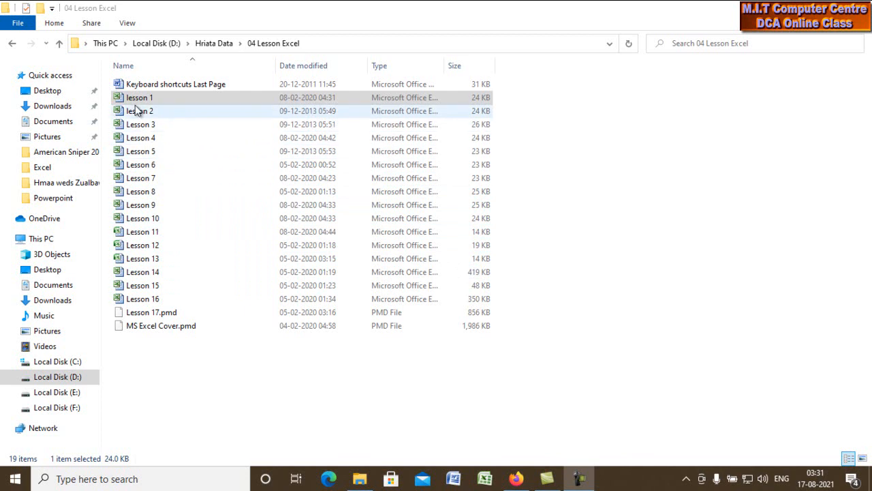
# Step: Open the "lesson 1" workbook and look over the report card layout on Sheet1
pyautogui.click(141, 101)
pyautogui.doubleClick(143, 100)
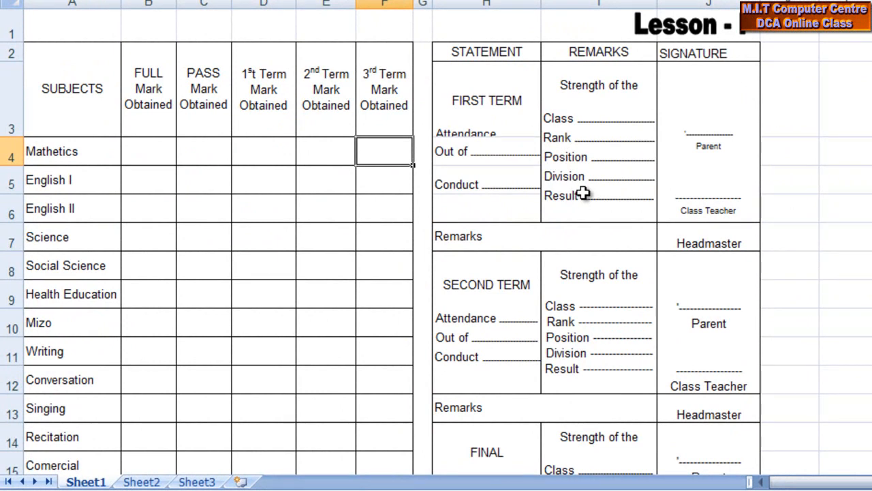
pyautogui.scroll(-2, 584, 195)
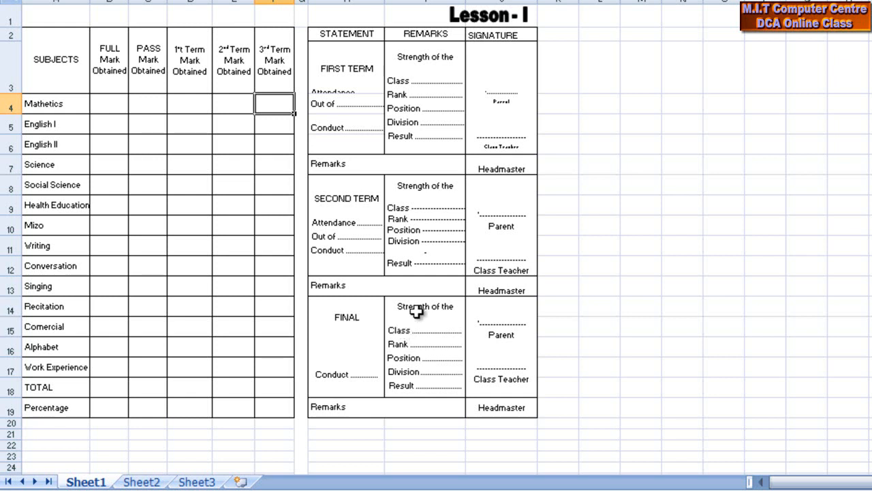
pyautogui.keyDown('ctrl'); pyautogui.scroll(3, 418, 286); pyautogui.keyUp('ctrl')
pyautogui.scroll(1, 409, 276)
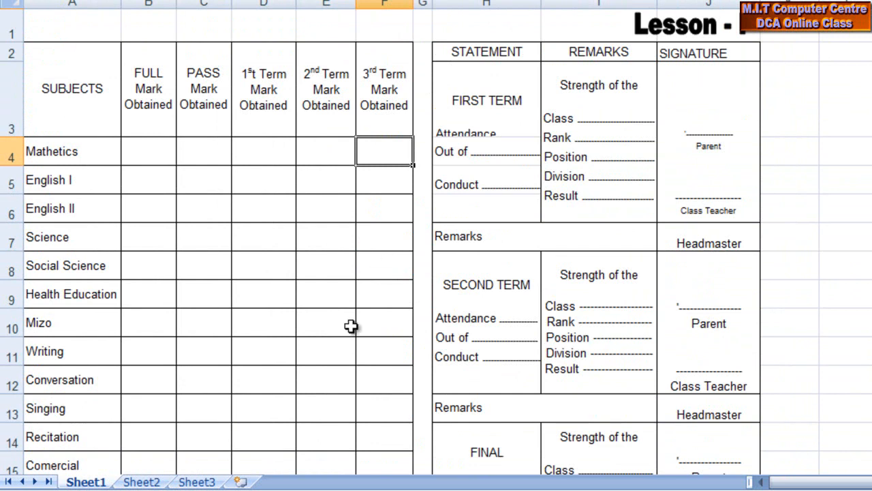
pyautogui.click(149, 483)
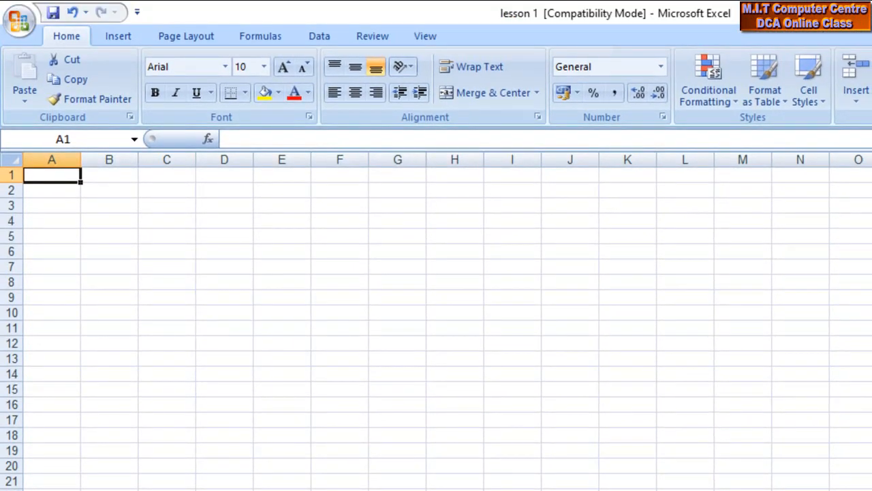
pyautogui.click(99, 489)
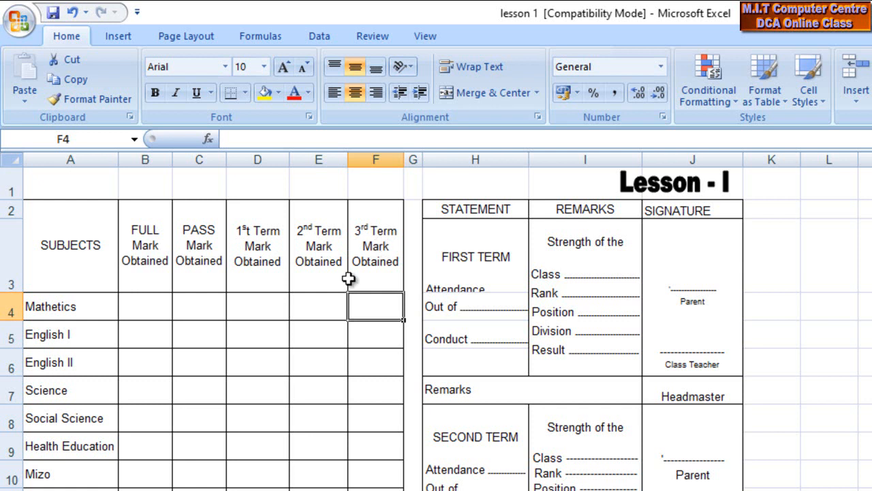
# Step: On Sheet2, widen column A to more than twice its default width and make row 1 slightly taller
pyautogui.hotkey('ctrl', 'pagedown')
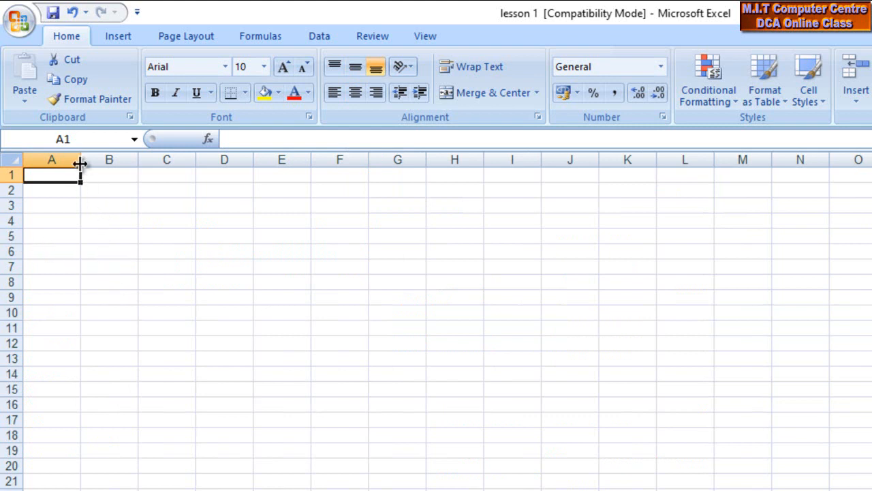
pyautogui.moveTo(80, 160); pyautogui.dragTo(142, 165)
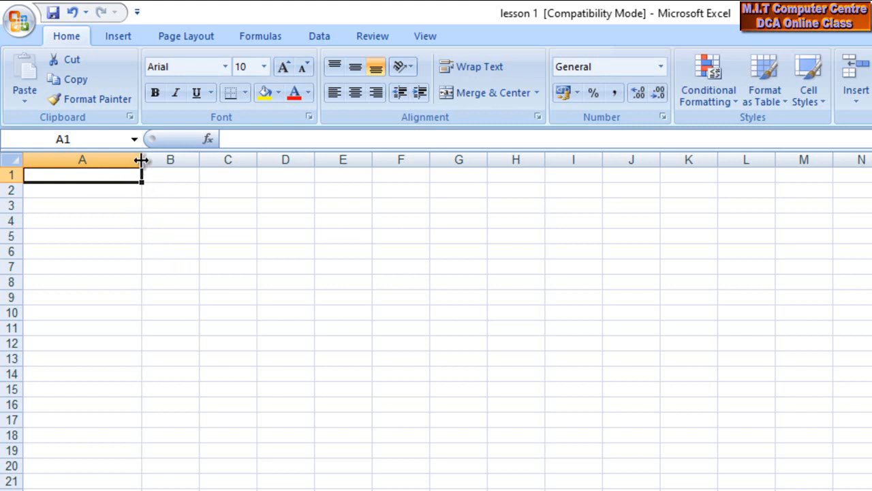
pyautogui.moveTo(142, 160); pyautogui.dragTo(164, 159)
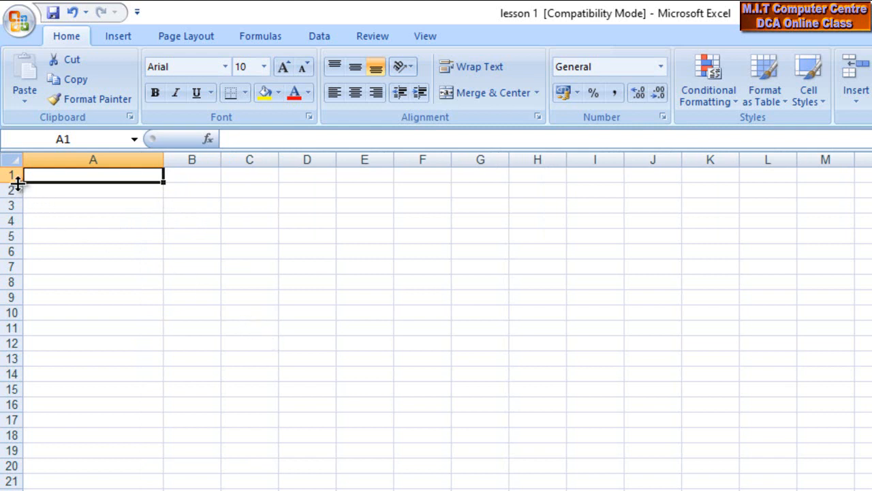
pyautogui.moveTo(17, 182)
pyautogui.mouseDown()
pyautogui.moveTo(16, 198)
pyautogui.moveTo(13, 188)
pyautogui.mouseUp()
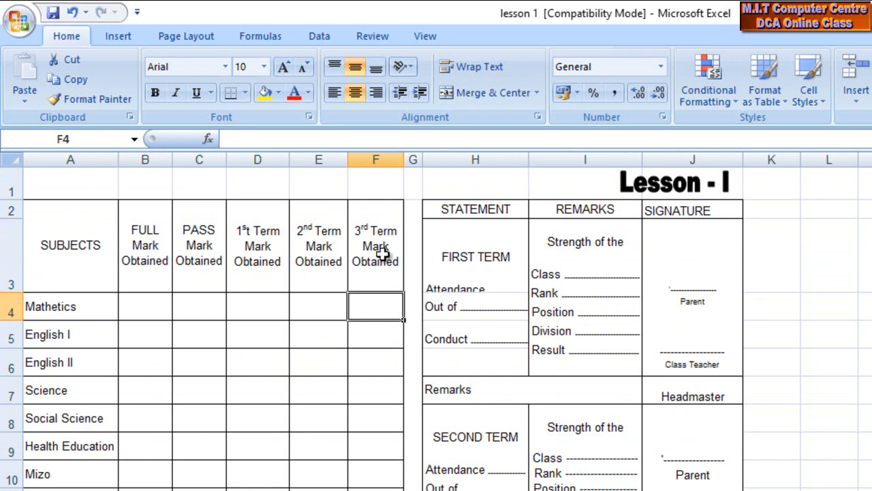
pyautogui.click(157, 490)
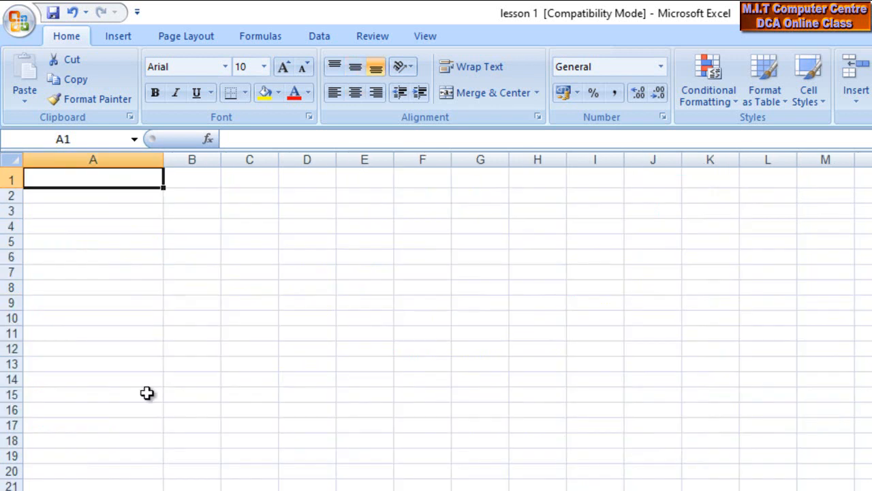
# Step: Widen columns B, C and D slightly, one at a time
pyautogui.moveTo(222, 159); pyautogui.dragTo(238, 159)
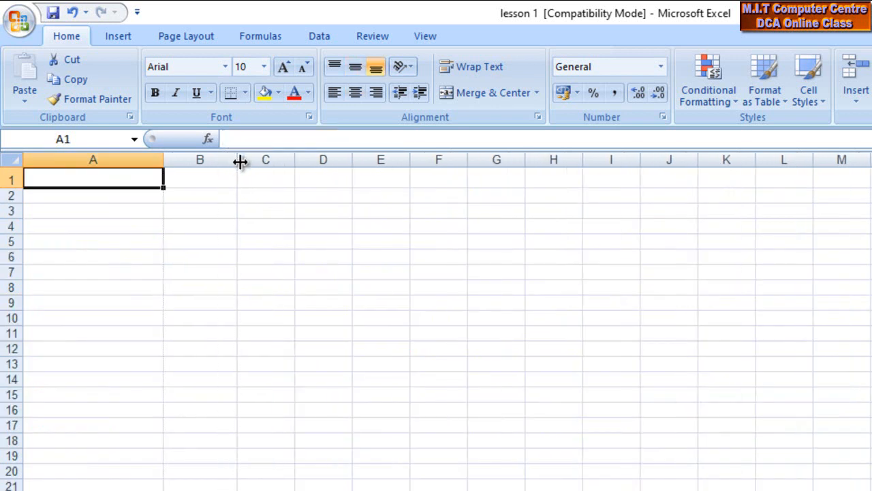
pyautogui.moveTo(294, 160); pyautogui.dragTo(307, 161)
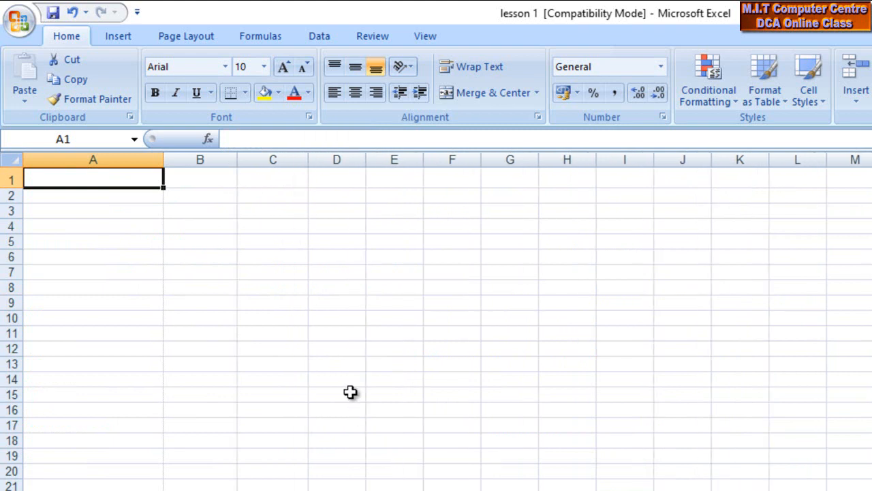
pyautogui.moveTo(365, 161); pyautogui.dragTo(385, 162)
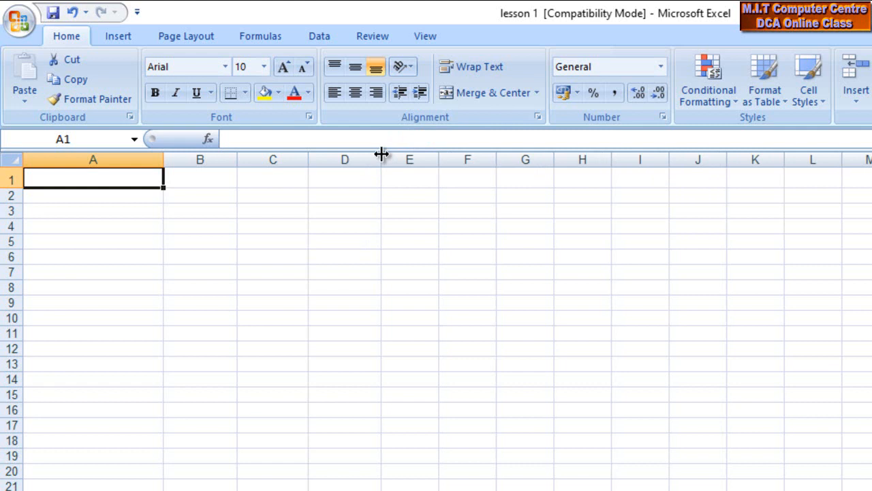
pyautogui.click(378, 212)
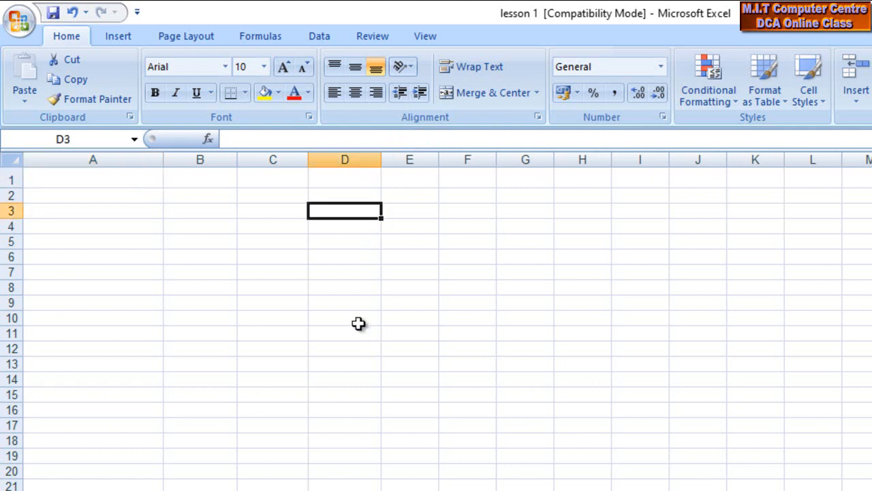
pyautogui.moveTo(197, 175); pyautogui.dragTo(445, 361)
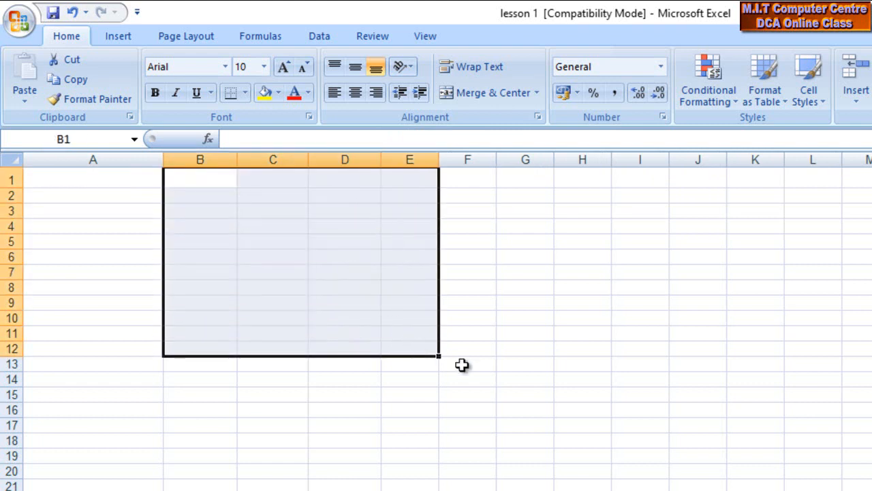
pyautogui.click(553, 304)
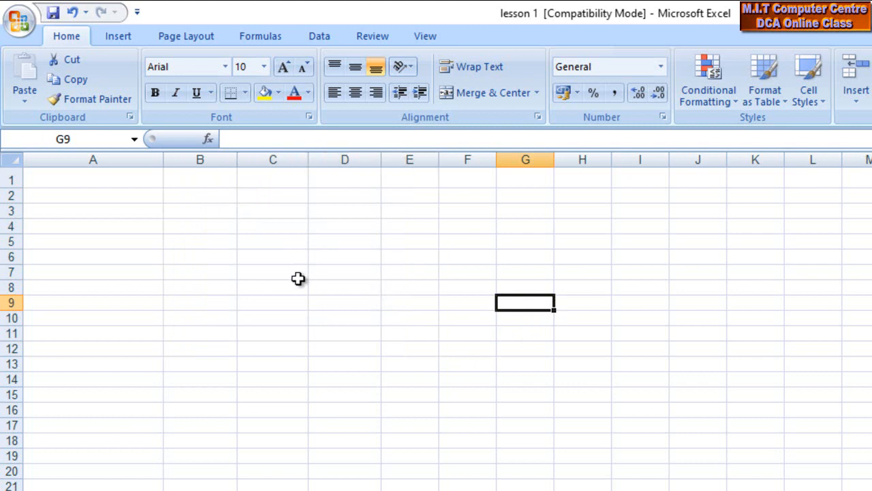
# Step: Select columns B through F together and widen them slightly to one uniform width
pyautogui.click(201, 157)
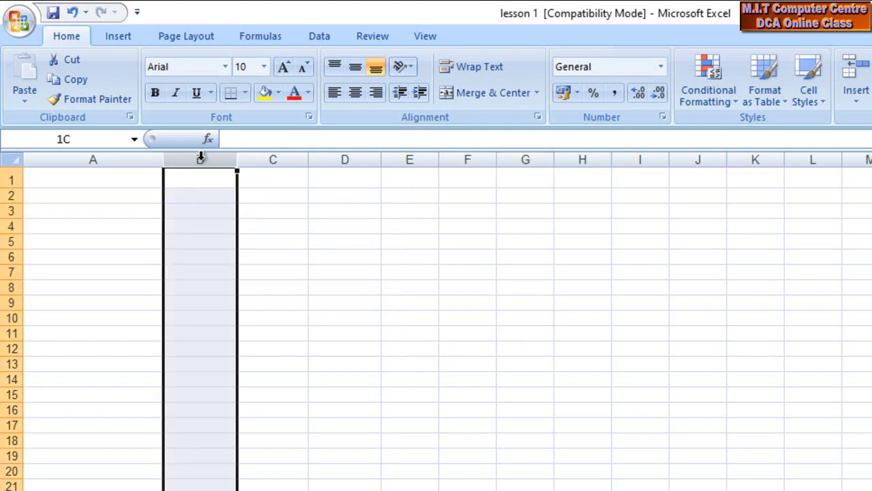
pyautogui.moveTo(203, 156); pyautogui.dragTo(466, 150)
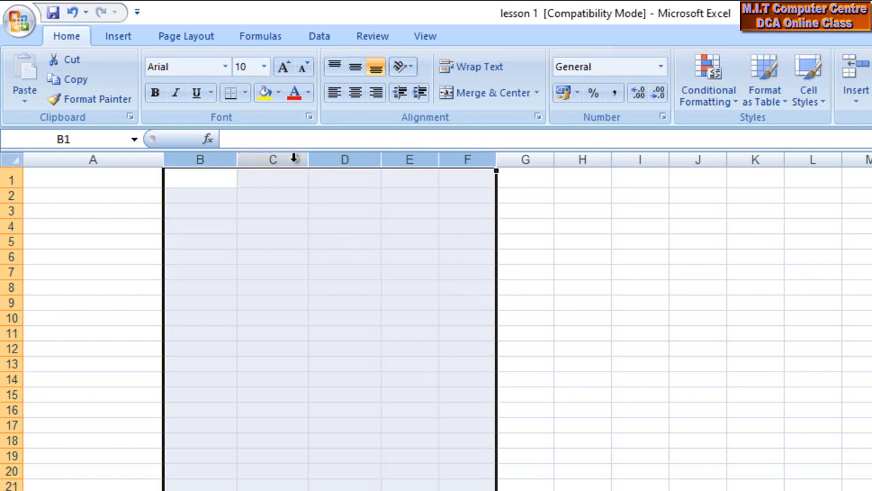
pyautogui.moveTo(234, 161); pyautogui.dragTo(237, 161)
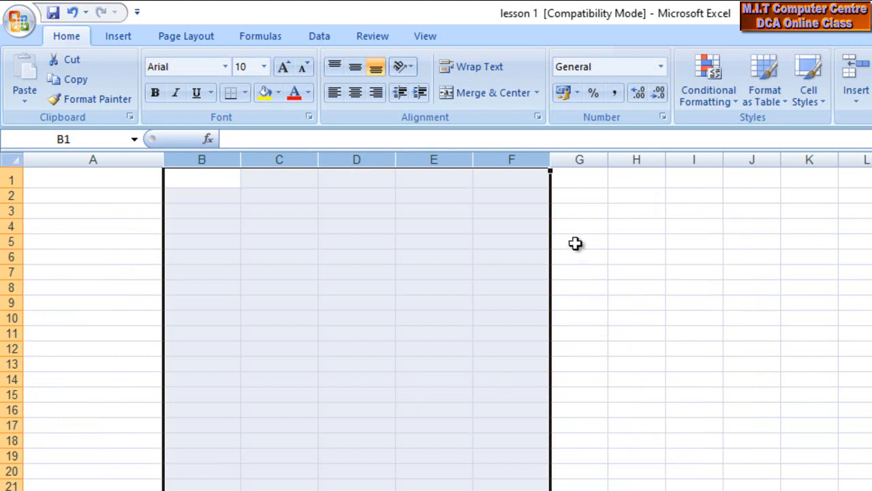
pyautogui.click(574, 243)
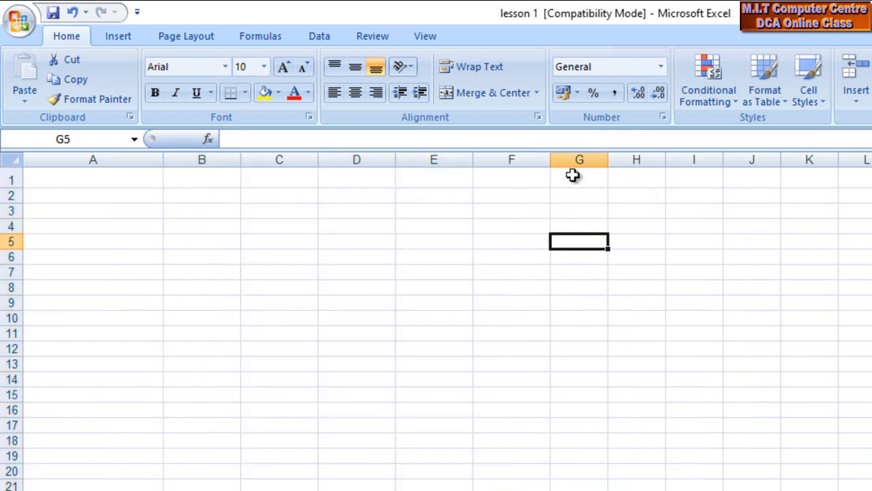
# Step: Narrow column G to less than half its width as a gap between the two tables
pyautogui.moveTo(573, 171); pyautogui.dragTo(584, 379)
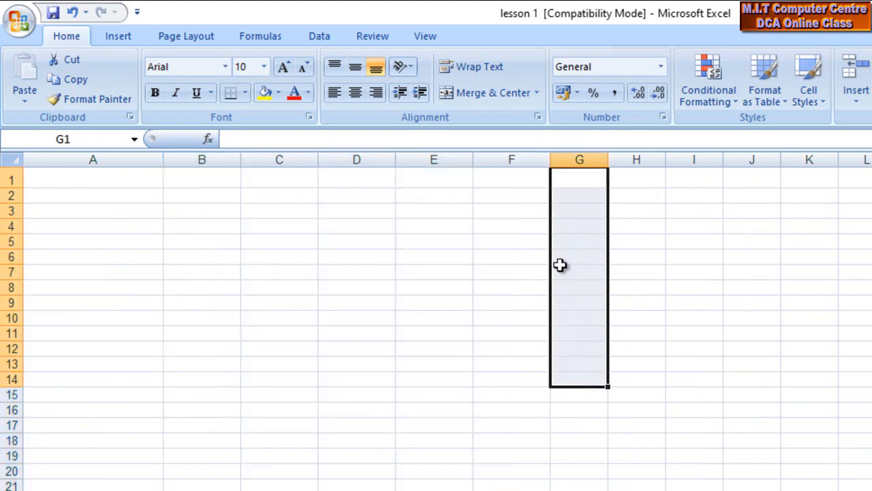
pyautogui.click(564, 231)
pyautogui.moveTo(605, 161); pyautogui.dragTo(573, 164)
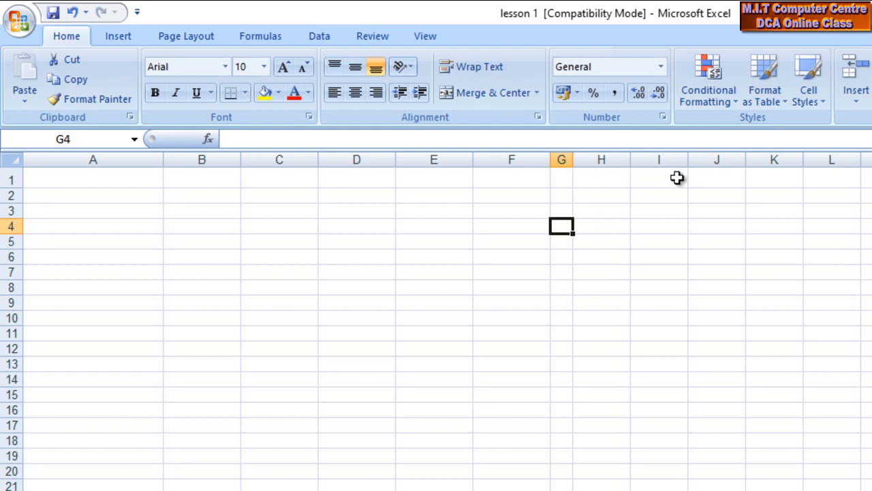
# Step: Select columns H through J together and widen them equally to about twice their default width
pyautogui.click(611, 159)
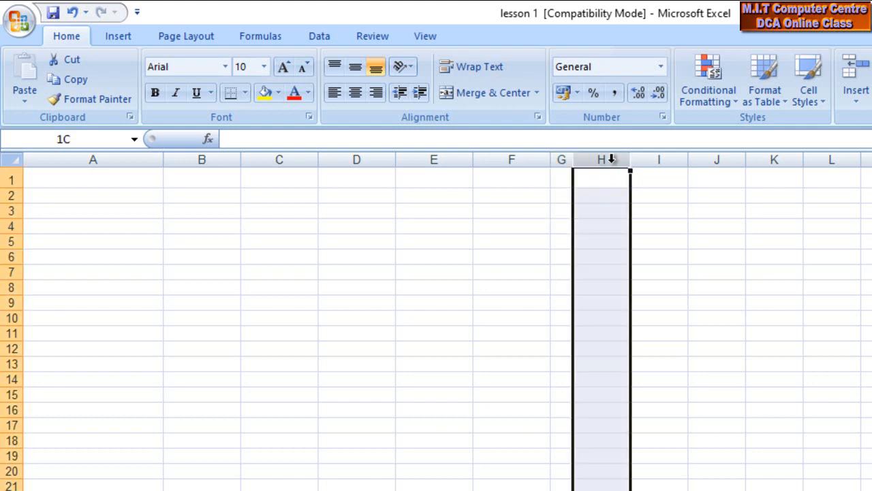
pyautogui.moveTo(611, 159); pyautogui.dragTo(720, 162)
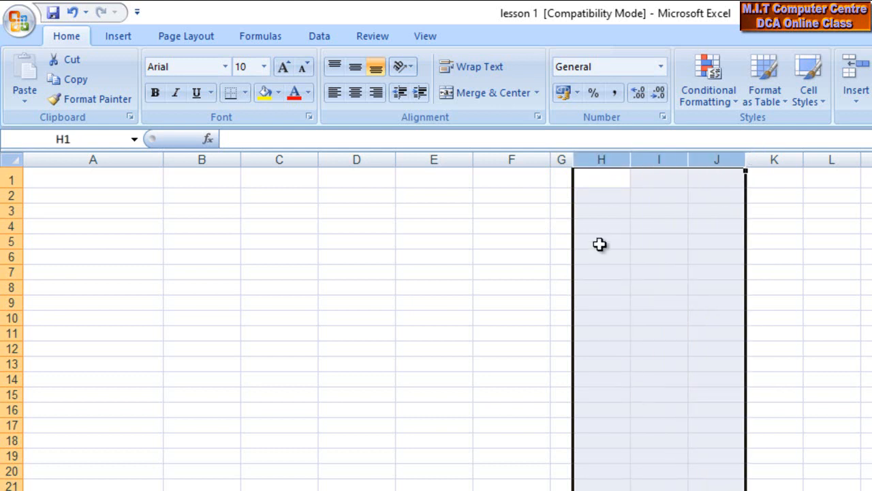
pyautogui.moveTo(631, 161); pyautogui.dragTo(698, 164)
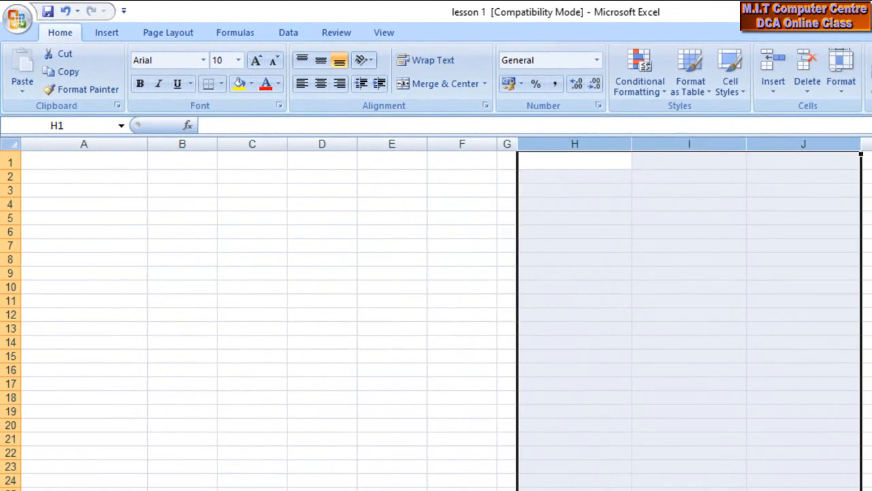
pyautogui.click(805, 189)
pyautogui.click(637, 235)
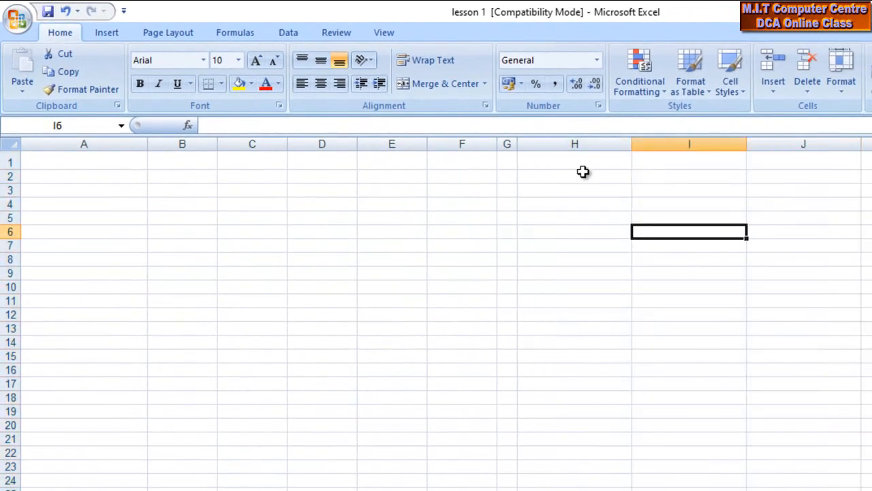
# Step: Enter the headings STATEMENT, REMARKS and SIGNATURE in cells H1, I1 and J1
pyautogui.click(576, 162)
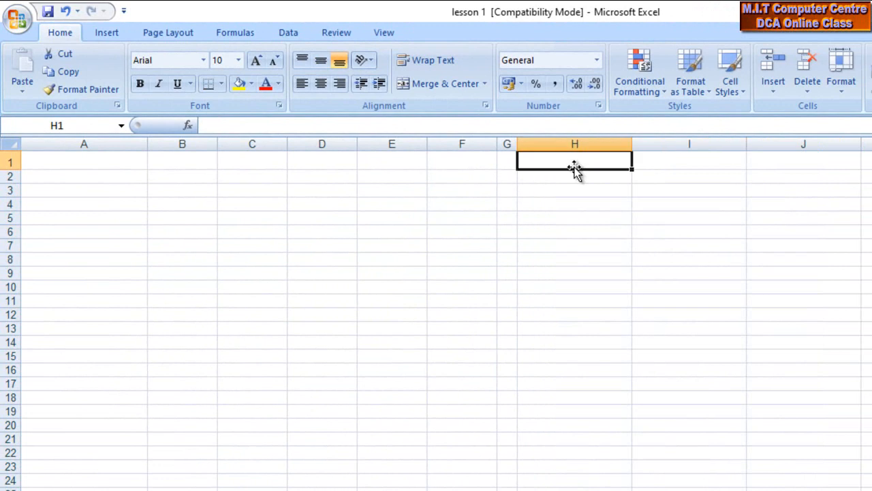
pyautogui.write('STATEMENT')
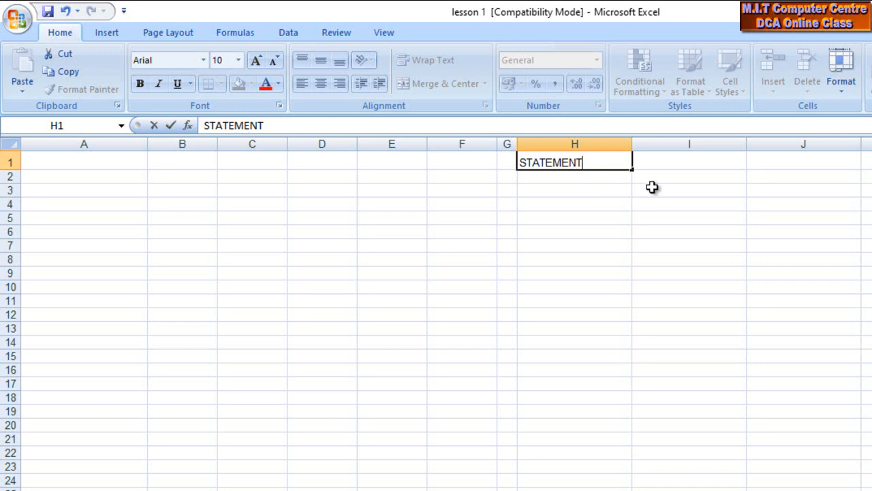
pyautogui.click(691, 164)
pyautogui.write('REMARKS')
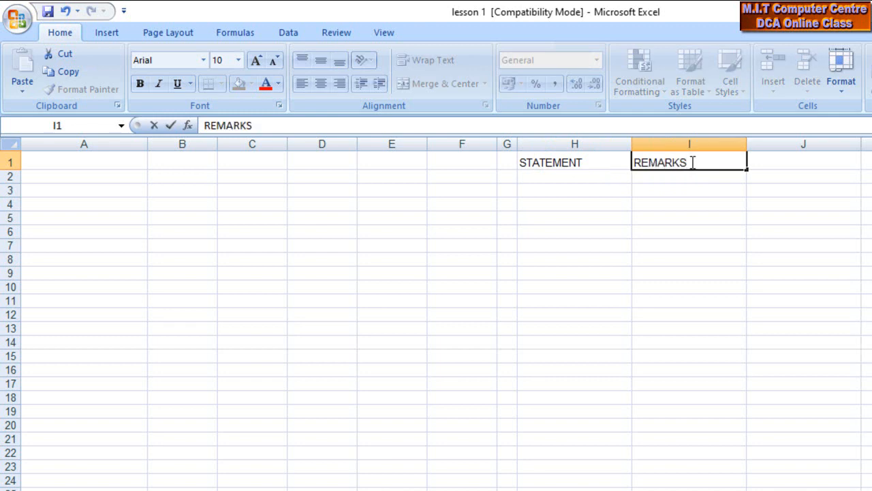
pyautogui.click(772, 159)
pyautogui.write('SIGNATU')
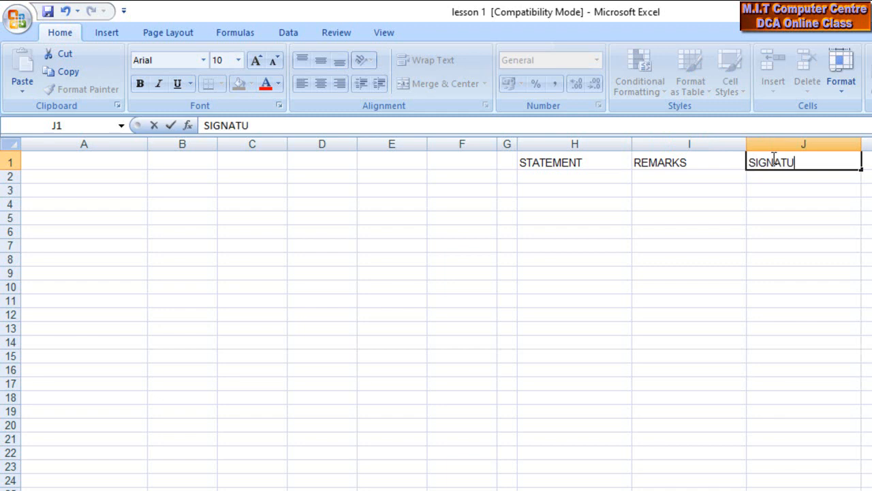
pyautogui.write('RE')
pyautogui.click(820, 215)
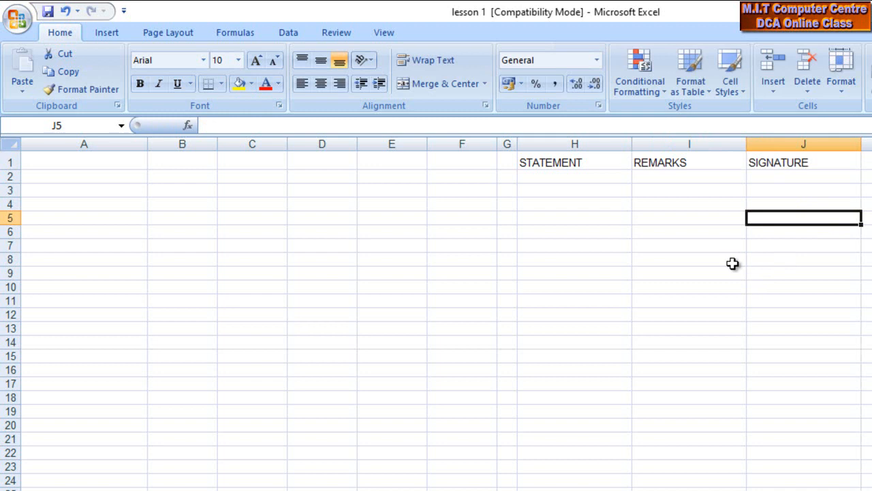
# Step: Center the headings in H1:J1 horizontally and align them to the middle vertically
pyautogui.moveTo(798, 158); pyautogui.dragTo(586, 163)
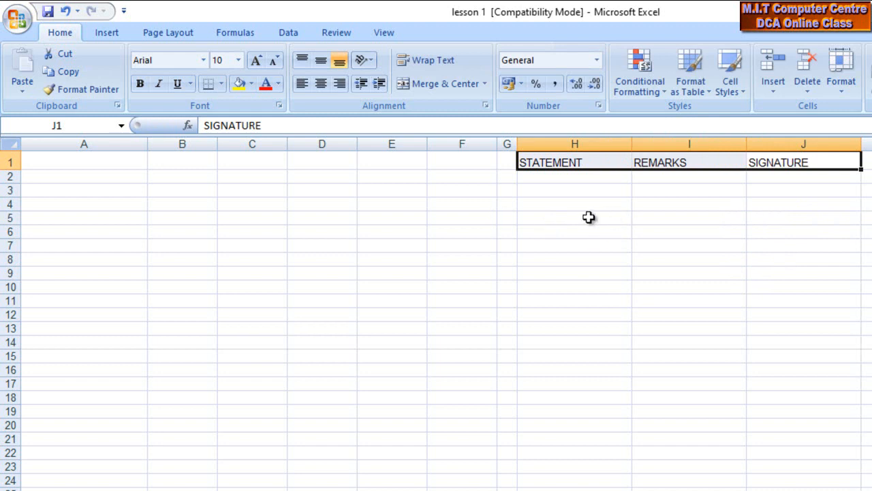
pyautogui.click(320, 83)
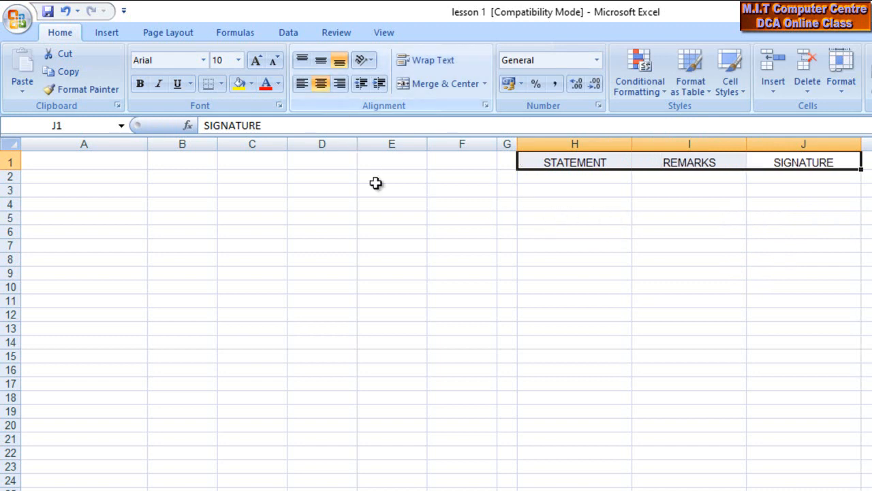
pyautogui.click(320, 61)
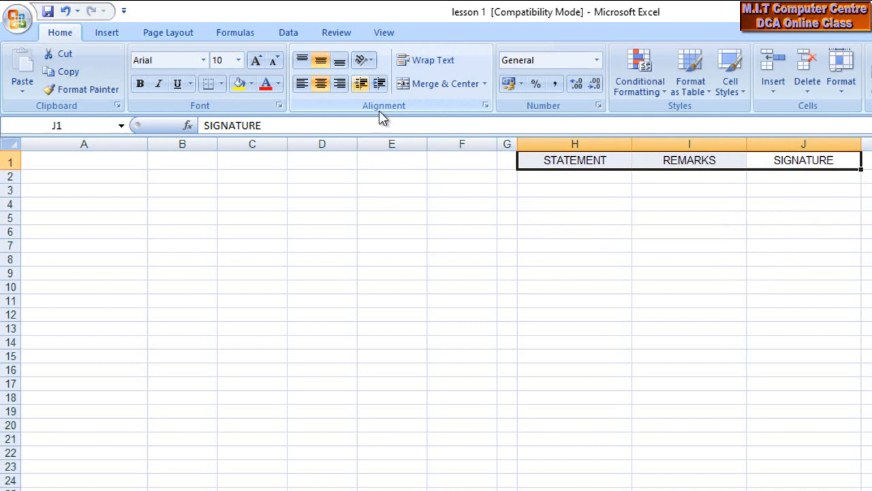
pyautogui.click(740, 326)
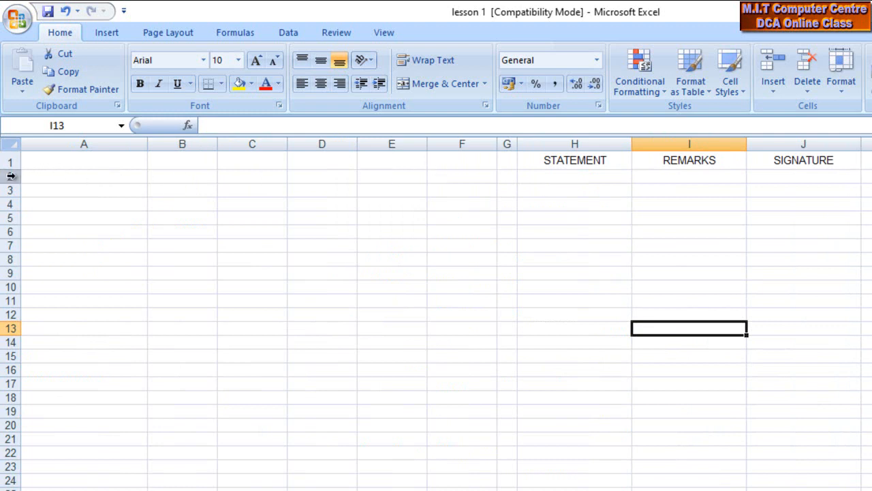
# Step: Heighten row 2 to about three times its default height and merge and center cells A1:A2
pyautogui.moveTo(14, 182); pyautogui.dragTo(15, 211)
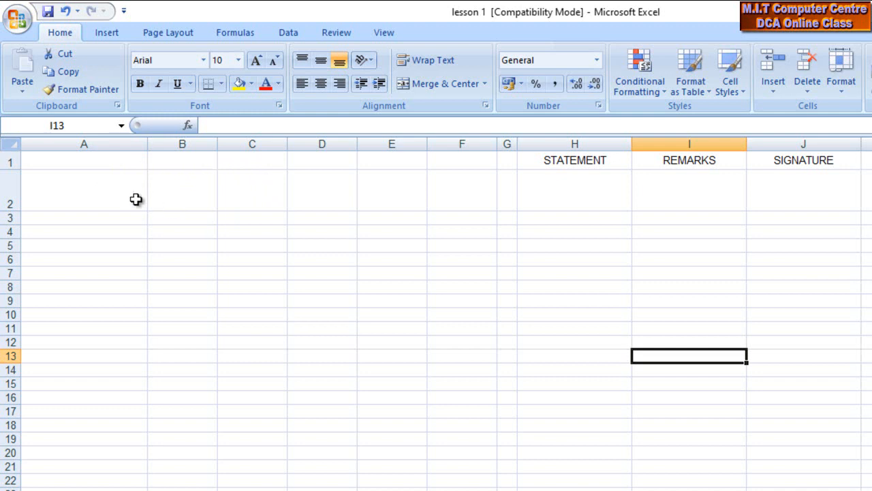
pyautogui.moveTo(107, 159); pyautogui.dragTo(103, 190)
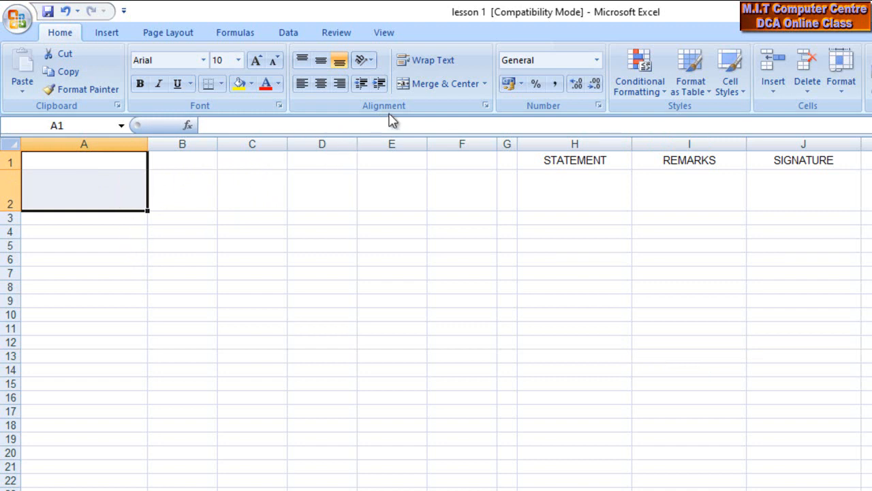
pyautogui.click(413, 84)
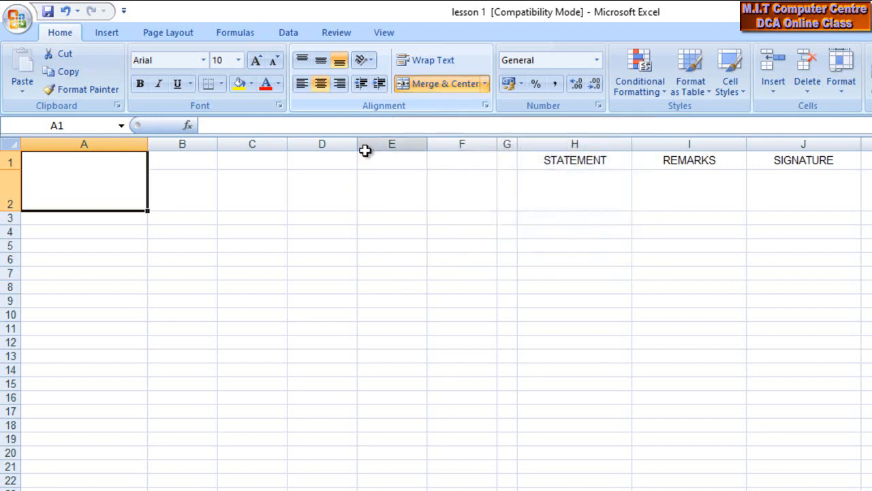
pyautogui.click(212, 247)
pyautogui.moveTo(193, 160); pyautogui.dragTo(193, 182)
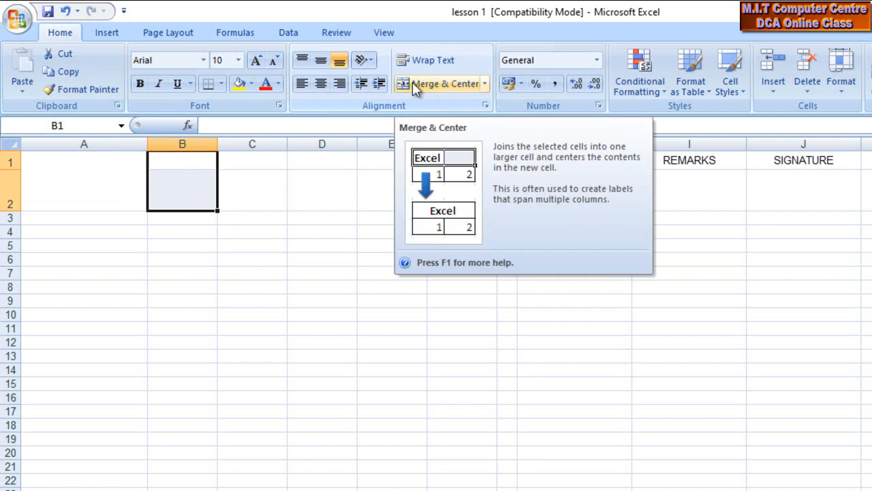
pyautogui.click(297, 285)
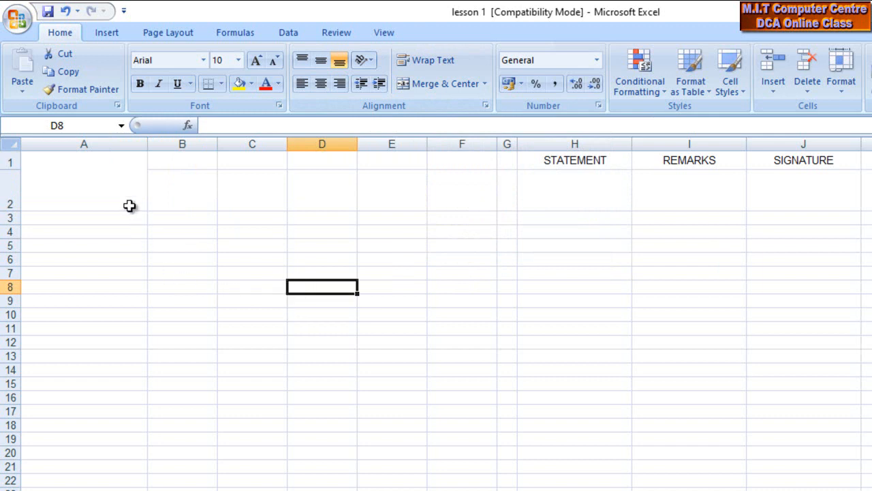
# Step: Fill the merged cell A1:A2 across through column F so rows 1 and 2 are merged in each column
pyautogui.click(110, 173)
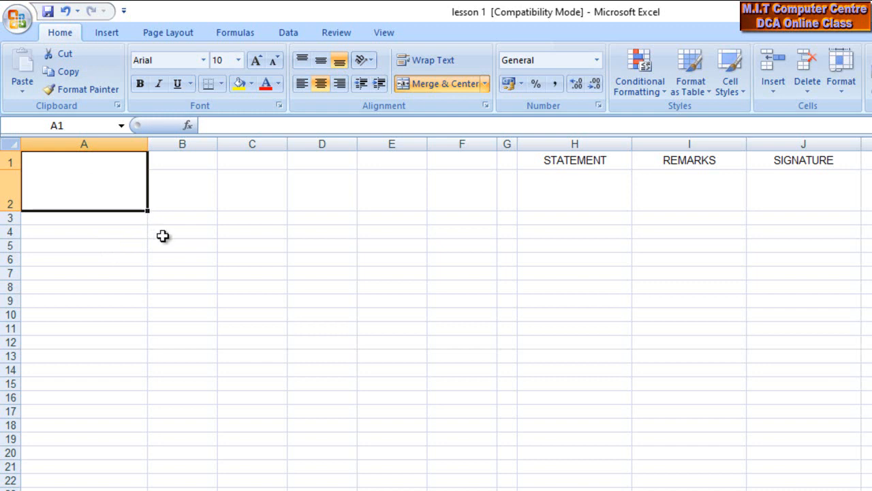
pyautogui.moveTo(147, 213); pyautogui.dragTo(481, 194)
pyautogui.click(389, 274)
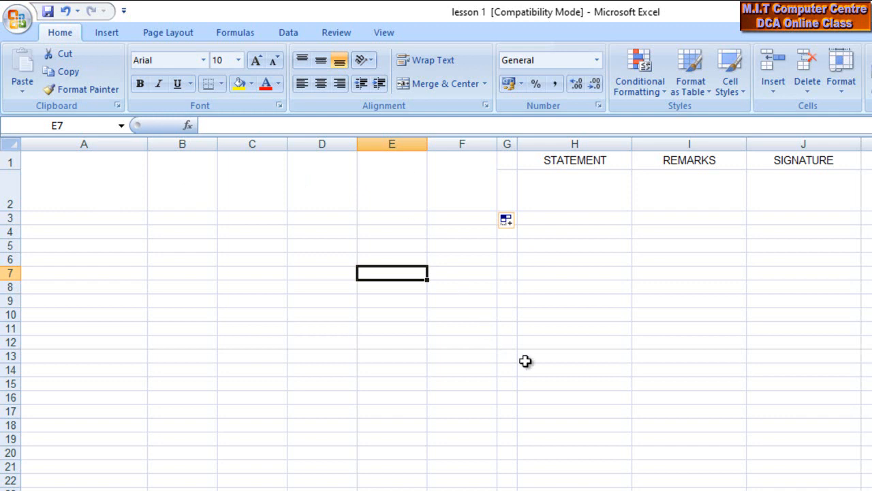
# Step: Examine the subject rows of the report card on Sheet1 against the empty rows below the header on Sheet2
pyautogui.click(699, 331)
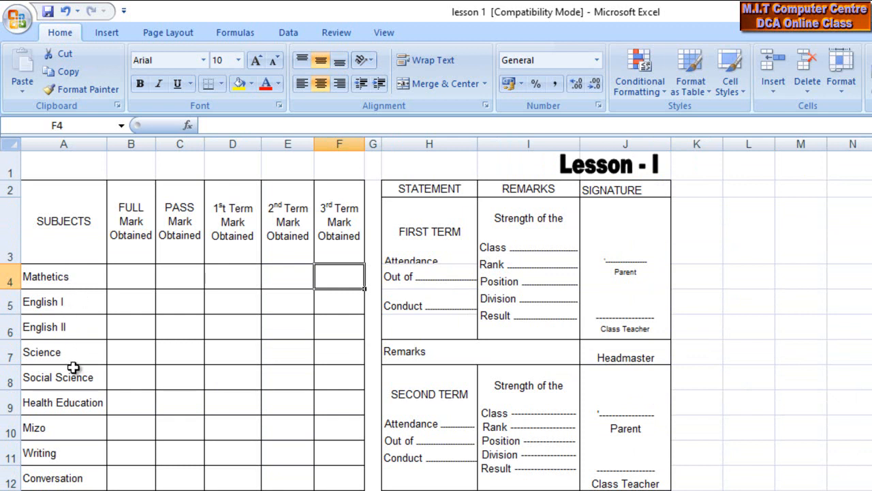
pyautogui.scroll(-2, 83, 413)
pyautogui.scroll(2, 83, 413)
pyautogui.scroll(-2, 58, 472)
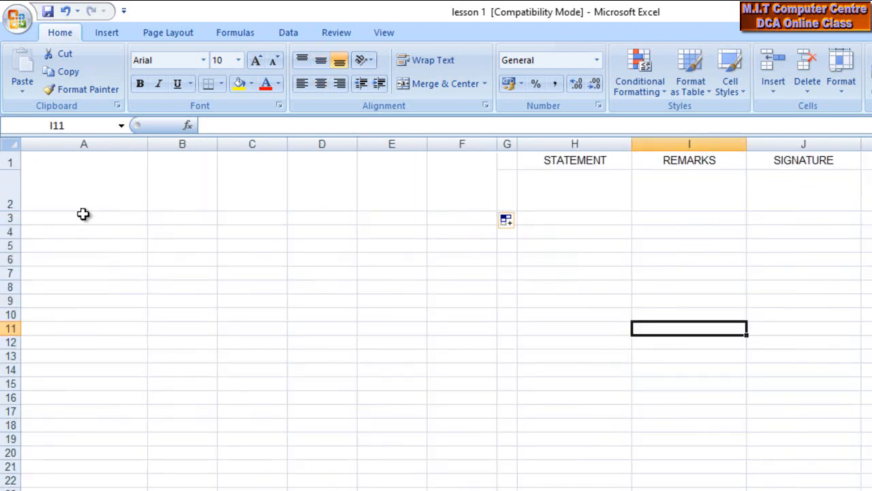
pyautogui.click(83, 214)
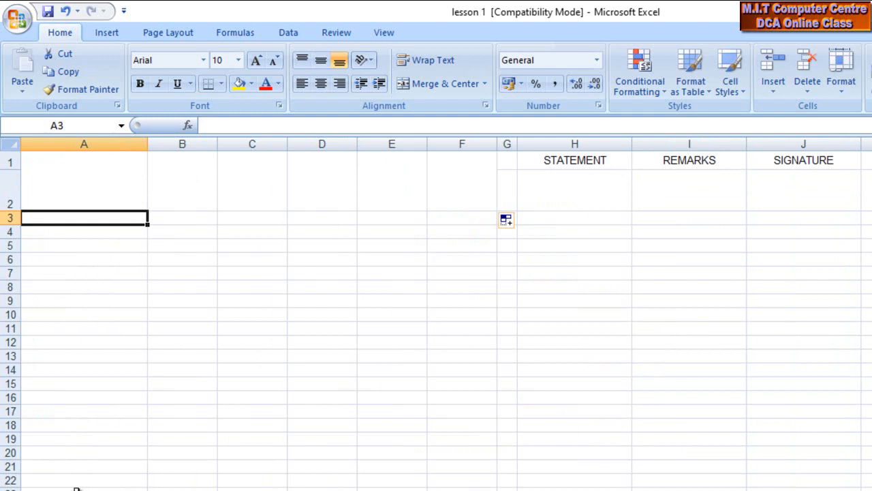
pyautogui.click(87, 357)
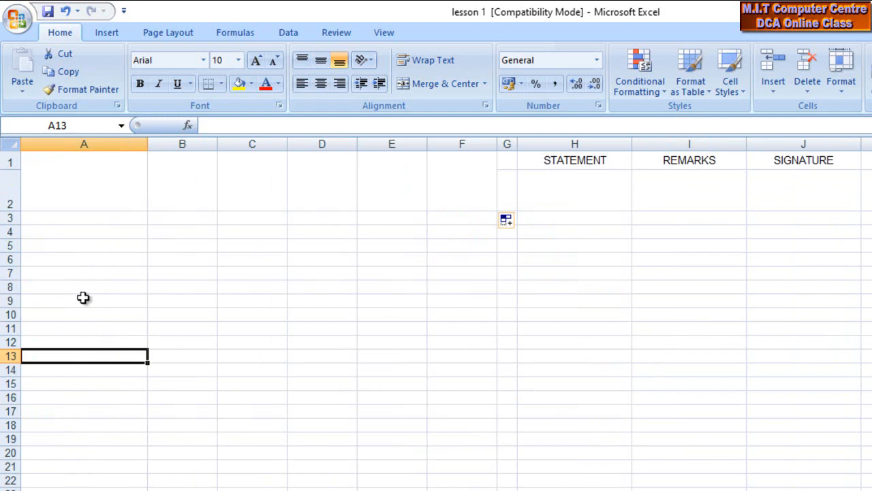
pyautogui.click(80, 217)
pyautogui.click(72, 259)
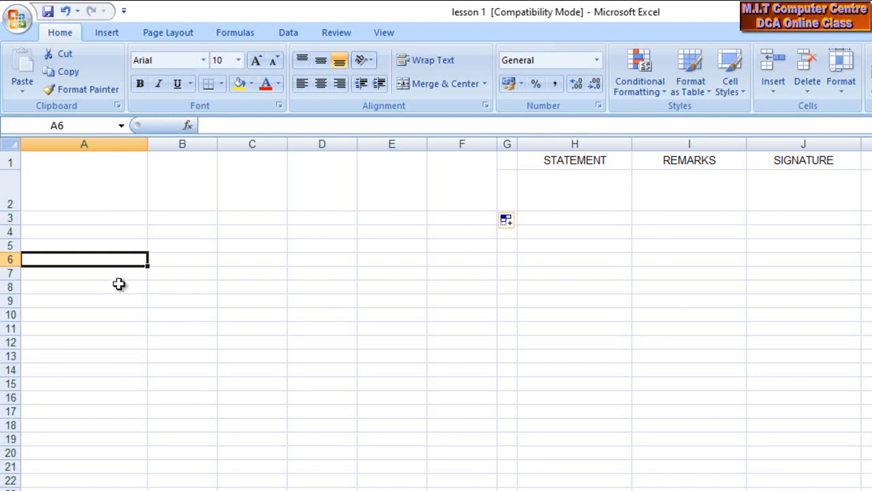
# Step: Heighten rows 3 and 4 individually to about one and a half times their default height
pyautogui.moveTo(13, 224); pyautogui.dragTo(14, 255)
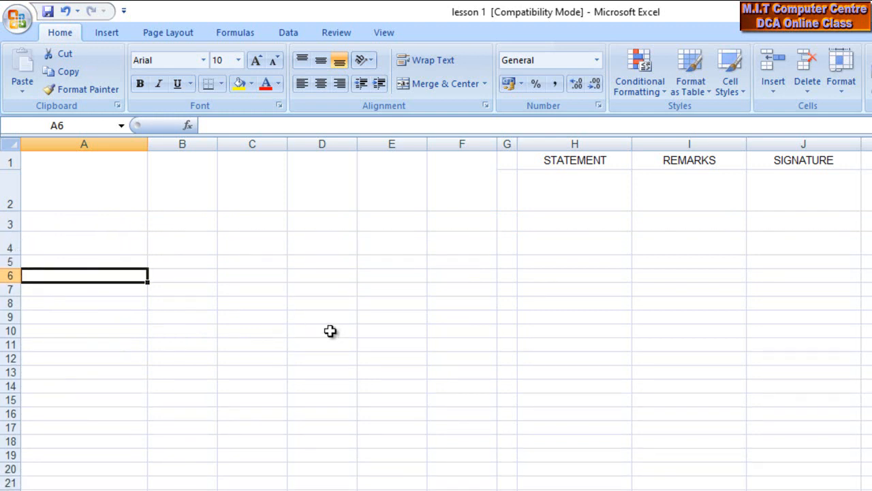
pyautogui.click(298, 330)
pyautogui.moveTo(72, 219); pyautogui.dragTo(502, 411)
pyautogui.click(399, 329)
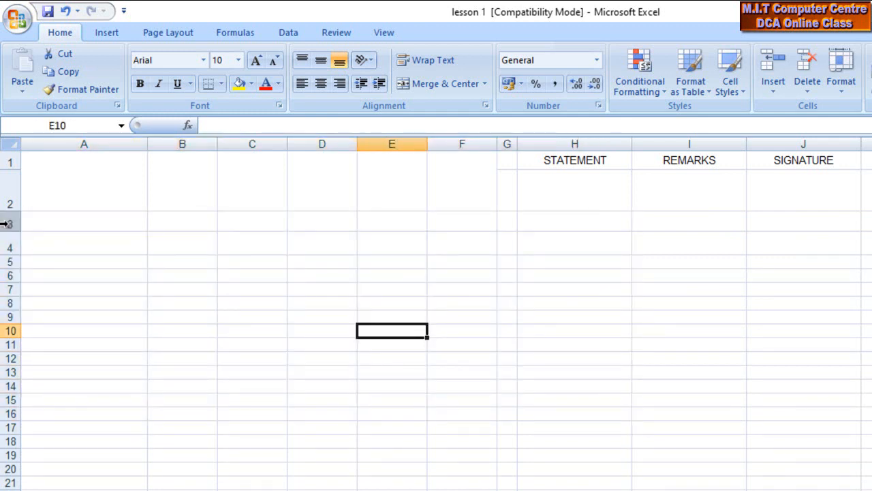
# Step: Select rows 3 through 18 together and give them an equal height of about one and a half times the default
pyautogui.moveTo(11, 223)
pyautogui.mouseDown()
pyautogui.moveTo(14, 240)
pyautogui.moveTo(11, 223)
pyautogui.mouseUp()
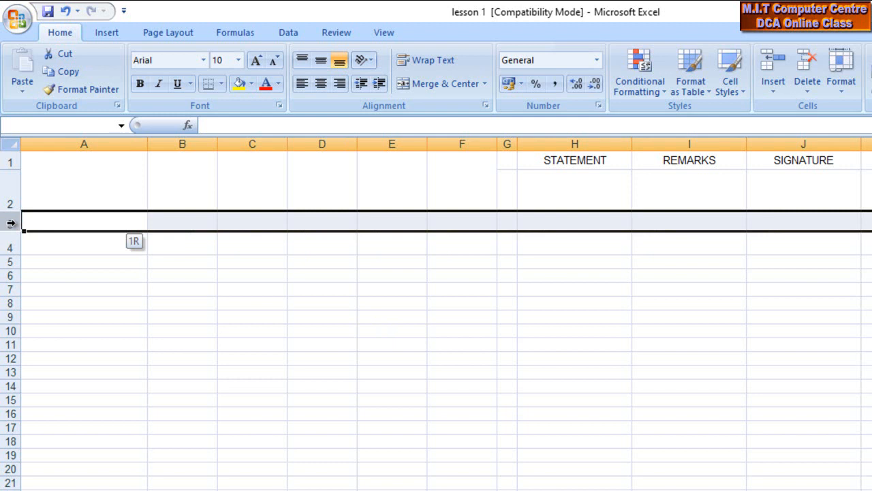
pyautogui.moveTo(11, 223); pyautogui.dragTo(14, 235)
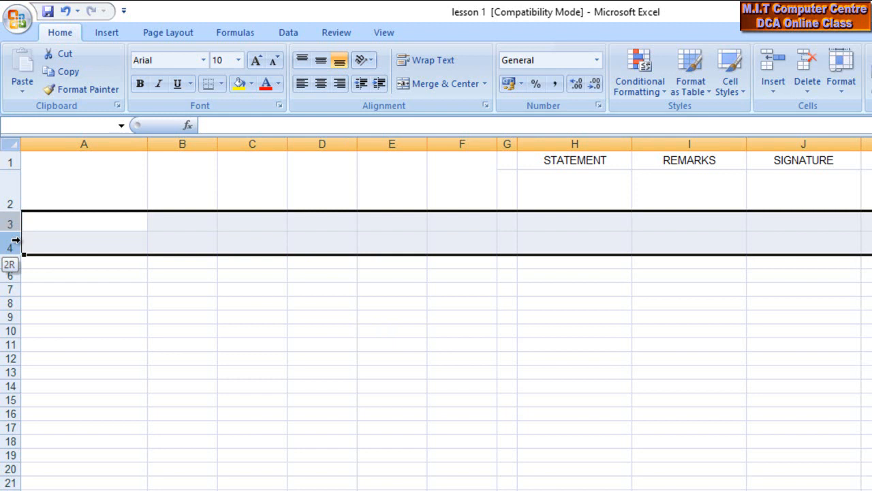
pyautogui.moveTo(14, 240); pyautogui.dragTo(7, 441)
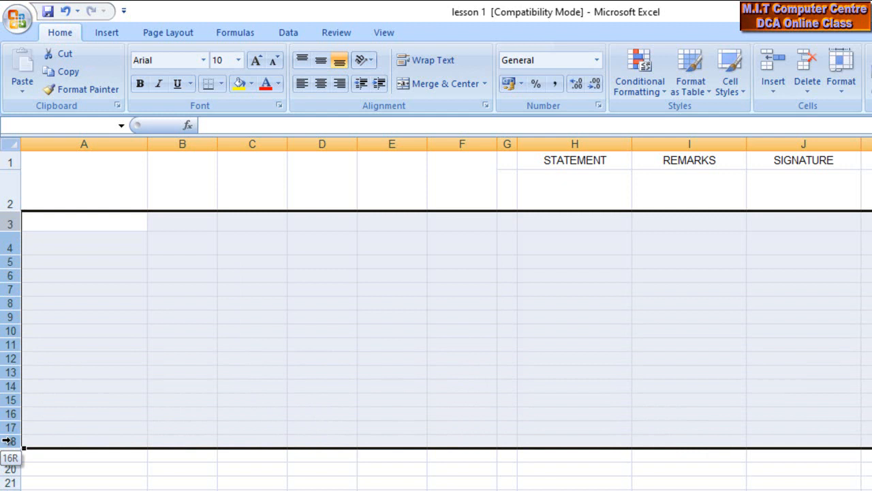
pyautogui.moveTo(7, 441); pyautogui.dragTo(7, 442)
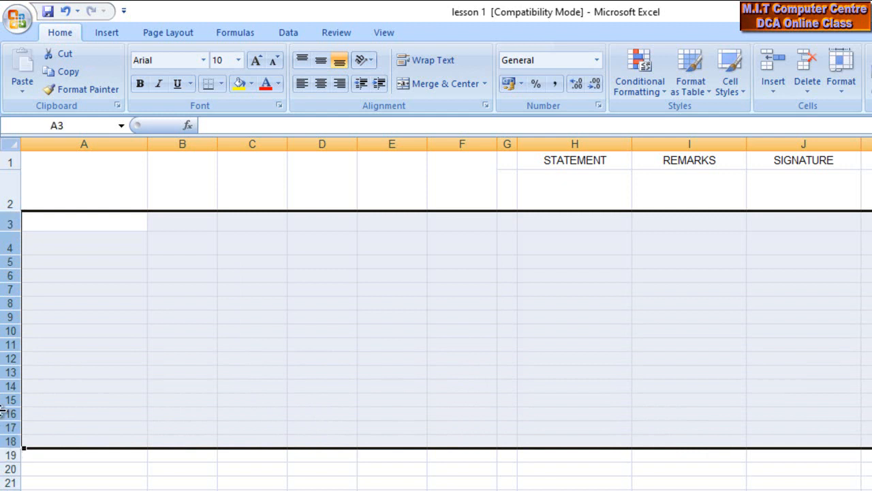
pyautogui.moveTo(14, 232)
pyautogui.mouseDown()
pyautogui.moveTo(15, 239)
pyautogui.moveTo(20, 233)
pyautogui.mouseUp()
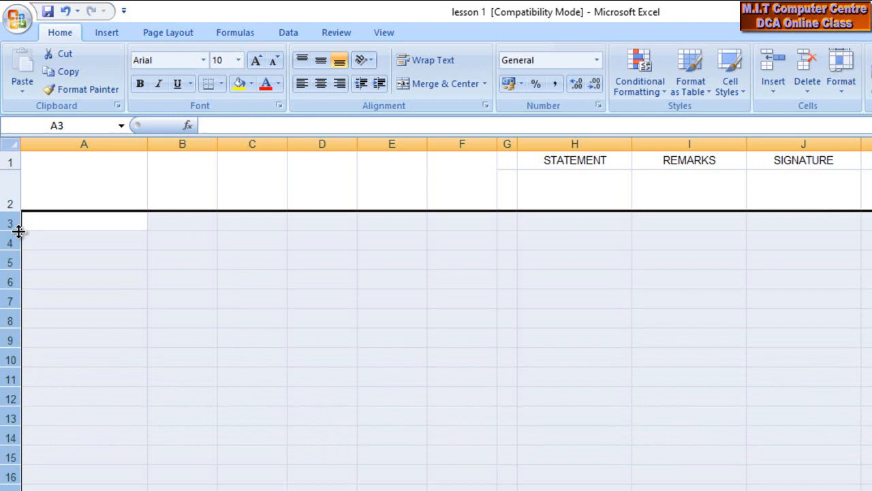
pyautogui.click(69, 437)
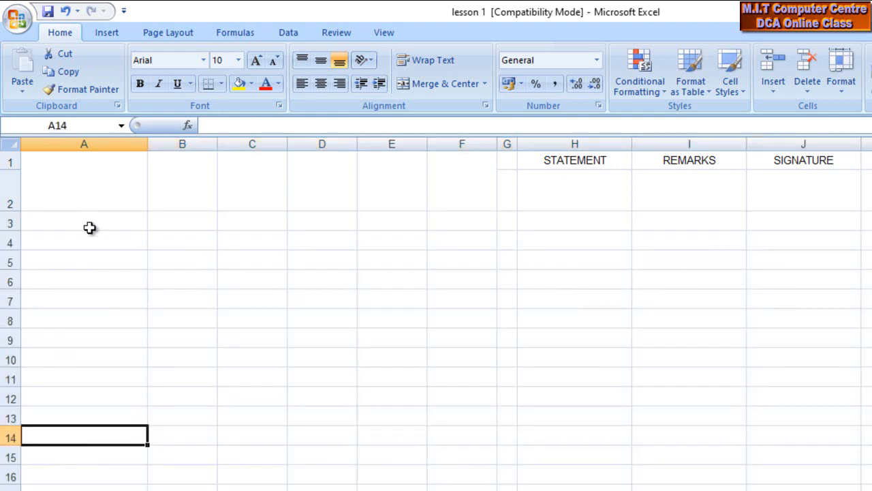
# Step: Select the subject rows from row 3 downward together and heighten them equally to about twice the default row height
pyautogui.moveTo(9, 222); pyautogui.dragTo(4, 485)
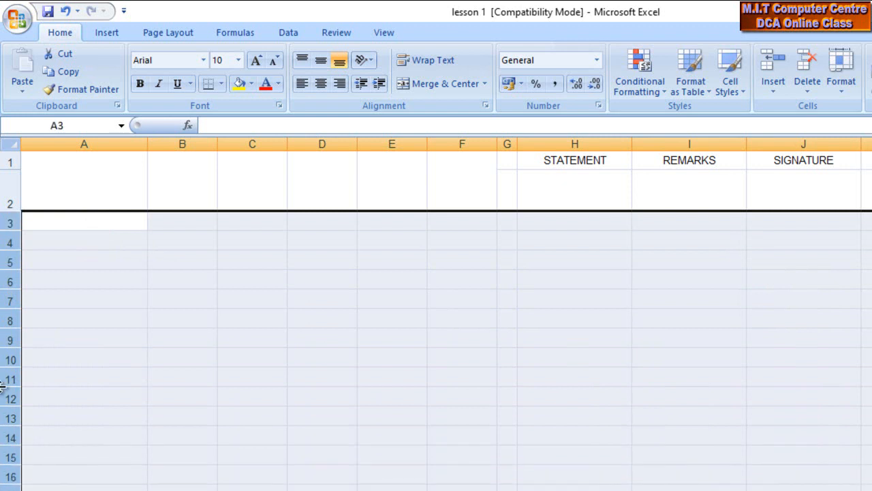
pyautogui.click(53, 470)
pyautogui.moveTo(8, 222); pyautogui.dragTo(28, 488)
pyautogui.moveTo(7, 232); pyautogui.dragTo(8, 238)
pyautogui.click(266, 354)
pyautogui.scroll(-1, 267, 354)
pyautogui.scroll(-2, 267, 353)
pyautogui.scroll(3, 259, 345)
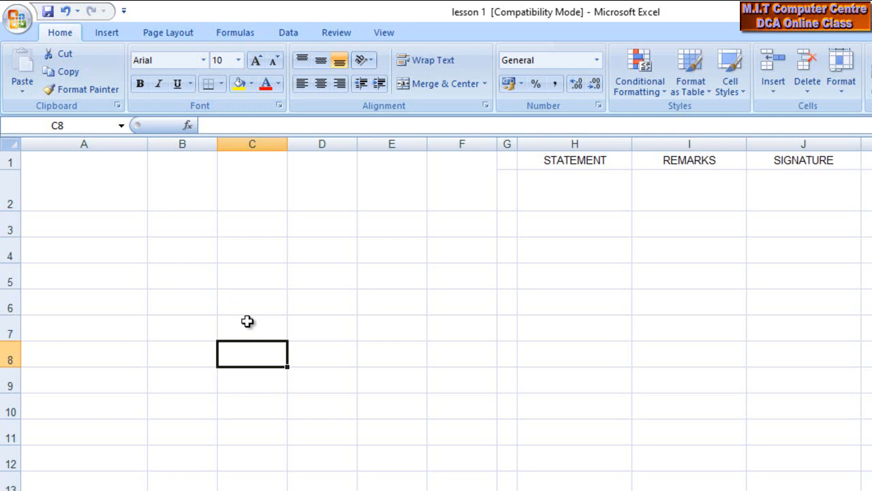
# Step: Enter the heading SUBJECT in the merged cell A1
pyautogui.click(96, 230)
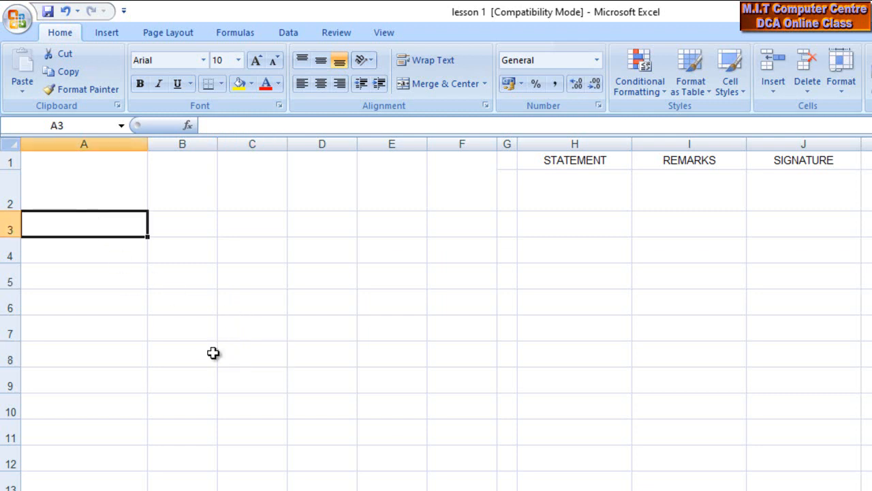
pyautogui.click(123, 179)
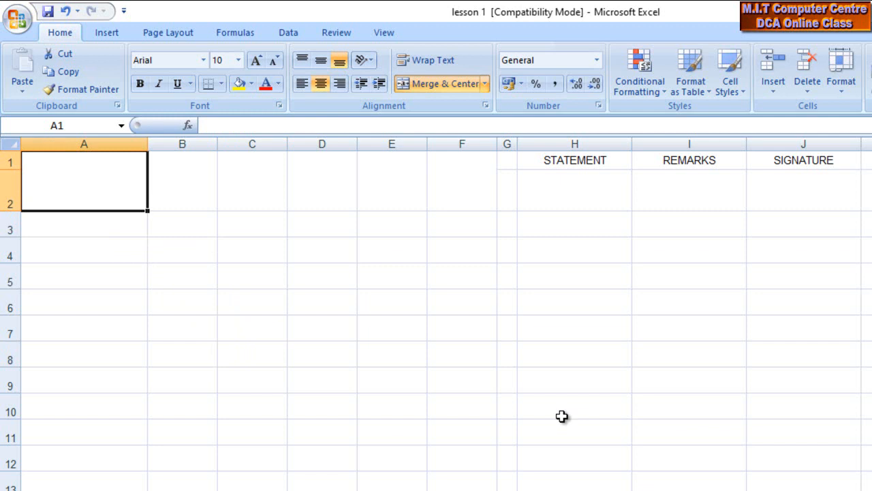
pyautogui.write('SUBJECT')
pyautogui.press('Tab')
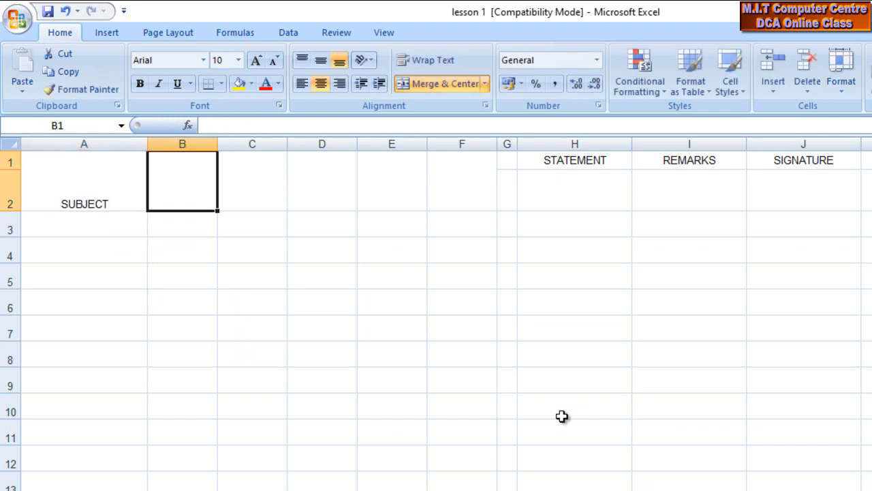
# Step: Enter the heading FULL MARK OBTAINED in merged cell B1, with each word on its own line
pyautogui.write('FULL')
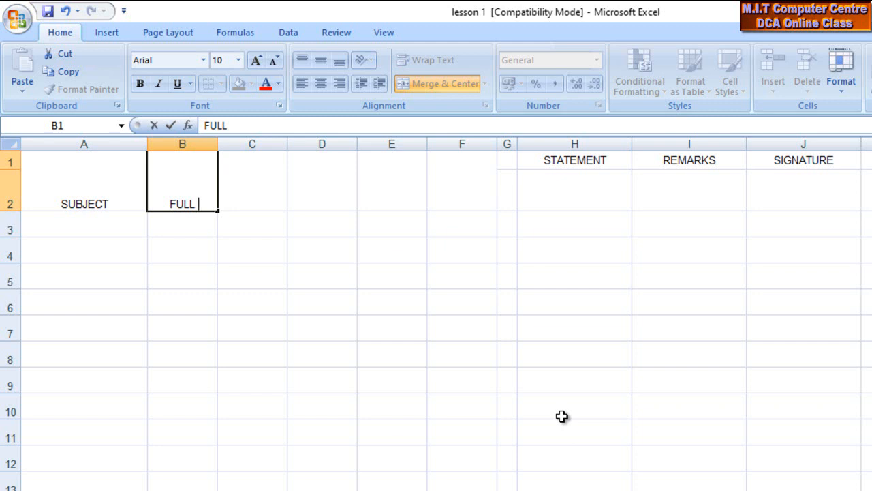
pyautogui.press('Return')
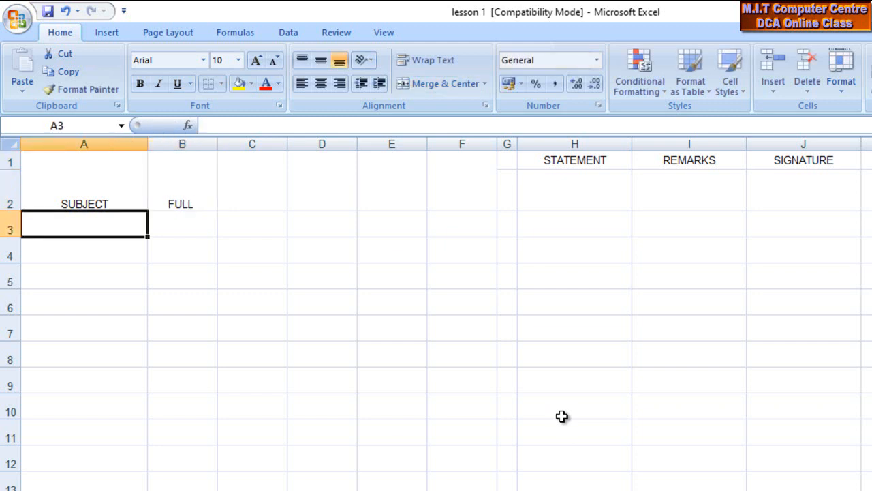
pyautogui.doubleClick(196, 203)
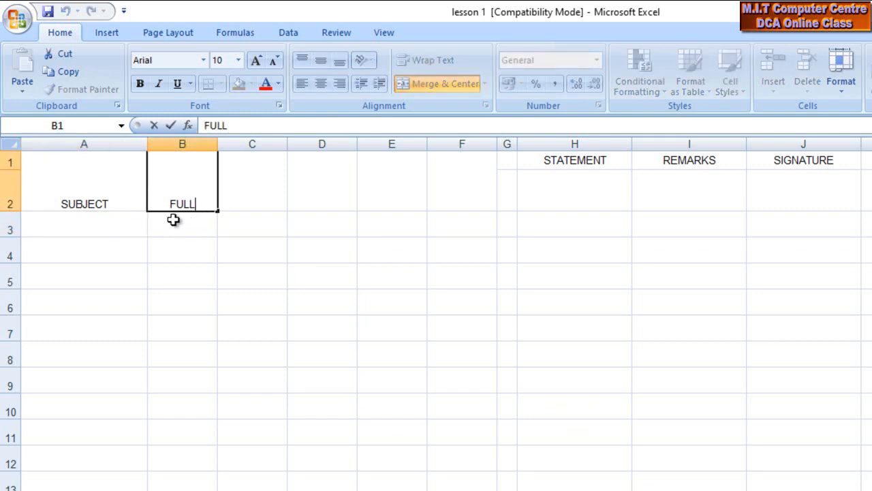
pyautogui.hotkey('alt', 'Return')
pyautogui.write('MARK')
pyautogui.hotkey('alt', 'Return')
pyautogui.write('OBTAINED')
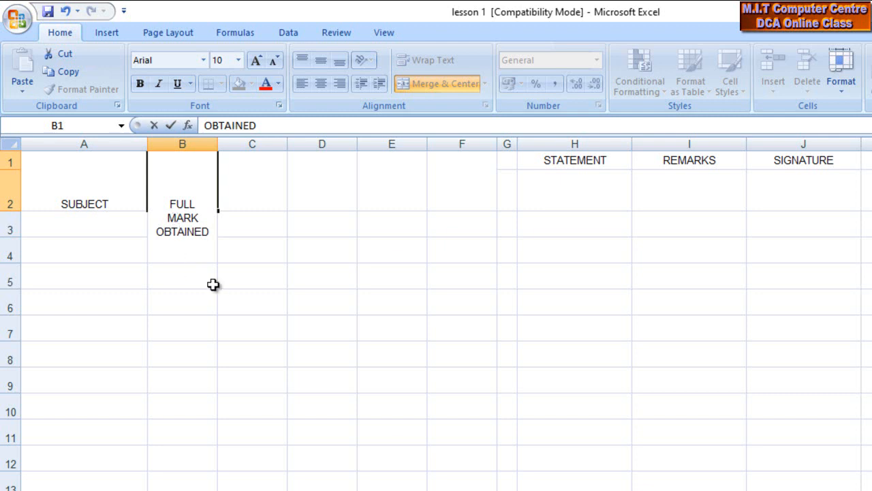
pyautogui.click(281, 276)
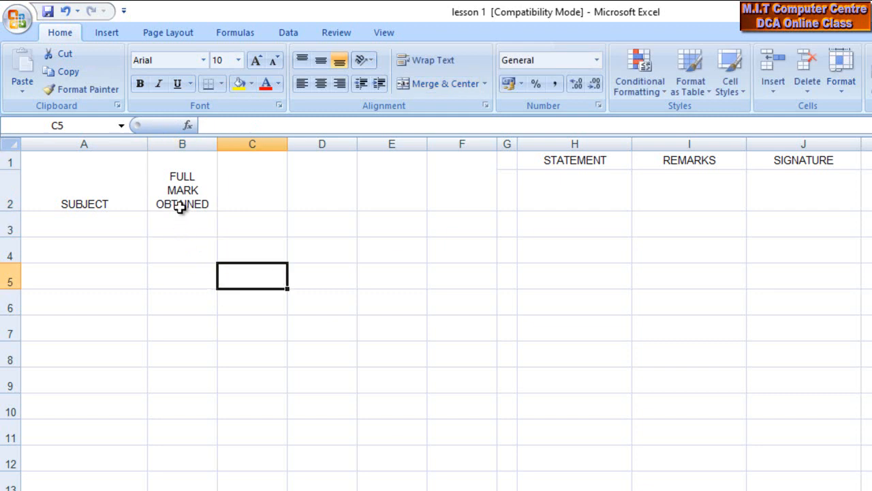
# Step: Copy the three-line FULL MARK OBTAINED heading from B1 into merged cell C1
pyautogui.click(240, 194)
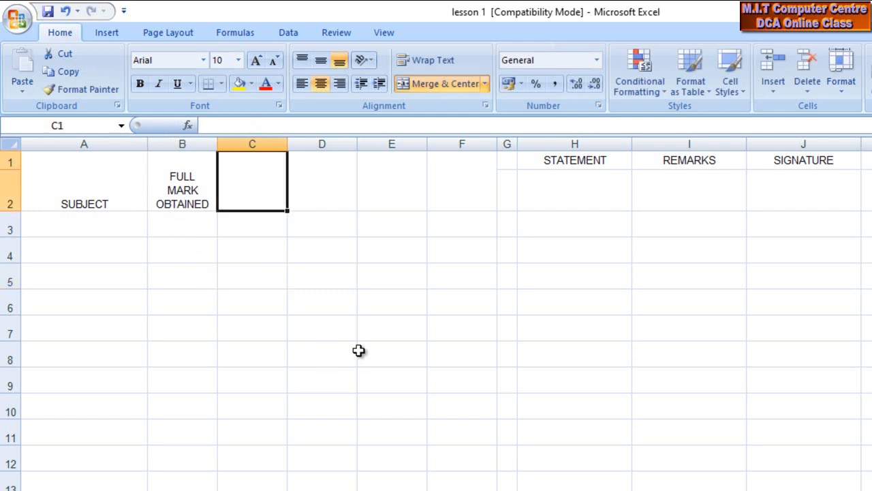
pyautogui.click(179, 189)
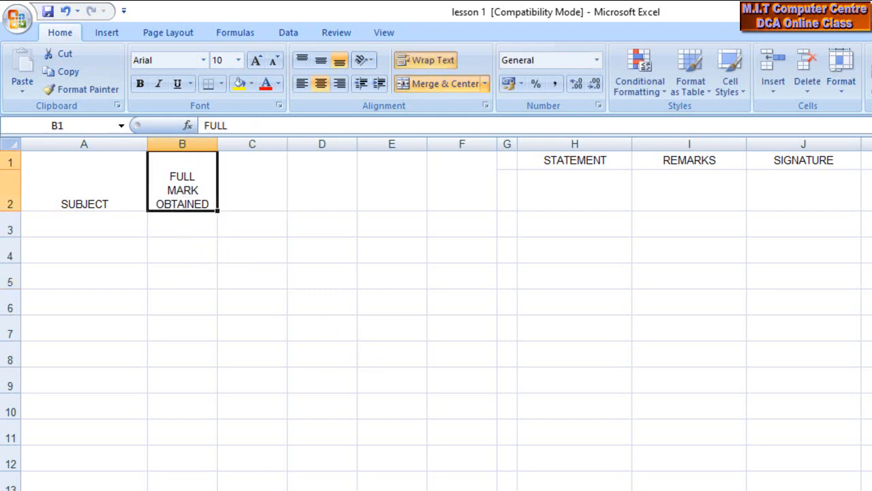
pyautogui.hotkey('ctrl', 'c')
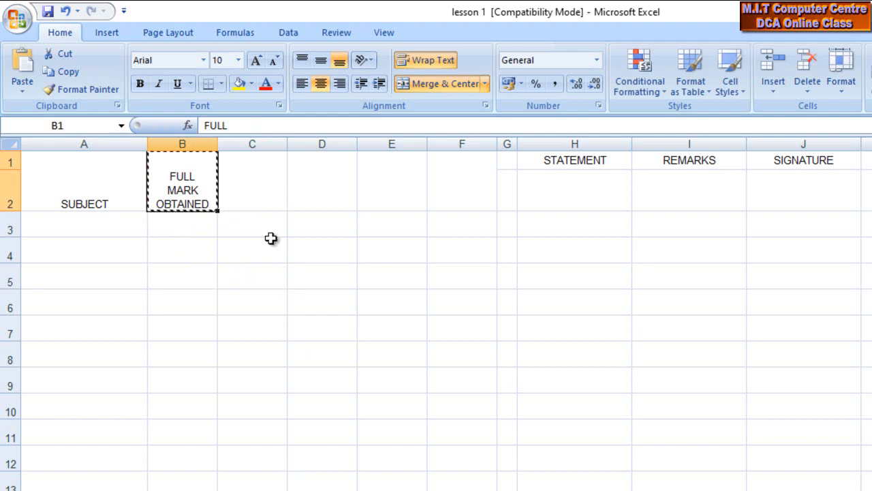
pyautogui.click(242, 181)
pyautogui.hotkey('ctrl', 'v')
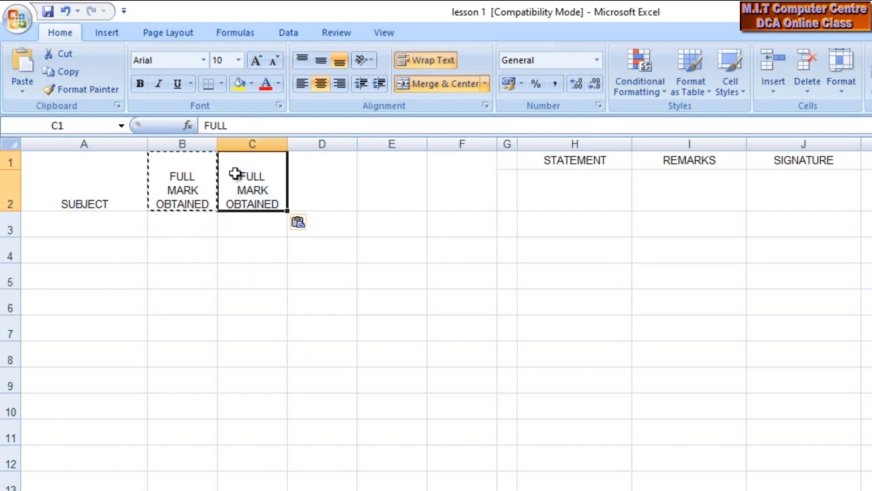
pyautogui.click(263, 252)
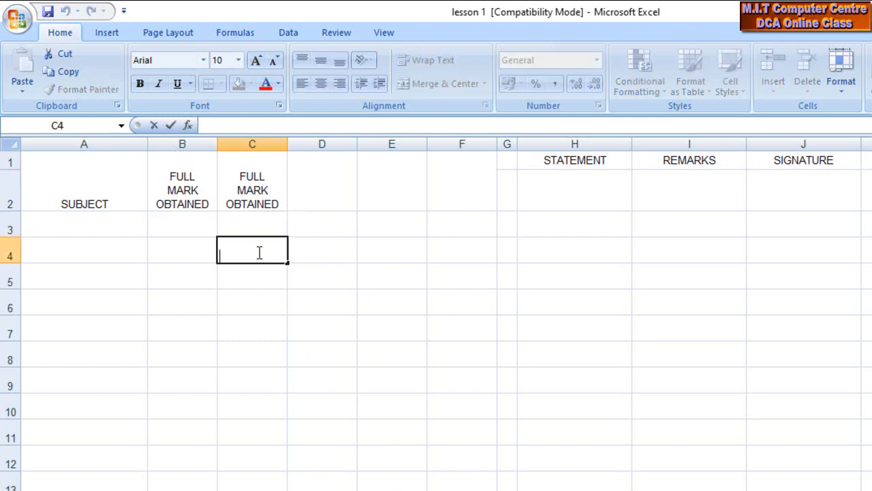
# Step: Replace the word FULL with PASS in the heading of merged cell C1
pyautogui.click(328, 258)
pyautogui.doubleClick(259, 176)
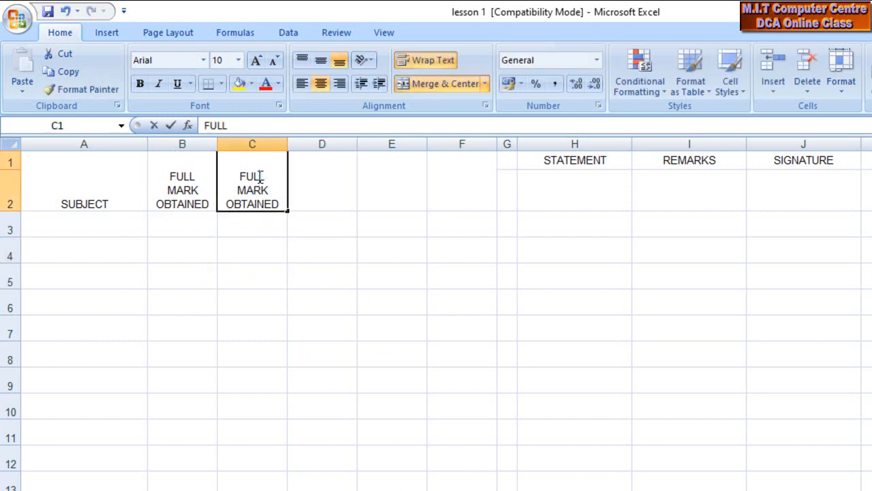
pyautogui.doubleClick(253, 177)
pyautogui.write('pASS')
pyautogui.press('BackSpace')
pyautogui.press('BackSpace')
pyautogui.press('BackSpace')
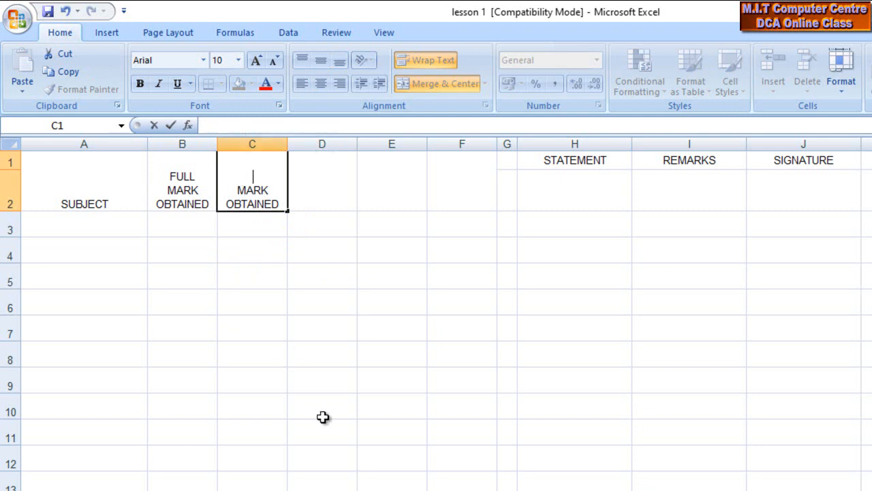
pyautogui.write('ASS')
pyautogui.click(361, 409)
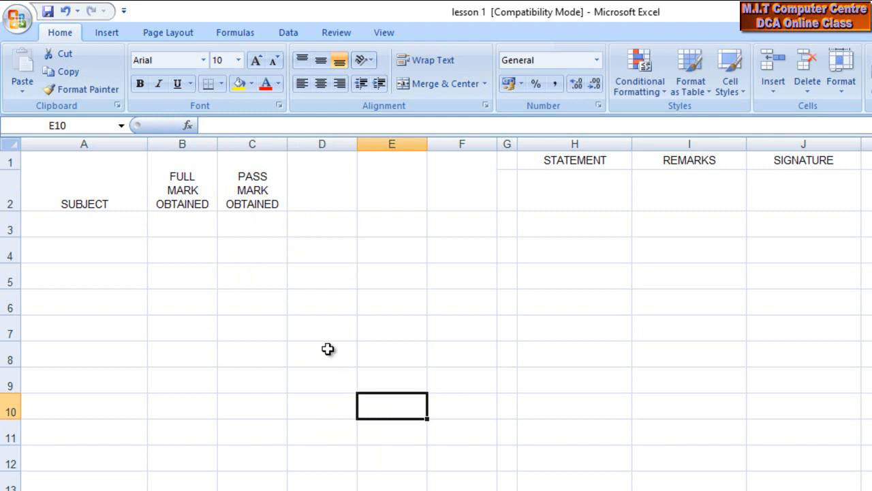
# Step: Enter the heading 1st Term Mark Obtained in merged cell D1, with 1st Term, Mark and Obtained on separate lines
pyautogui.click(323, 179)
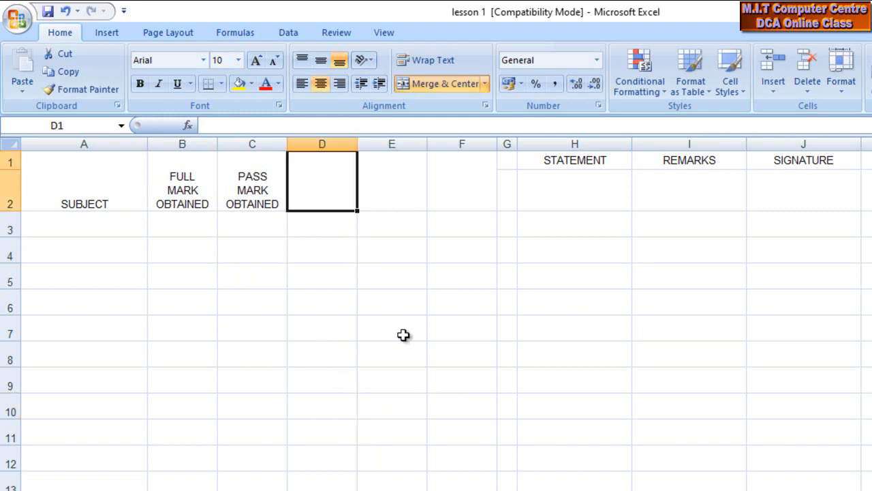
pyautogui.write('1ST')
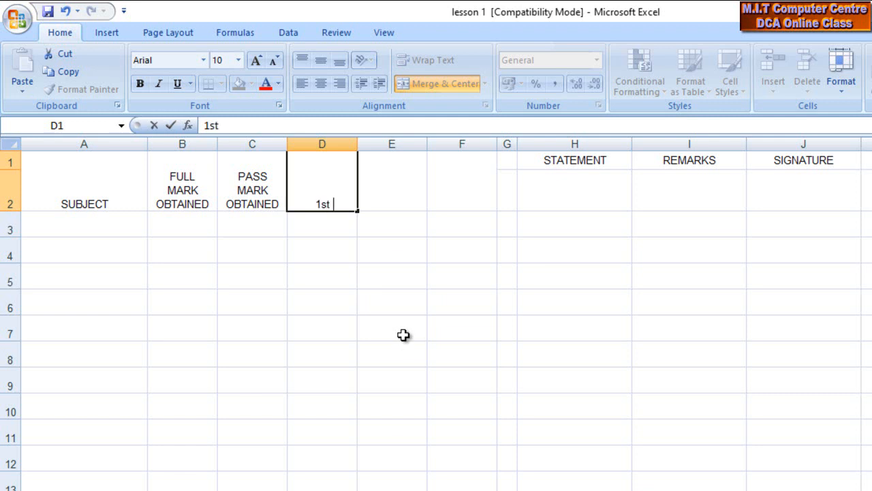
pyautogui.write('Term')
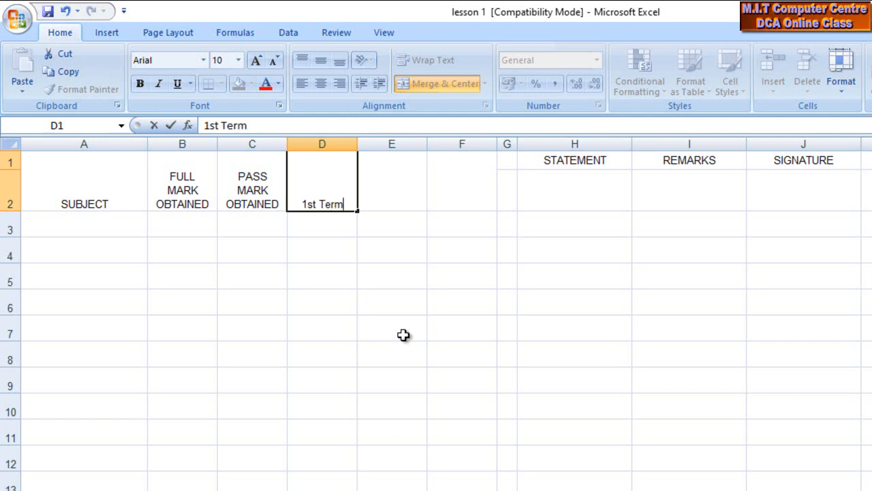
pyautogui.hotkey('alt', 'Return')
pyautogui.write('Mar')
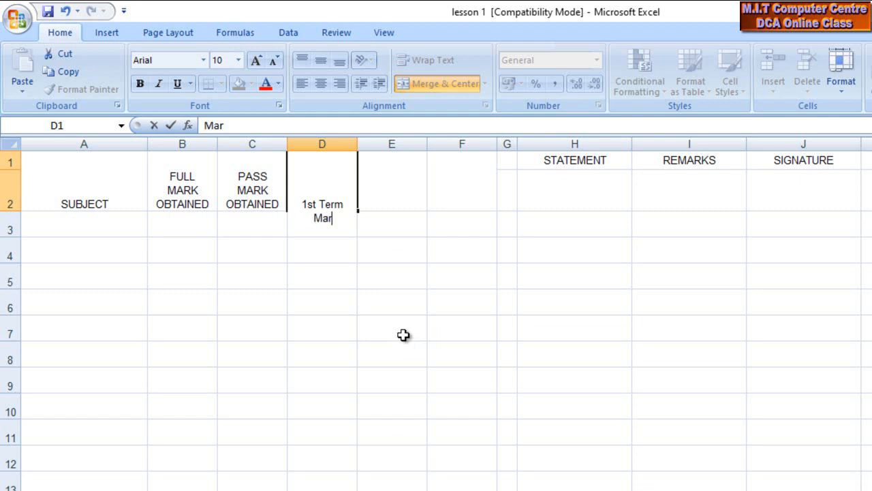
pyautogui.write('k')
pyautogui.hotkey('alt', 'Return')
pyautogui.write('Obtained')
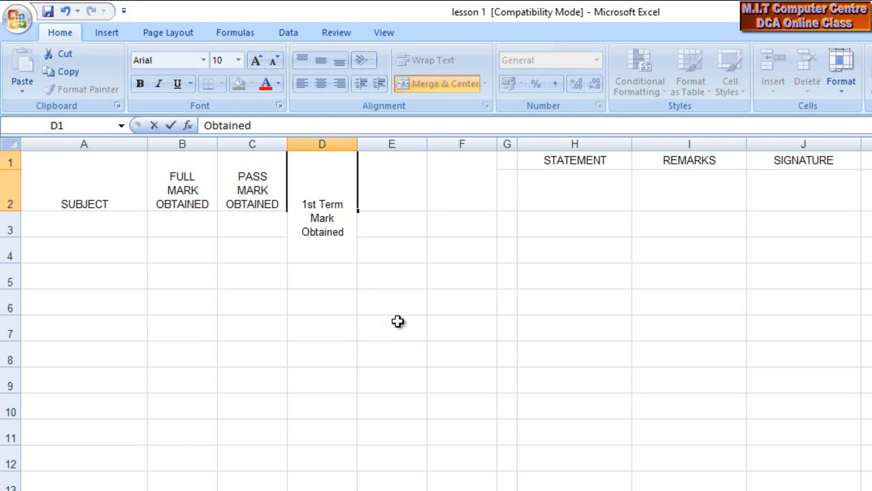
pyautogui.click(383, 308)
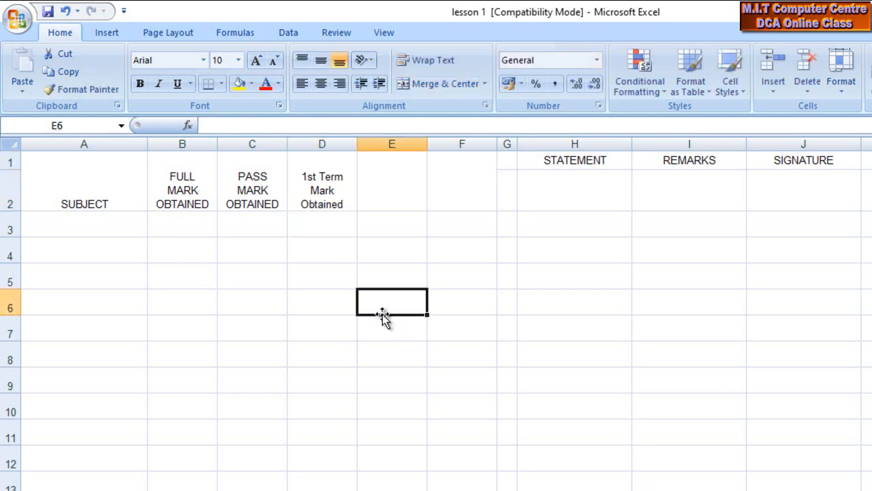
# Step: Format the letters "st" of 1st in the D1 heading as superscript
pyautogui.click(330, 195)
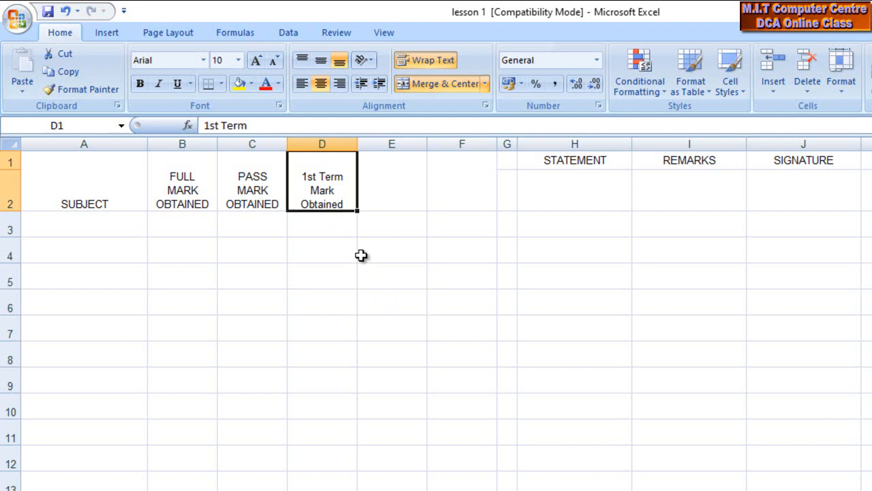
pyautogui.doubleClick(321, 181)
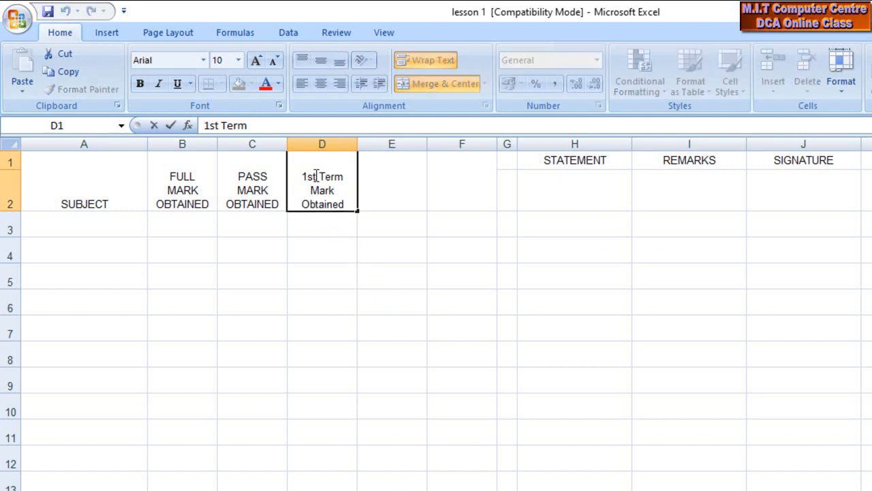
pyautogui.moveTo(309, 177); pyautogui.dragTo(321, 182)
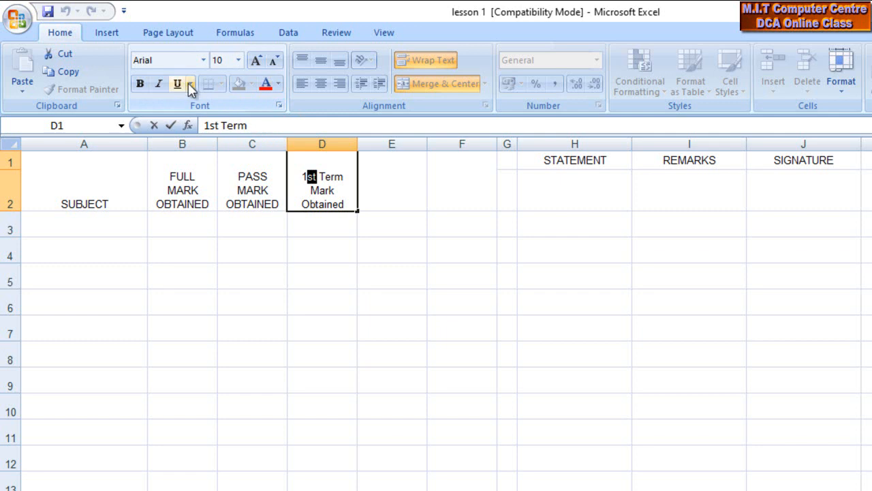
pyautogui.click(280, 107)
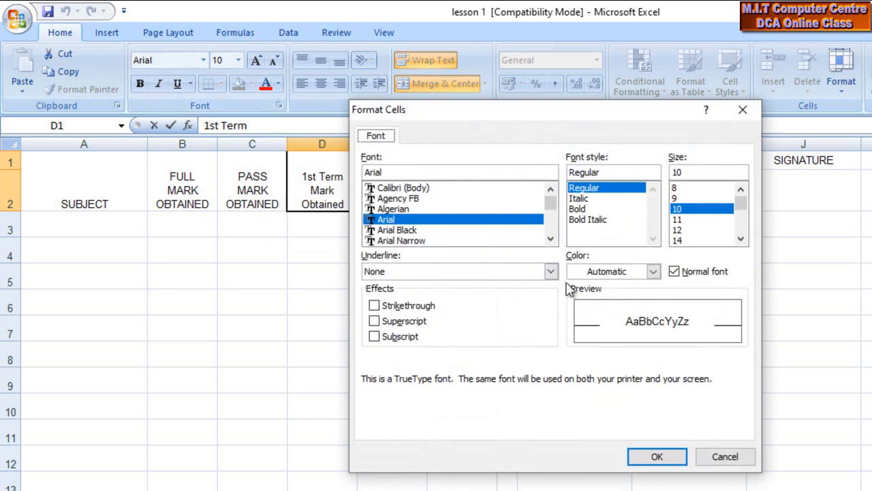
pyautogui.moveTo(572, 120); pyautogui.dragTo(444, 101)
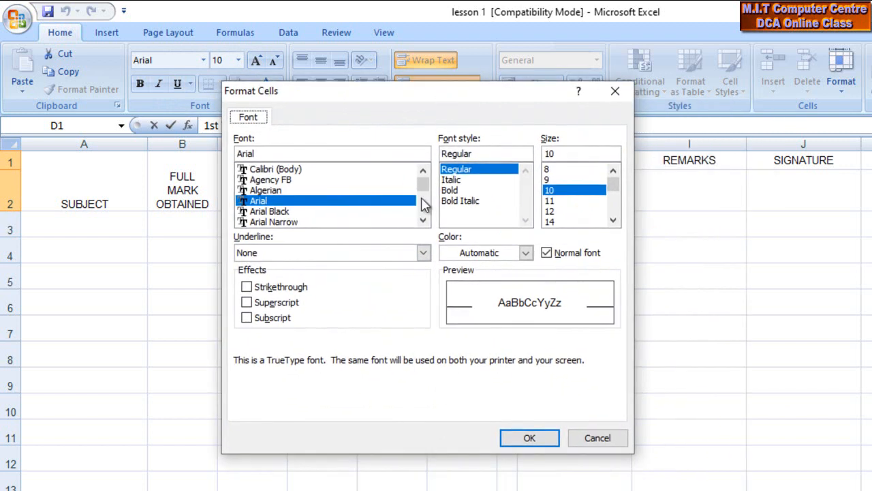
pyautogui.click(248, 304)
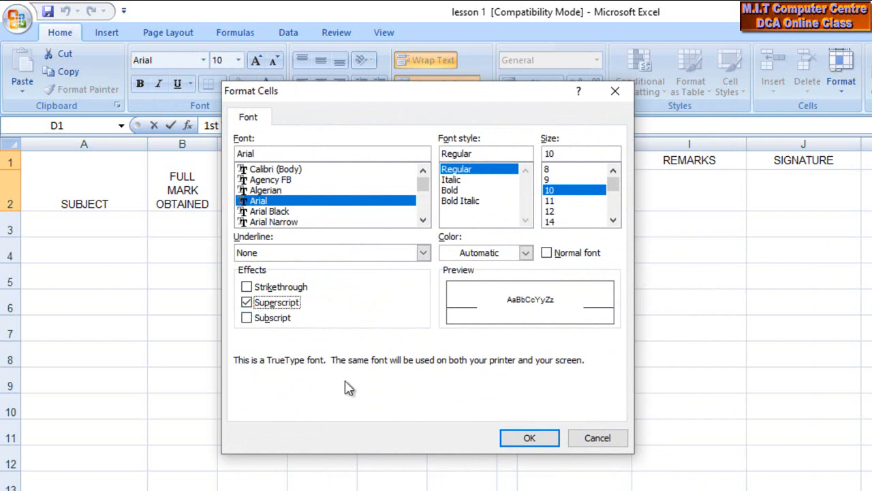
pyautogui.click(530, 440)
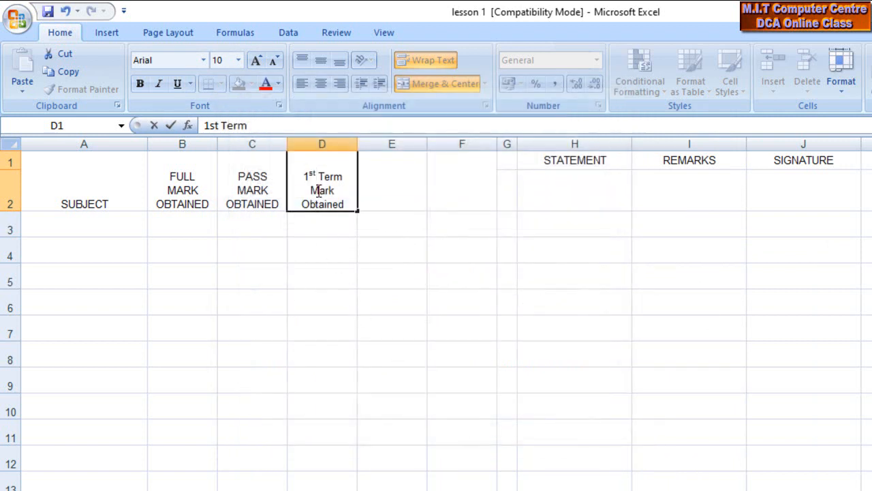
pyautogui.click(404, 259)
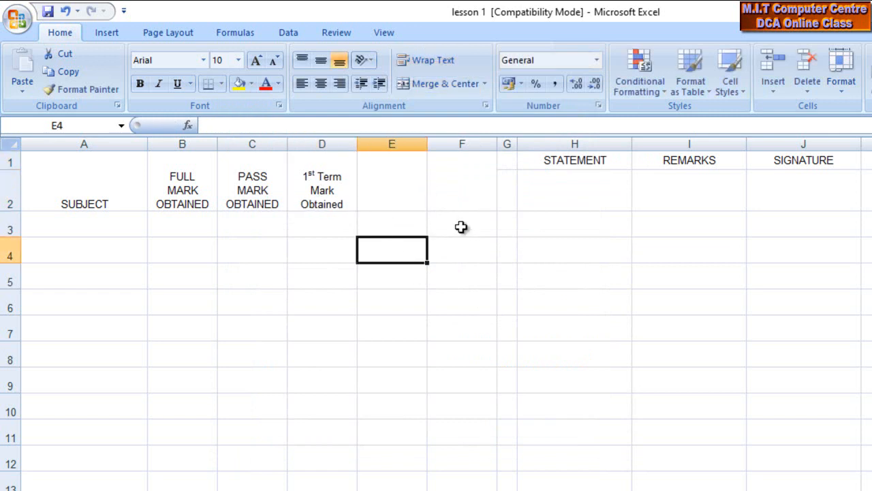
# Step: Copy the 1st Term Mark Obtained heading from D1 into merged cells E1 and F1
pyautogui.click(339, 191)
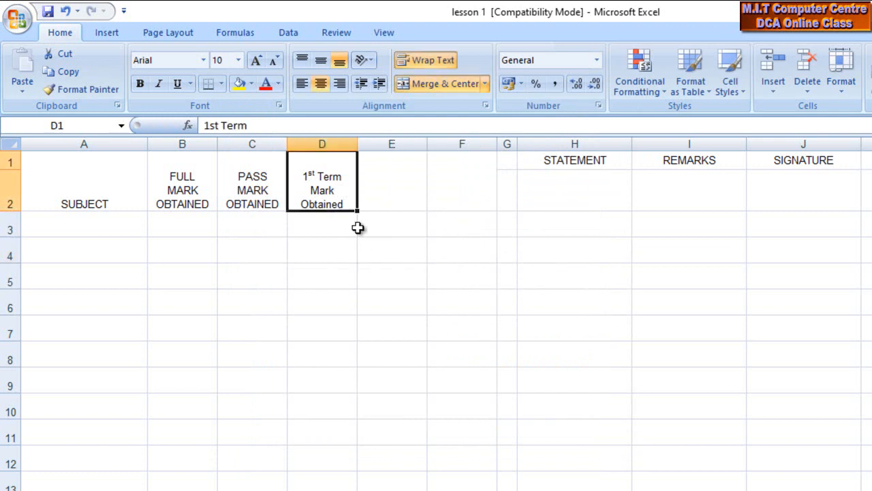
pyautogui.hotkey('ctrl', 'c')
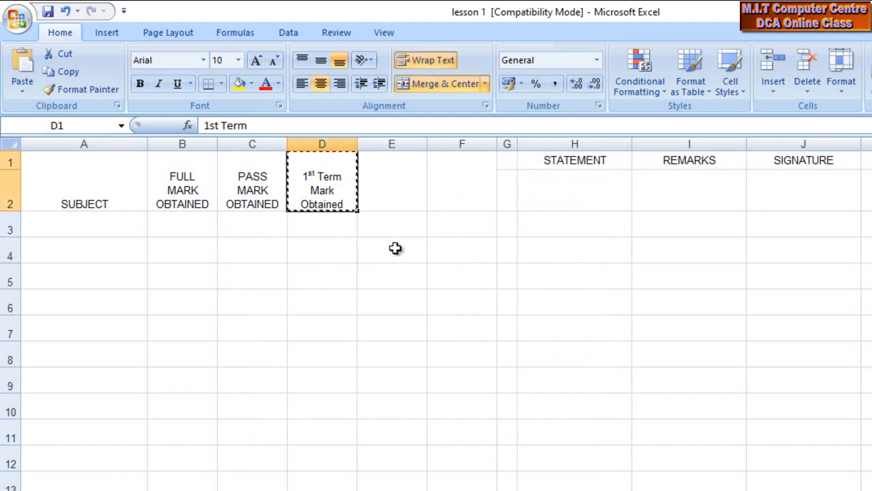
pyautogui.click(383, 181)
pyautogui.hotkey('ctrl', 'v')
pyautogui.click(447, 181)
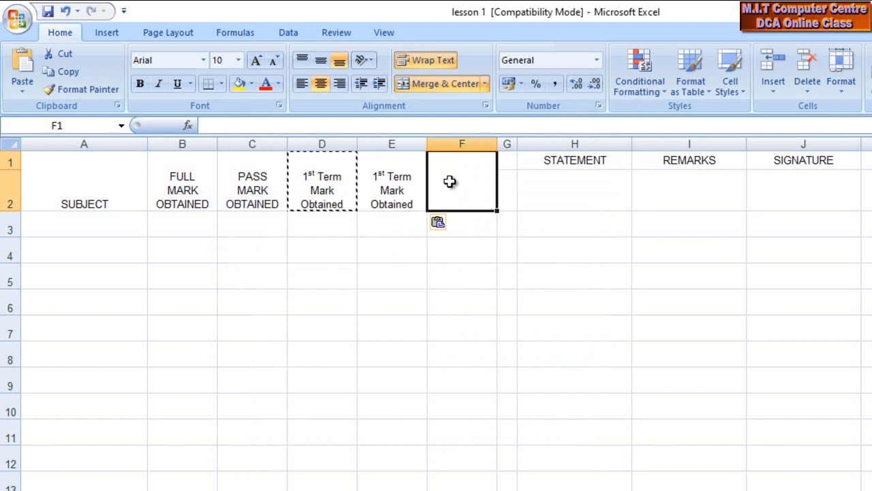
pyautogui.hotkey('ctrl', 'v')
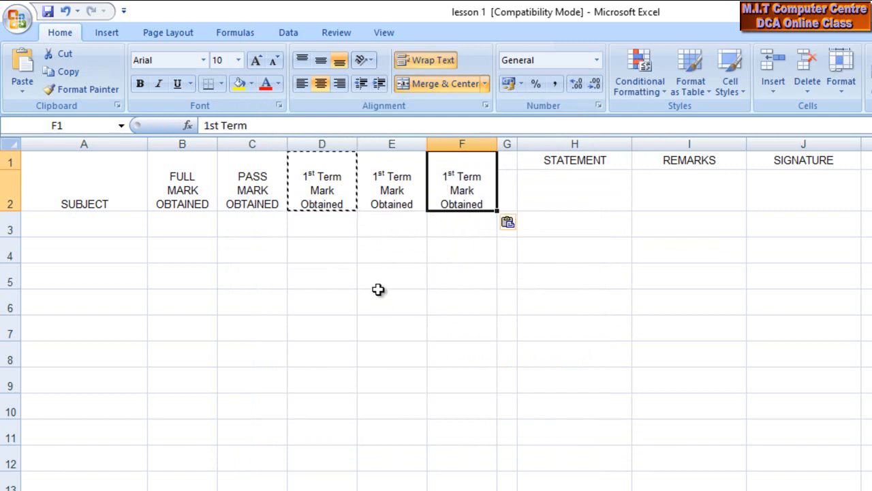
# Step: Replace 1st with 2nd in the term heading of merged cell E1
pyautogui.doubleClick(380, 280)
pyautogui.click(387, 230)
pyautogui.click(382, 184)
pyautogui.moveTo(387, 178); pyautogui.dragTo(359, 178)
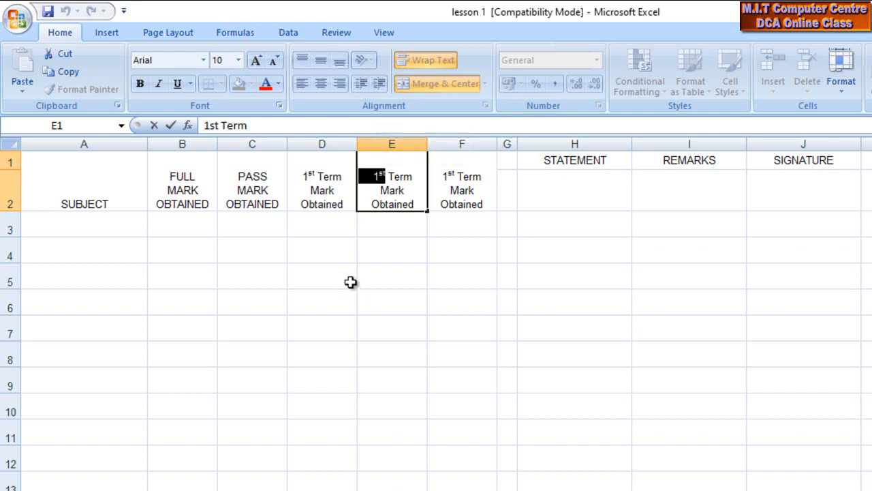
pyautogui.write('2')
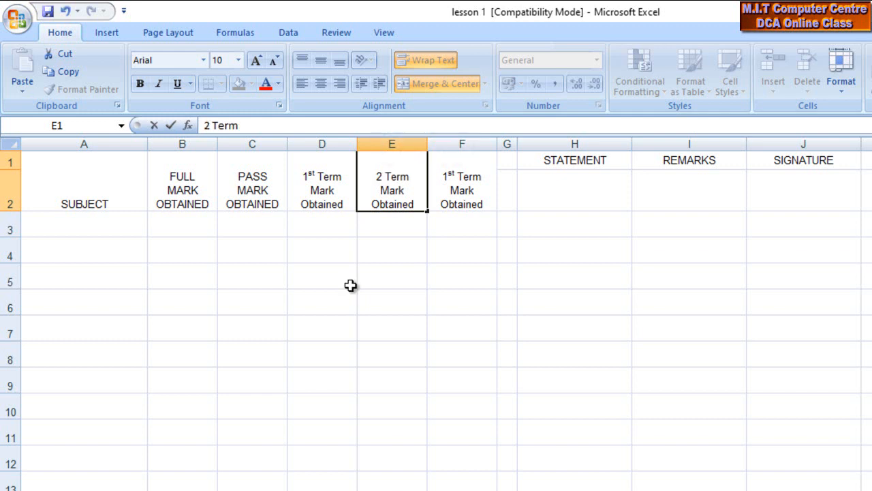
pyautogui.write('nd')
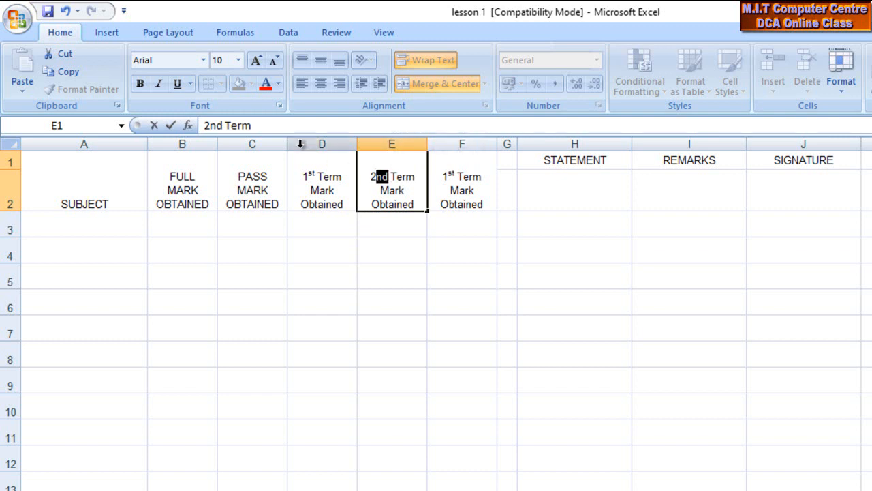
# Step: Format the letters "nd" of 2nd in the E1 heading as superscript
pyautogui.click(279, 105)
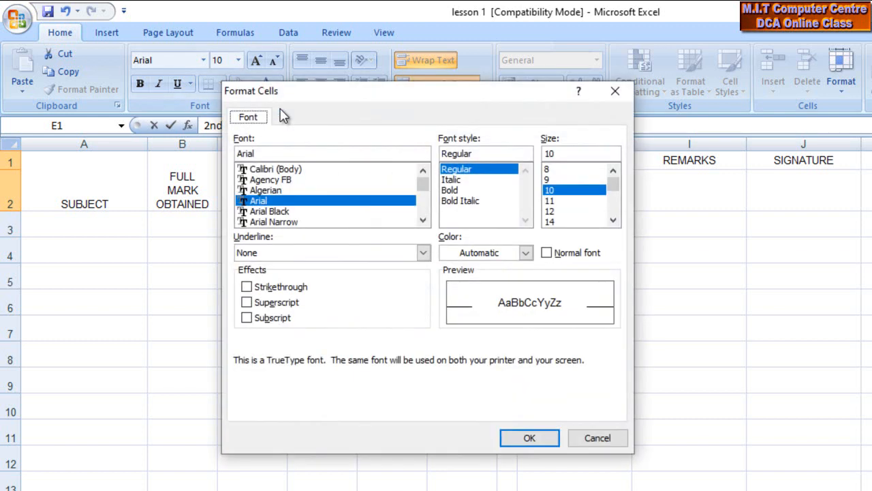
pyautogui.click(248, 302)
pyautogui.click(533, 436)
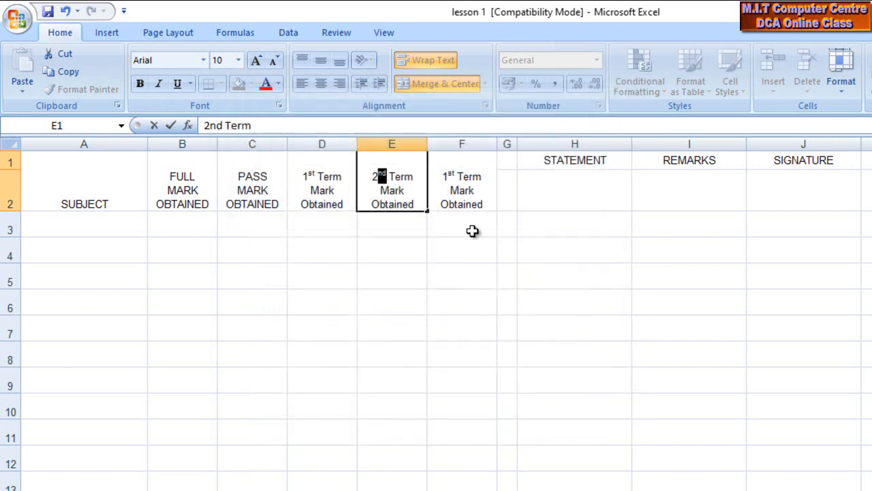
# Step: Replace the digit 1 with 3 in the term heading of merged cell F1, keeping its superscript letters
pyautogui.click(442, 178)
pyautogui.doubleClick(443, 177)
pyautogui.moveTo(448, 176); pyautogui.dragTo(443, 178)
pyautogui.write('3')
pyautogui.click(341, 321)
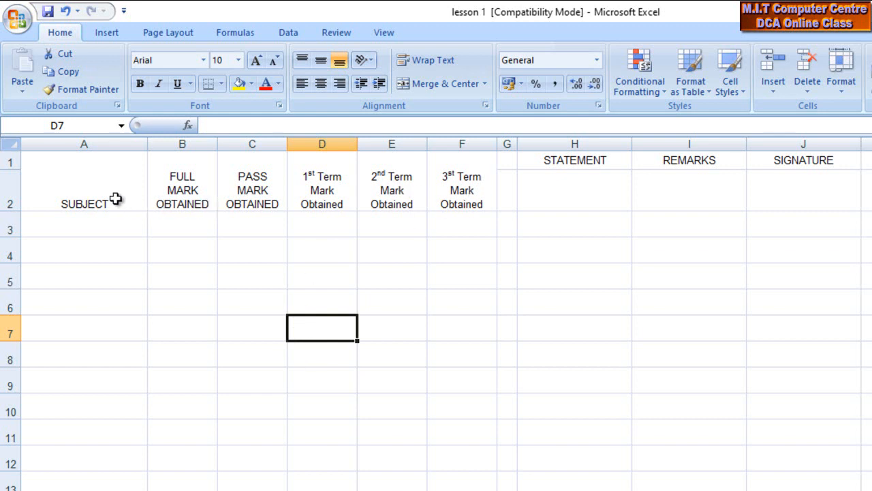
# Step: Centre the headings in cells A1 to F1 vertically with Middle Align
pyautogui.moveTo(116, 198); pyautogui.dragTo(443, 171)
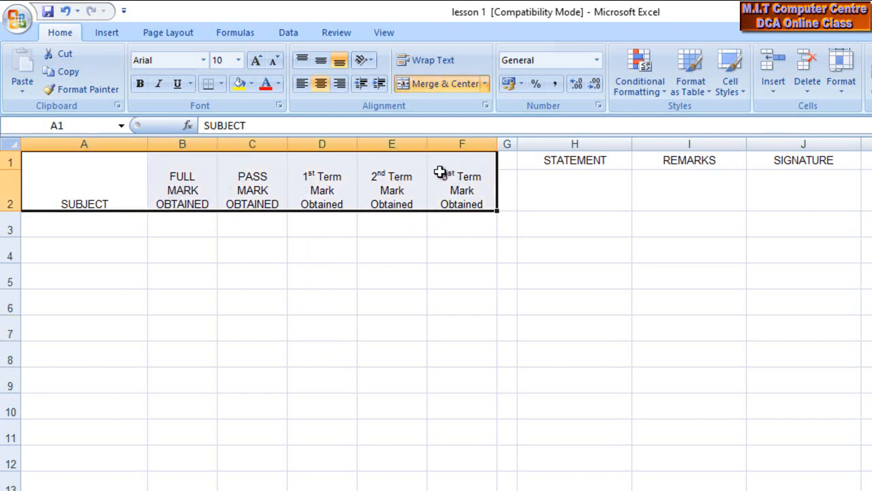
pyautogui.click(321, 83)
pyautogui.click(321, 83)
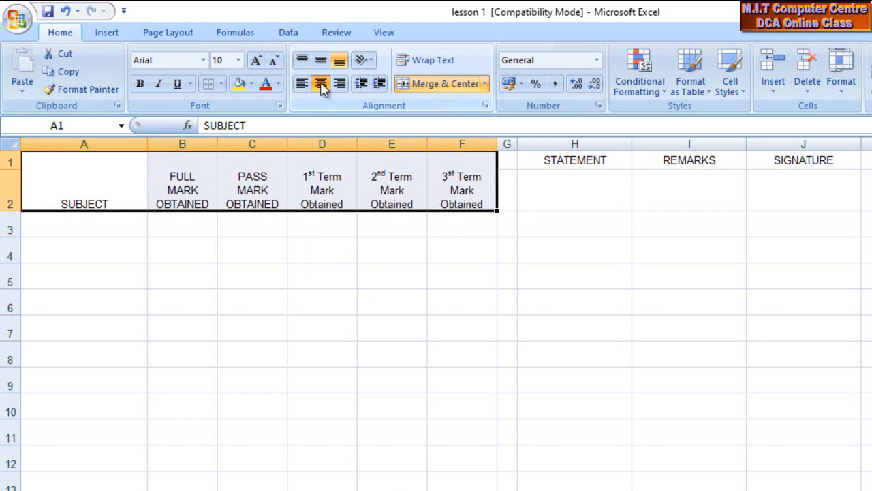
pyautogui.click(320, 60)
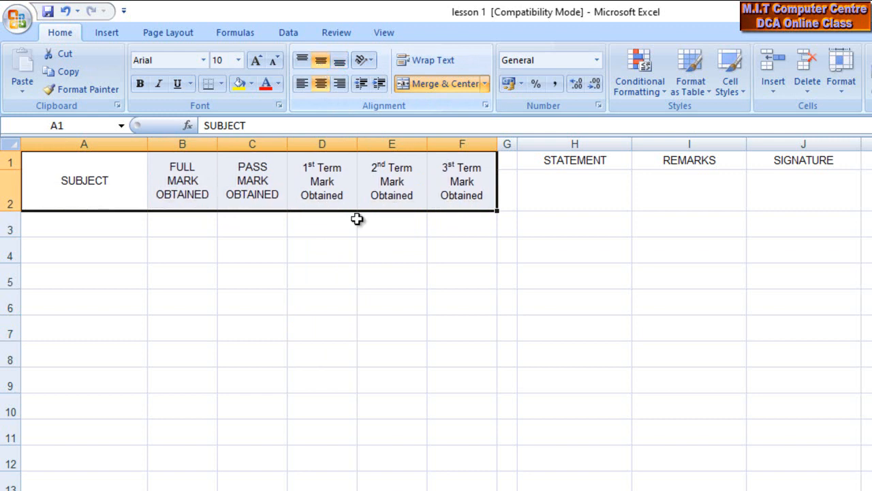
pyautogui.click(405, 302)
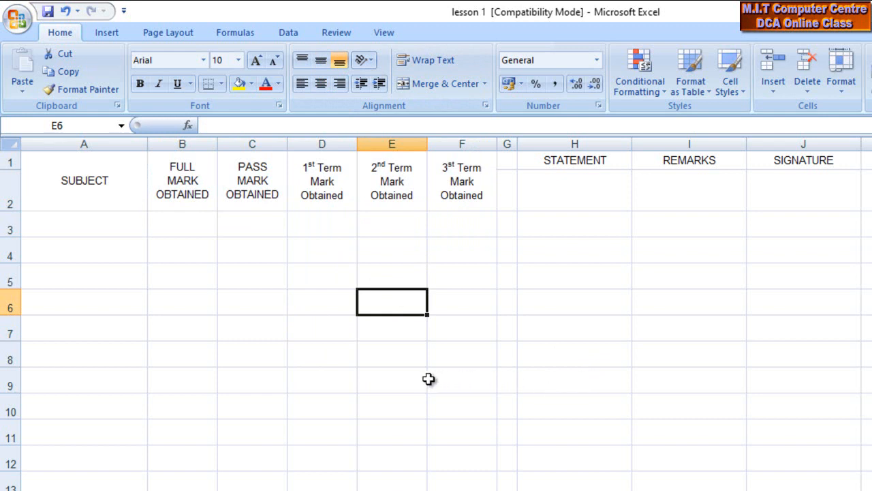
# Step: Enter the subjects Mathematics, English-I and English-II in cells A3 to A5, below the SUBJECT heading
pyautogui.click(93, 223)
pyautogui.write('Ma')
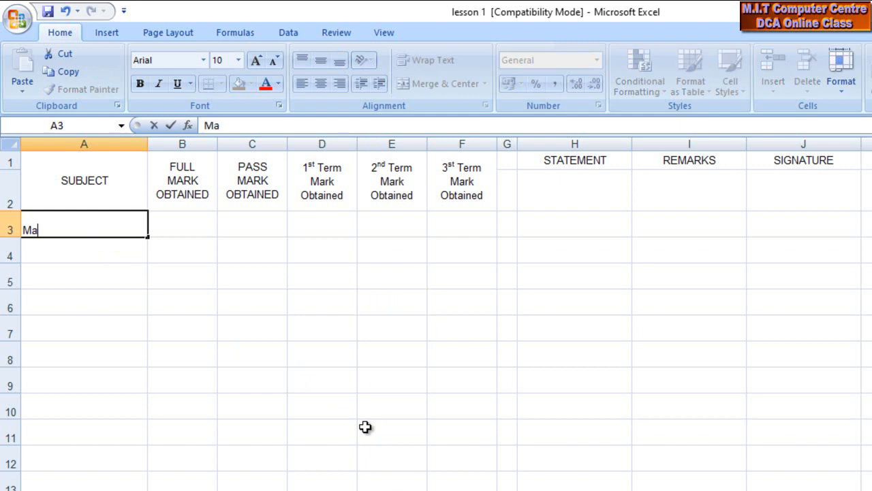
pyautogui.write('thematics')
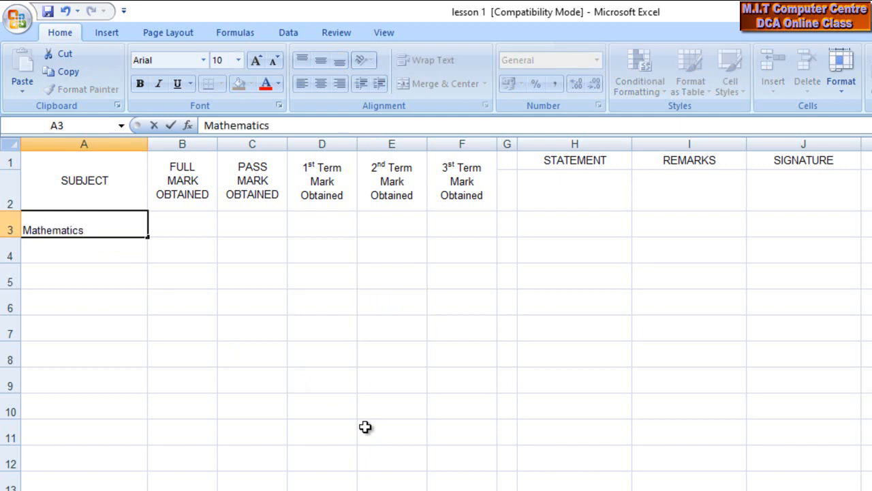
pyautogui.press('Return')
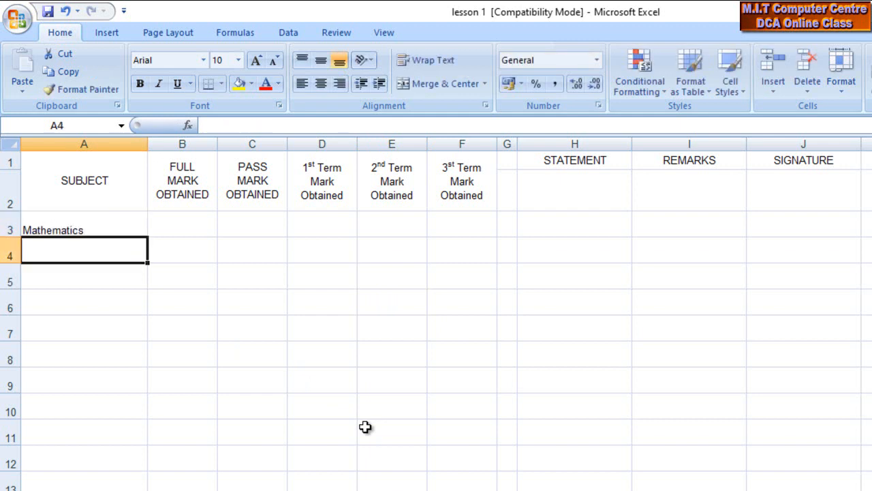
pyautogui.write('English-I')
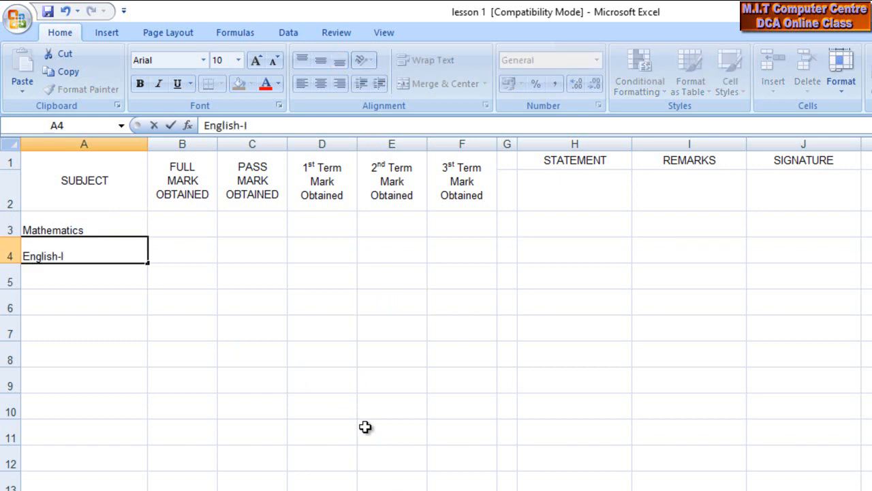
pyautogui.press('Return')
pyautogui.write('English-II')
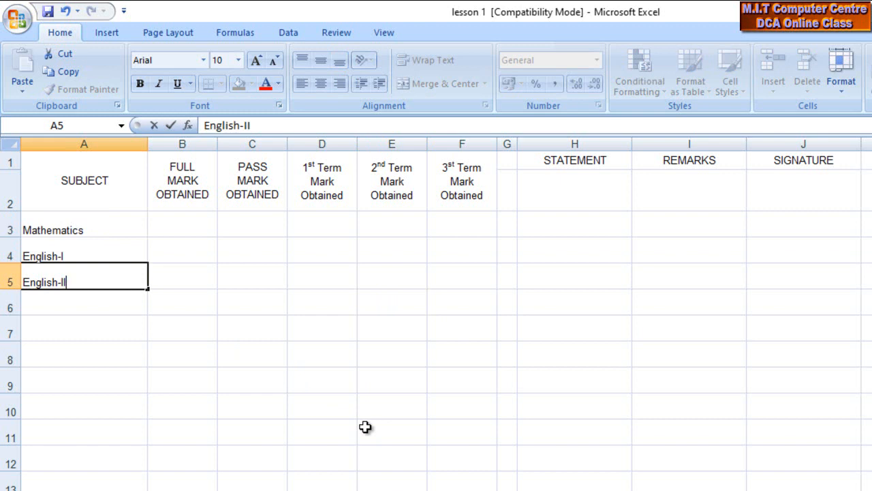
pyautogui.press('Return')
# Step: Add Science in cell A6 and Social Science in cell A7 of the subject list
pyautogui.write('Sc')
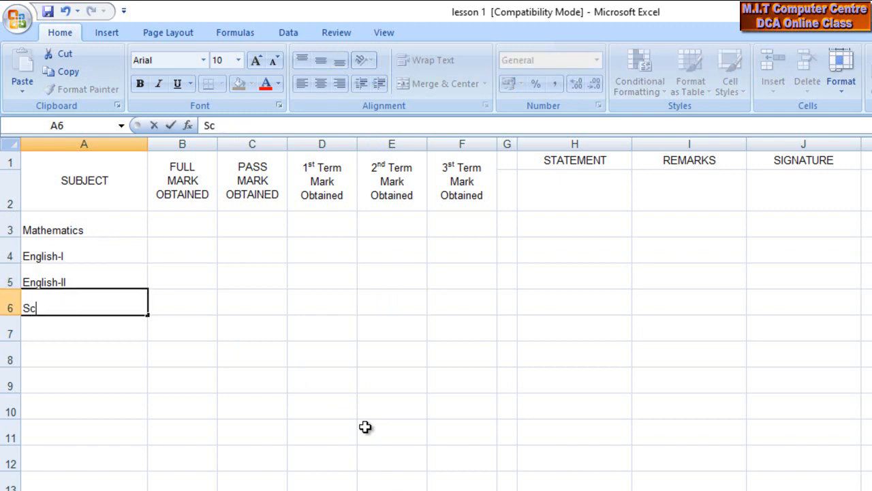
pyautogui.write('ience')
pyautogui.press('Return')
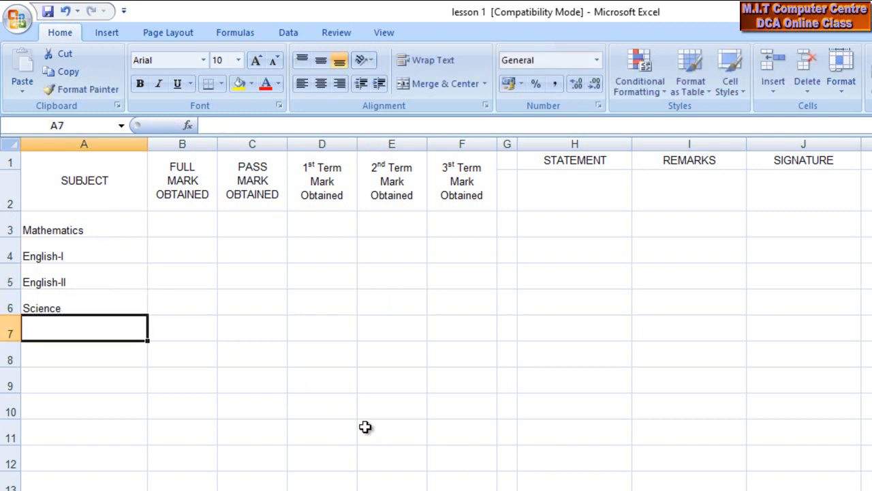
pyautogui.write('Social Sc')
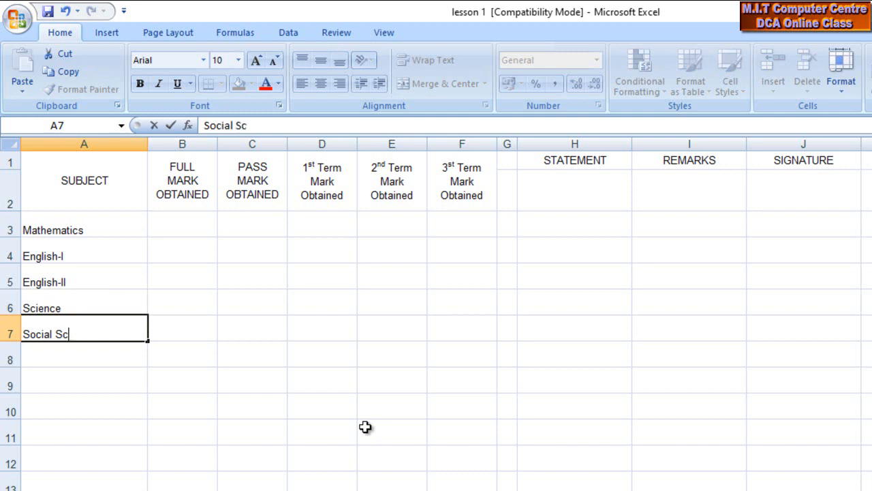
pyautogui.write('ience')
pyautogui.click(352, 376)
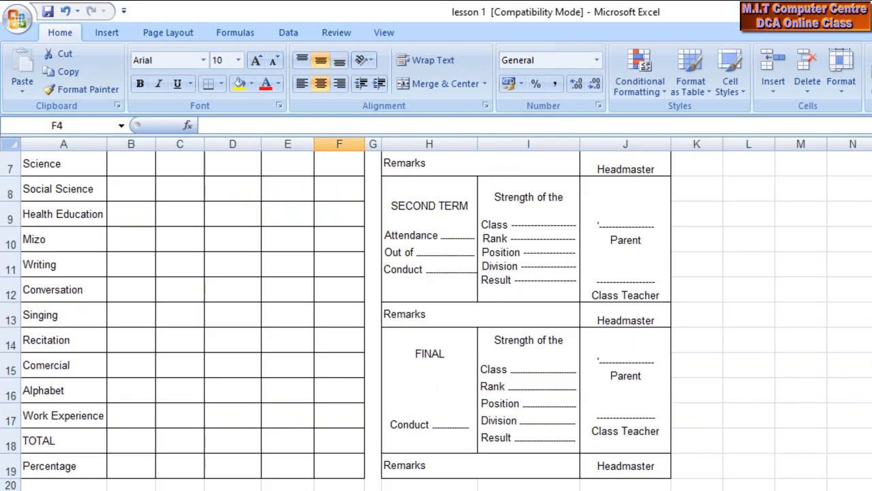
# Step: Examine the First Term, Second Term and Final blocks under STATEMENT, REMARKS and SIGNATURE on Sheet1, including their Remarks rows
pyautogui.scroll(2, 269, 426)
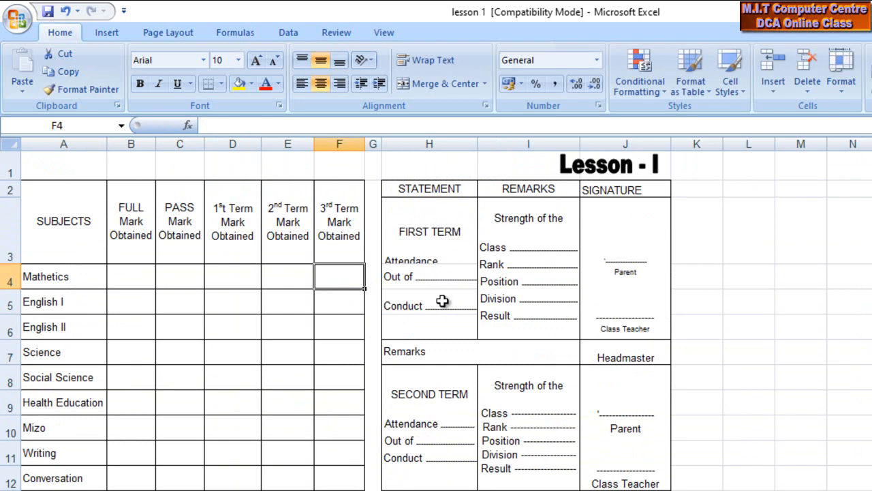
pyautogui.moveTo(422, 253)
pyautogui.mouseDown()
pyautogui.moveTo(427, 265)
pyautogui.moveTo(423, 245)
pyautogui.mouseUp()
pyautogui.click(426, 281)
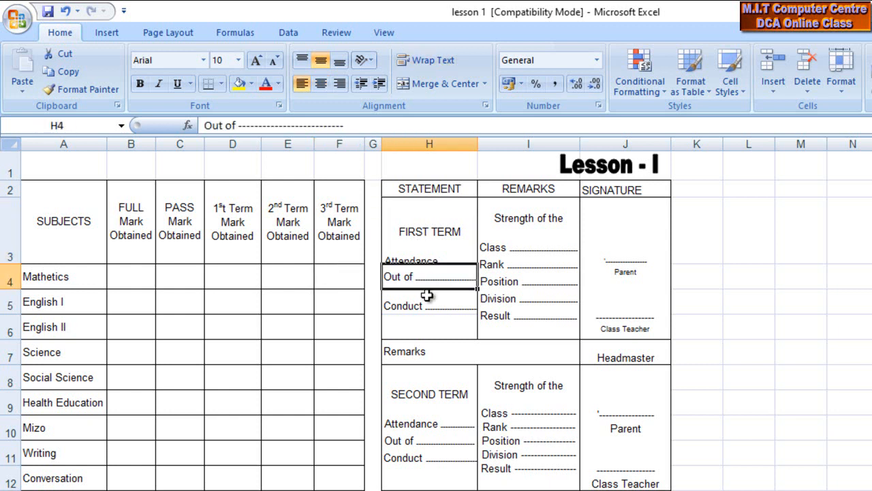
pyautogui.click(429, 306)
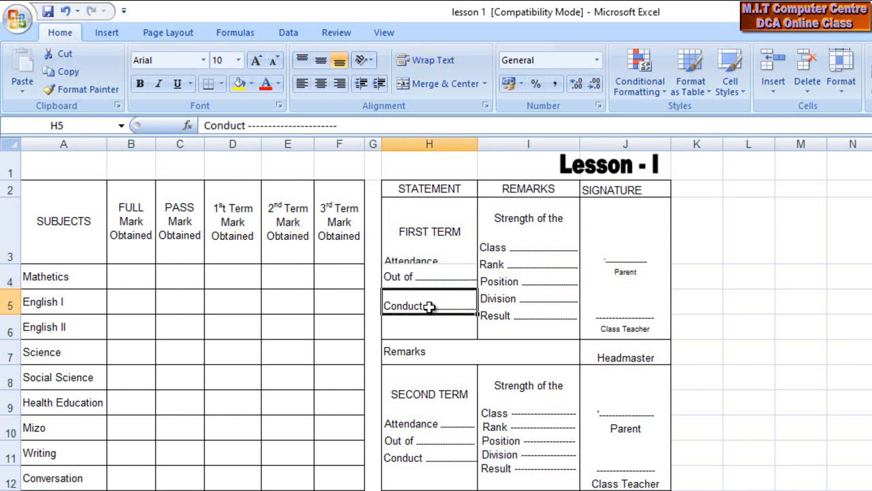
pyautogui.click(539, 246)
pyautogui.click(414, 259)
pyautogui.click(426, 303)
pyautogui.moveTo(357, 375); pyautogui.dragTo(378, 374)
pyautogui.click(386, 379)
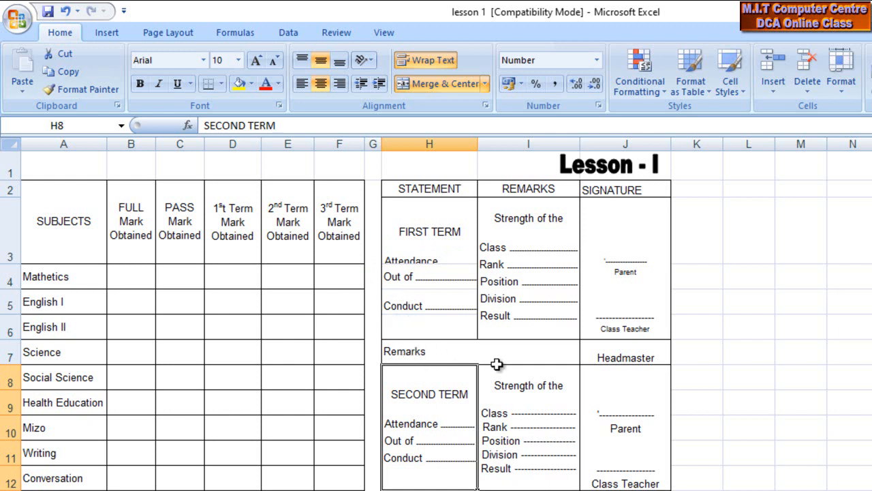
pyautogui.scroll(-1, 499, 366)
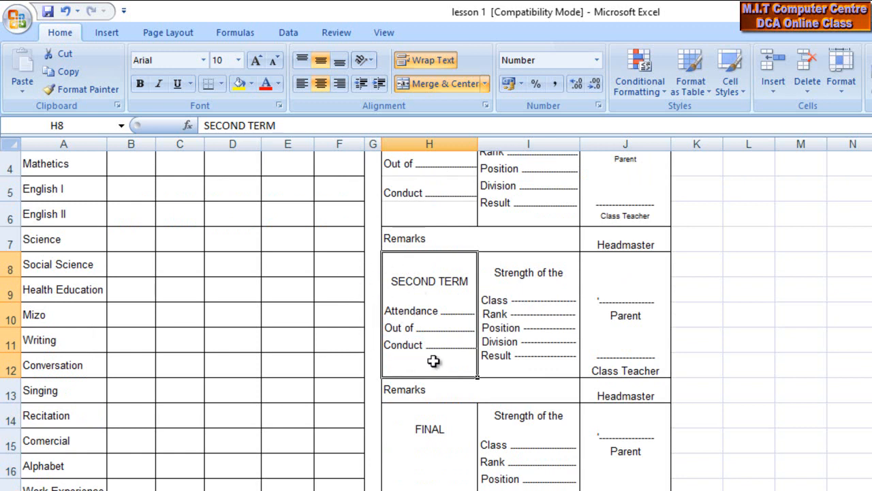
pyautogui.scroll(-2, 433, 357)
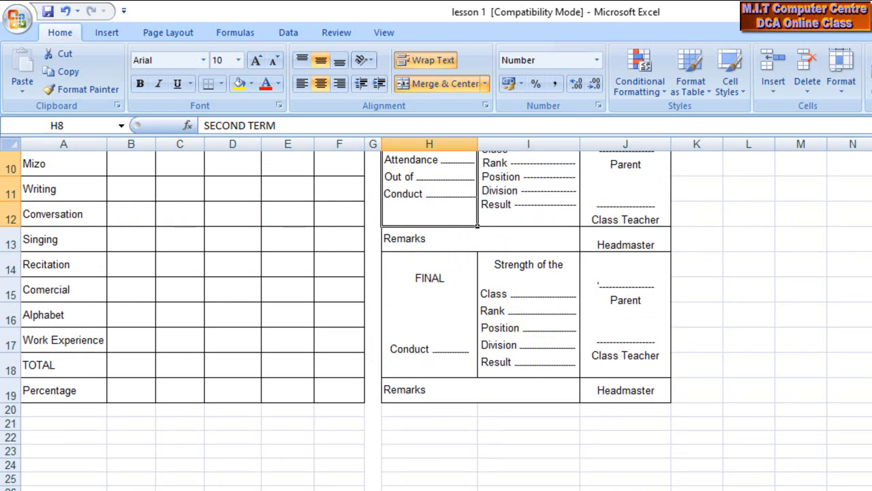
# Step: On Sheet2, merge and centre cells H2 to H5 under the STATEMENT heading
pyautogui.hotkey('ctrl', 'pagedown')
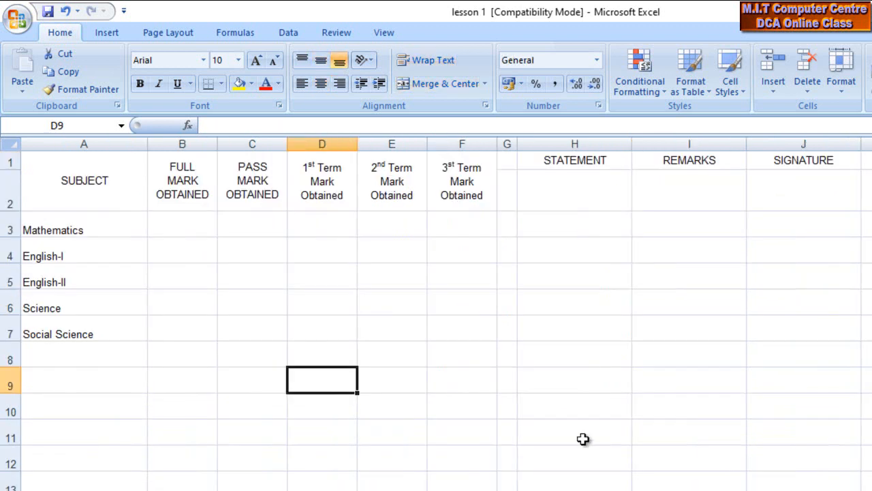
pyautogui.click(545, 192)
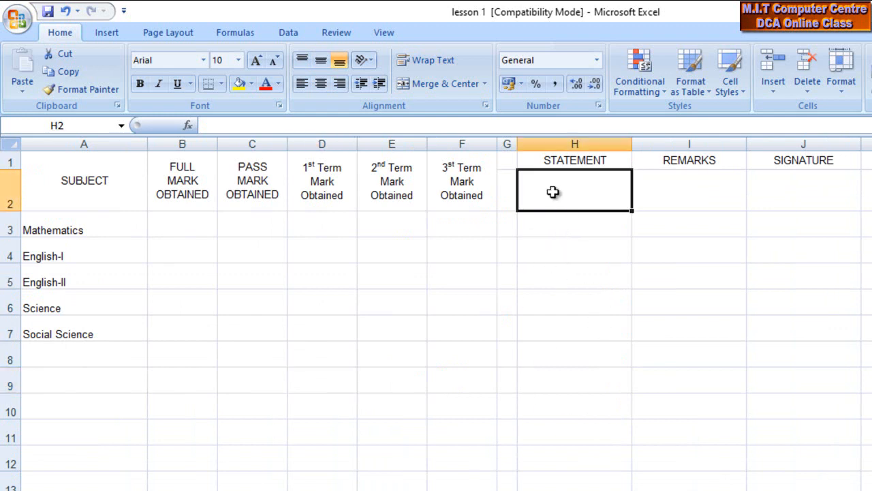
pyautogui.moveTo(553, 201); pyautogui.dragTo(561, 277)
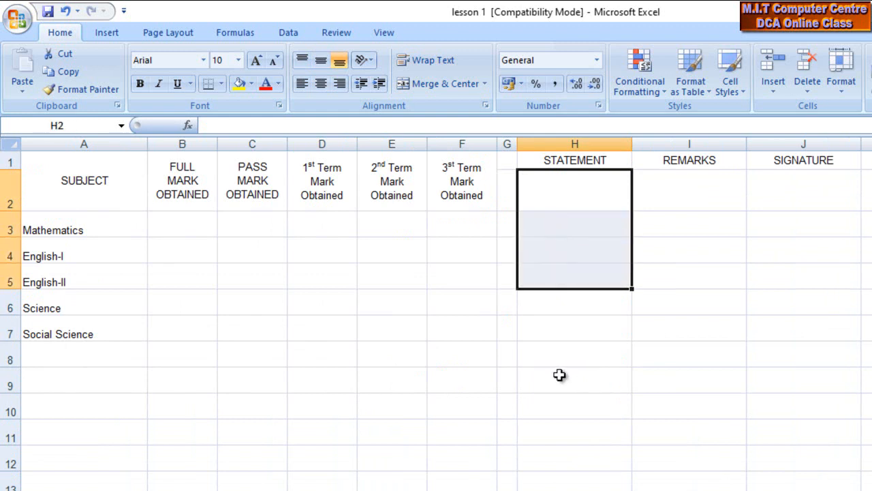
pyautogui.click(405, 87)
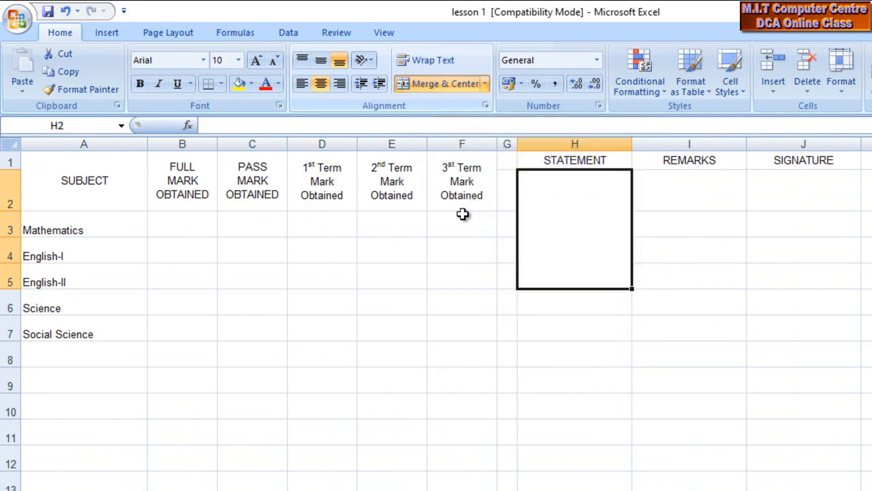
# Step: Merge and centre cells I2 to I5 under REMARKS and fill that merged block across to J2:J5 under SIGNATURE
pyautogui.moveTo(680, 194); pyautogui.dragTo(686, 276)
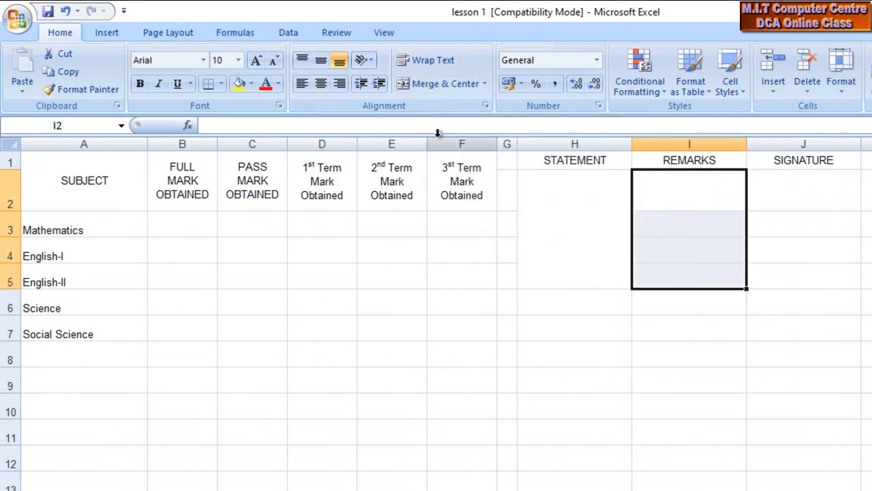
pyautogui.click(408, 84)
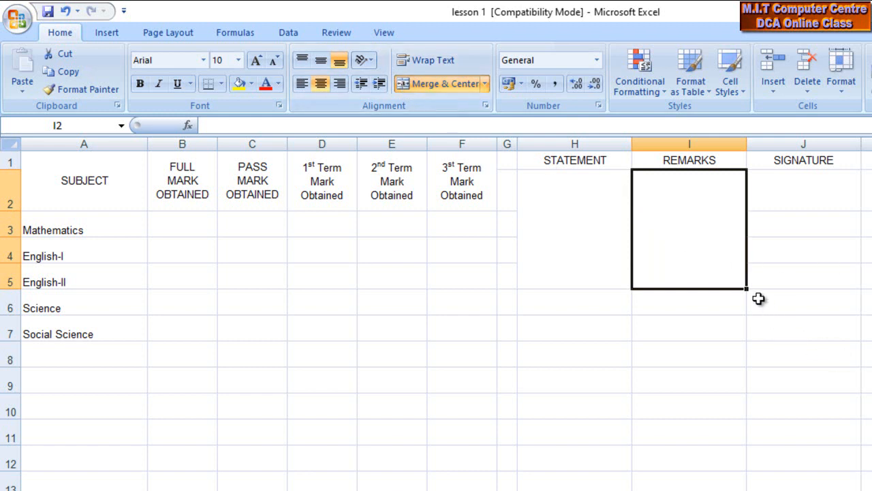
pyautogui.moveTo(767, 289); pyautogui.dragTo(816, 290)
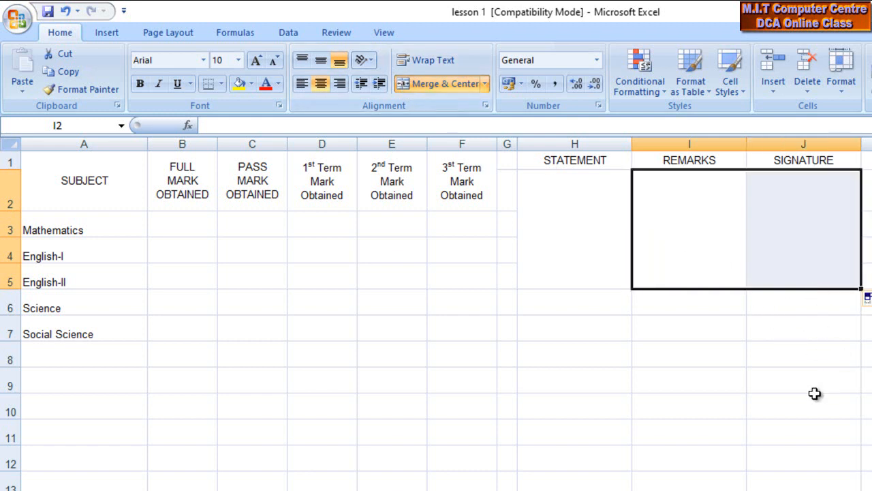
pyautogui.click(796, 405)
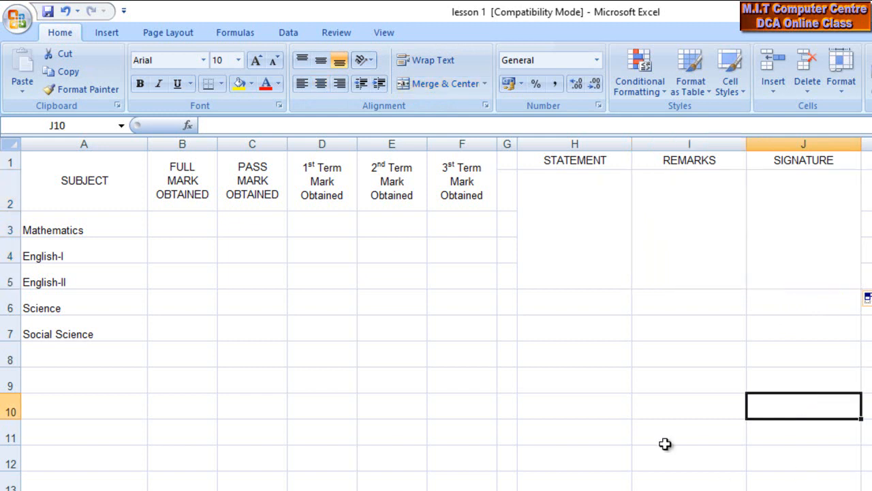
# Step: Merge and centre cells H7 to H11 and fill the merged block across to columns I and J
pyautogui.moveTo(553, 300); pyautogui.dragTo(811, 306)
pyautogui.click(594, 330)
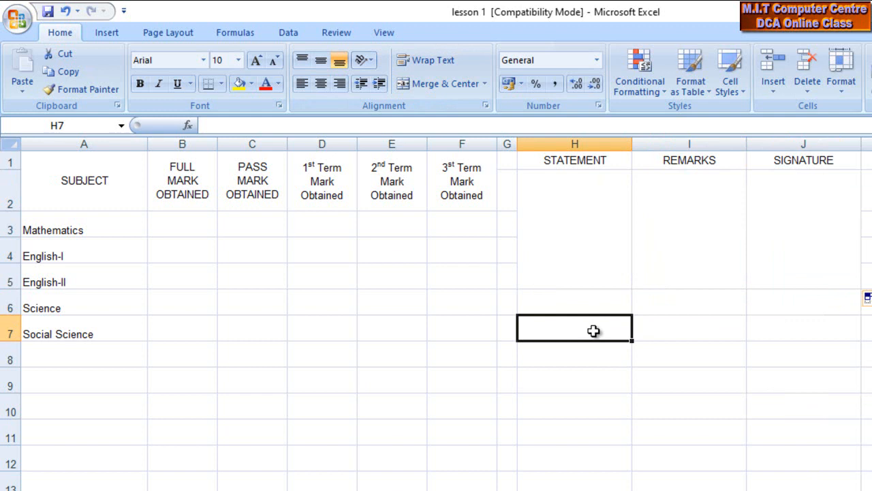
pyautogui.scroll(-1, 726, 482)
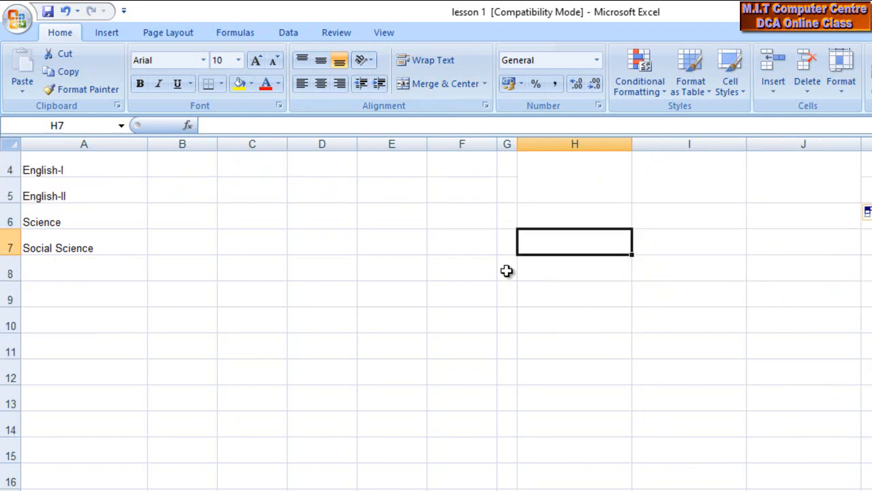
pyautogui.moveTo(601, 249); pyautogui.dragTo(594, 340)
pyautogui.click(414, 92)
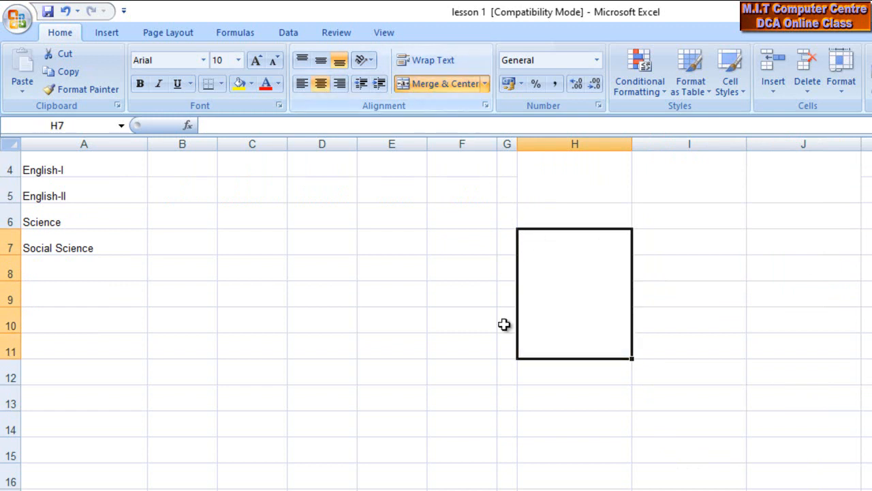
pyautogui.click(636, 363)
pyautogui.click(609, 335)
pyautogui.moveTo(631, 361); pyautogui.dragTo(694, 355)
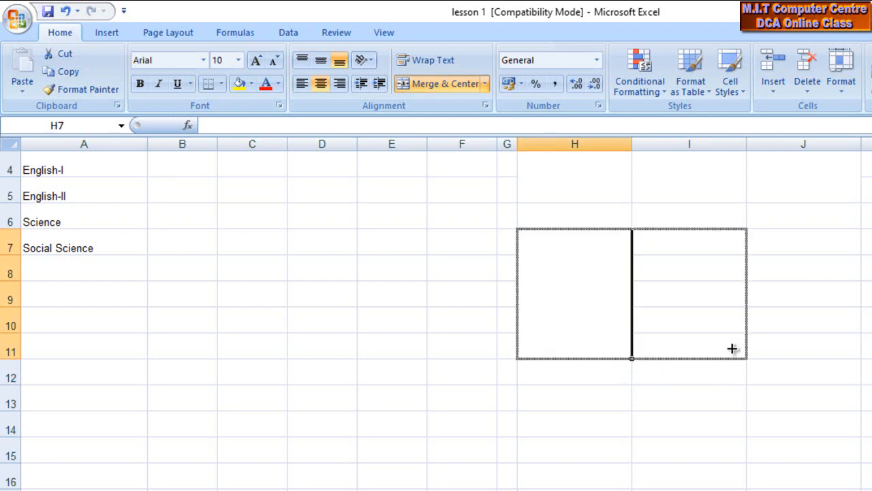
pyautogui.moveTo(792, 345); pyautogui.dragTo(807, 352)
# Step: Merge and centre cells H13 to H17 and fill the merged block across to columns I and J
pyautogui.scroll(-2, 808, 371)
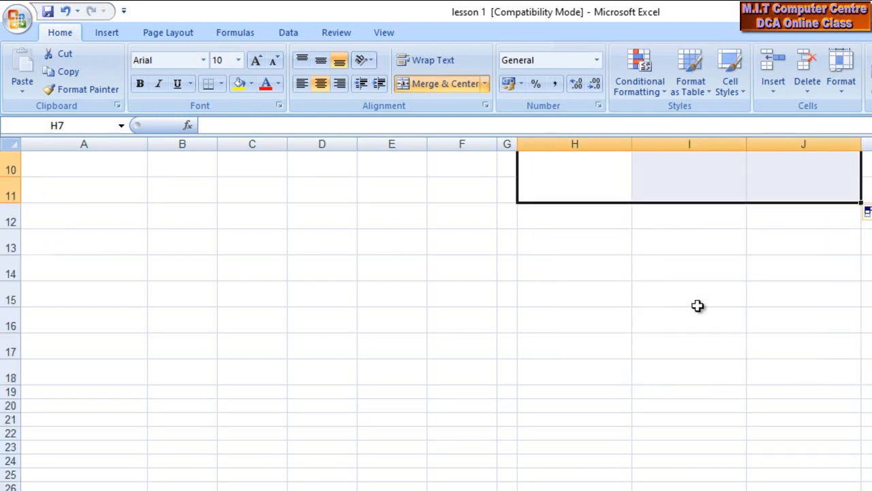
pyautogui.click(577, 243)
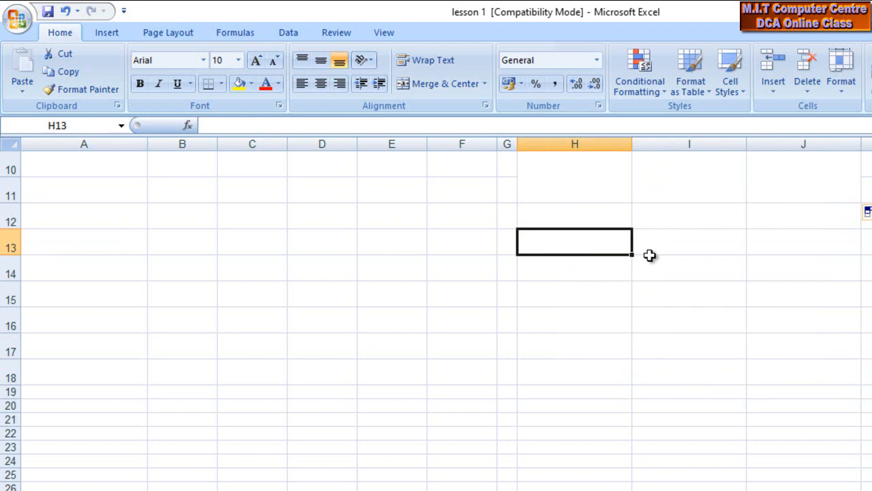
pyautogui.moveTo(597, 245); pyautogui.dragTo(594, 342)
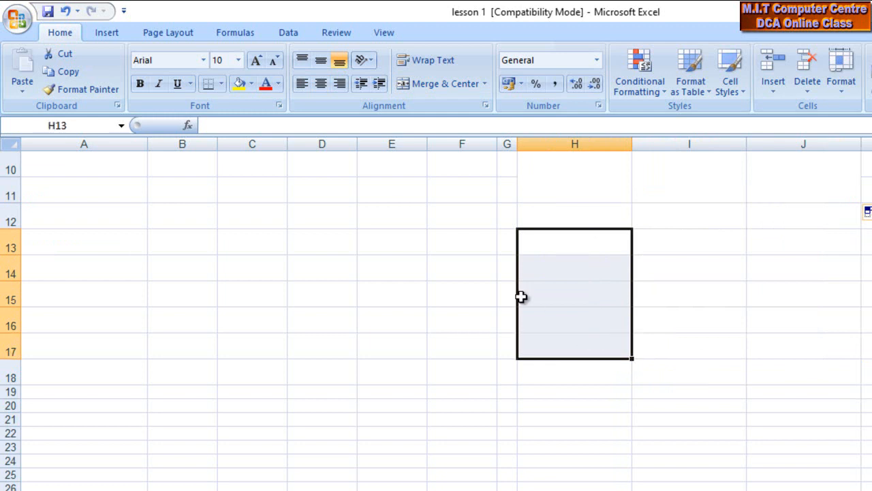
pyautogui.click(404, 85)
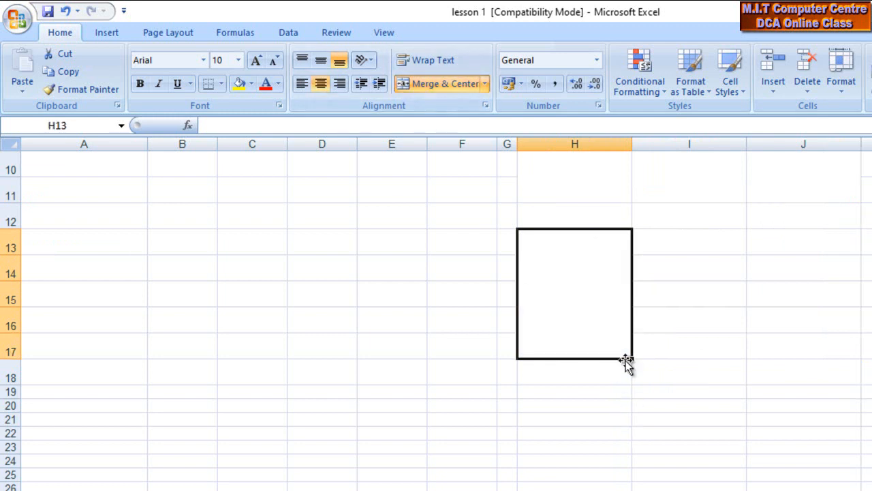
pyautogui.moveTo(632, 362); pyautogui.dragTo(690, 363)
pyautogui.moveTo(785, 358); pyautogui.dragTo(834, 357)
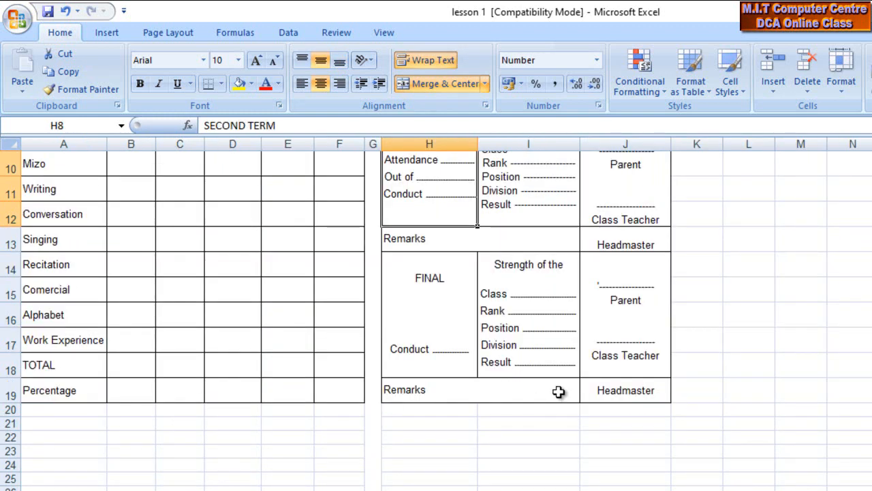
# Step: Check the layout of the Remarks row between the Second Term and Final blocks on Sheet1, and return to Sheet2
pyautogui.click(436, 241)
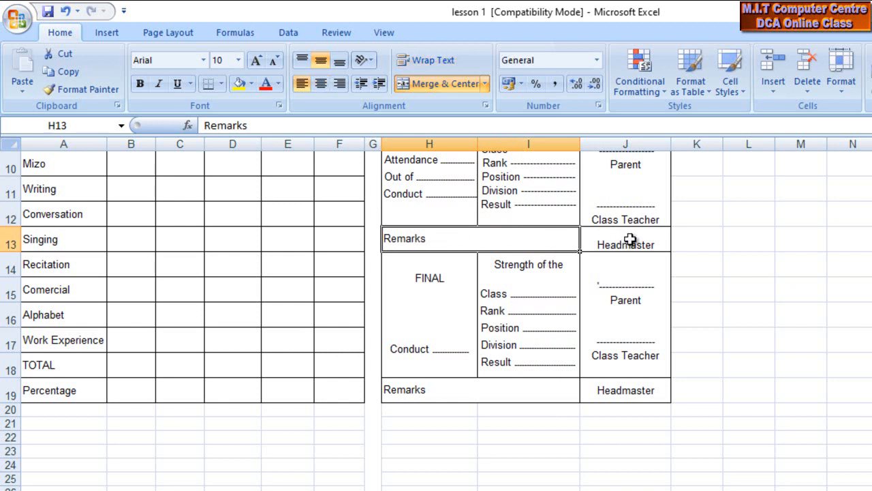
pyautogui.scroll(1, 630, 239)
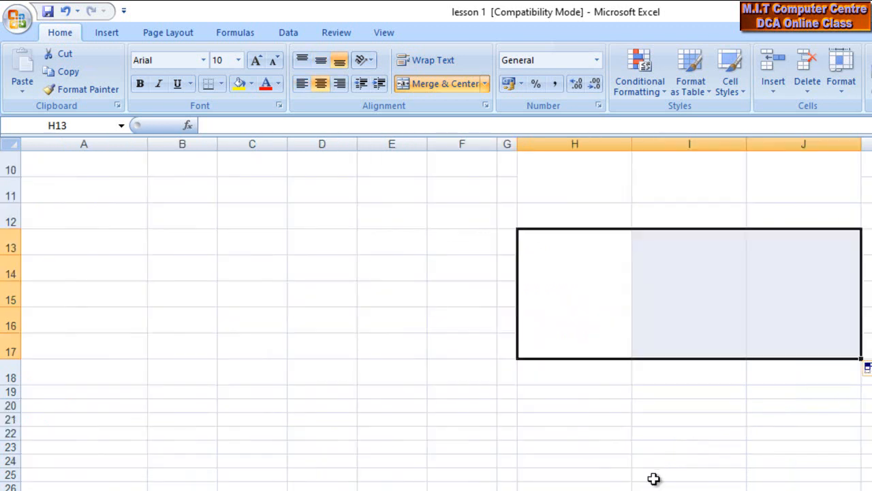
pyautogui.click(689, 460)
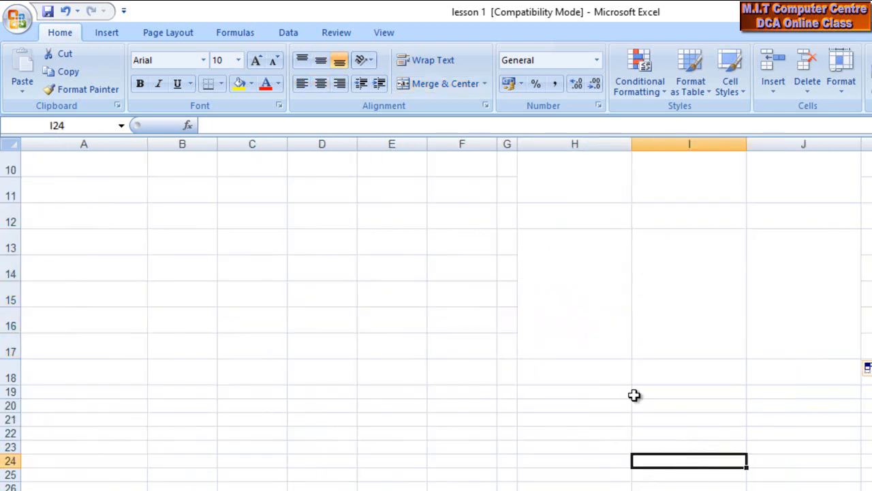
# Step: Merge and centre the cell pairs H18:I18, H12:I12 and H6:I6 to form the remarks rows beneath each term block
pyautogui.click(686, 374)
pyautogui.moveTo(652, 374); pyautogui.dragTo(582, 364)
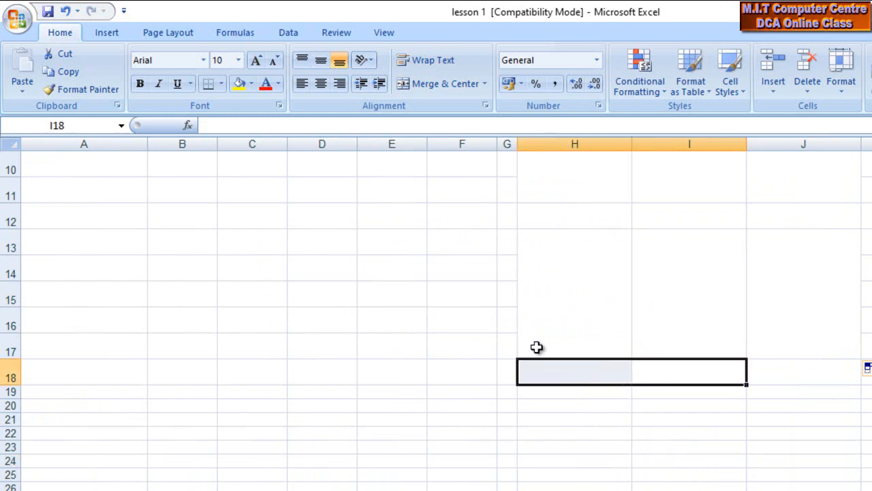
pyautogui.click(409, 83)
pyautogui.scroll(1, 698, 426)
pyautogui.moveTo(677, 300); pyautogui.dragTo(593, 295)
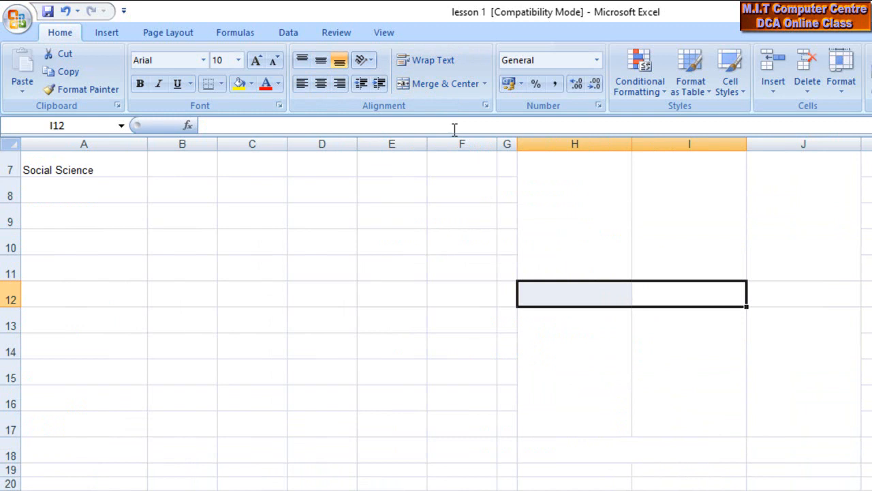
pyautogui.click(416, 86)
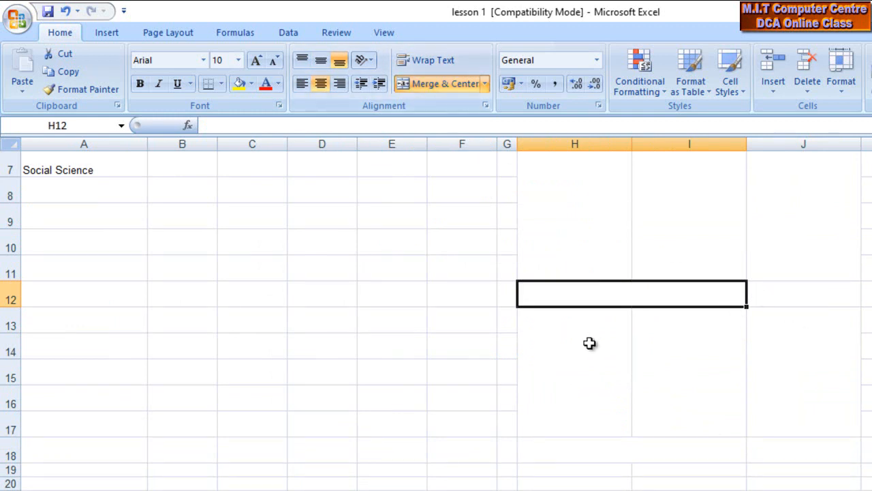
pyautogui.scroll(2, 588, 345)
pyautogui.moveTo(653, 302); pyautogui.dragTo(583, 302)
pyautogui.click(402, 86)
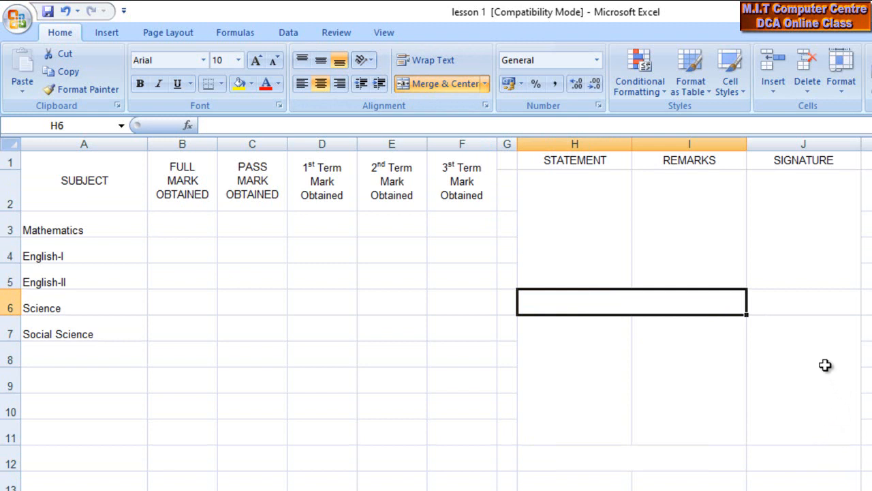
# Step: Compare the blocks with the bordered layout on Sheet1, and apply All Borders to H1:J18 on Sheet2
pyautogui.scroll(-2, 821, 369)
pyautogui.scroll(2, 814, 364)
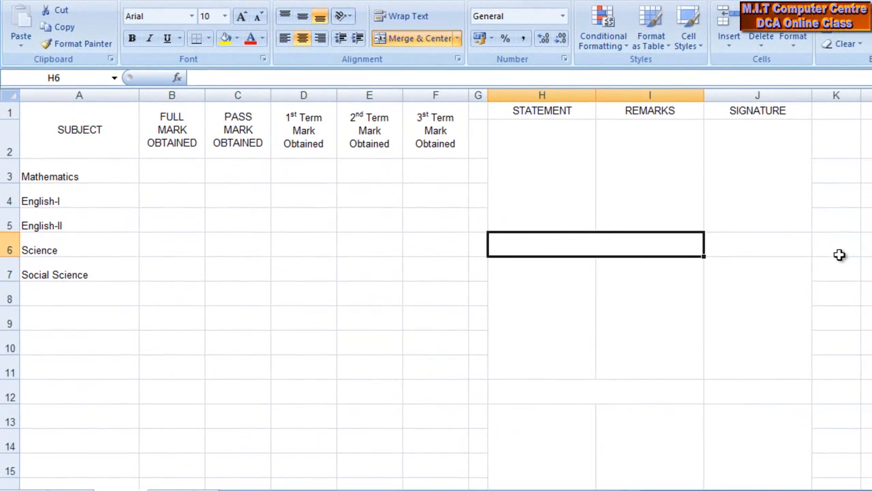
pyautogui.scroll(-1, 867, 310)
pyautogui.scroll(1, 840, 255)
pyautogui.scroll(-2, 840, 255)
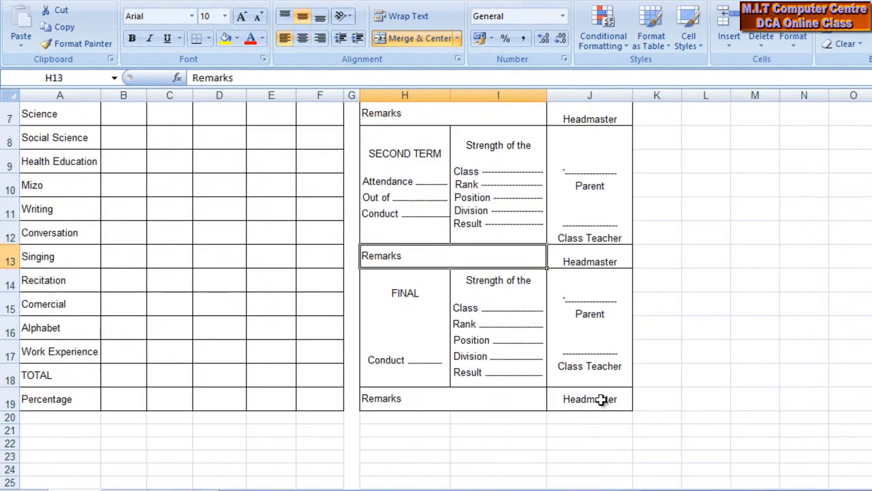
pyautogui.scroll(2, 549, 388)
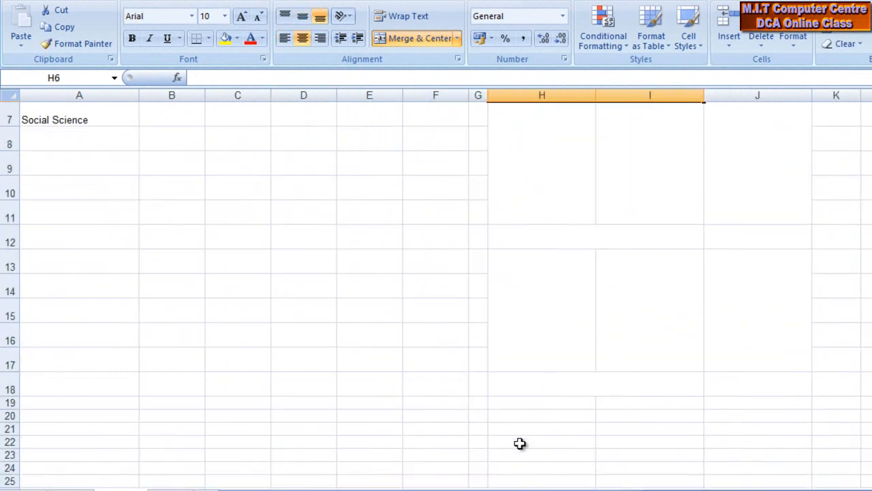
pyautogui.click(788, 385)
pyautogui.moveTo(787, 385); pyautogui.dragTo(553, 117)
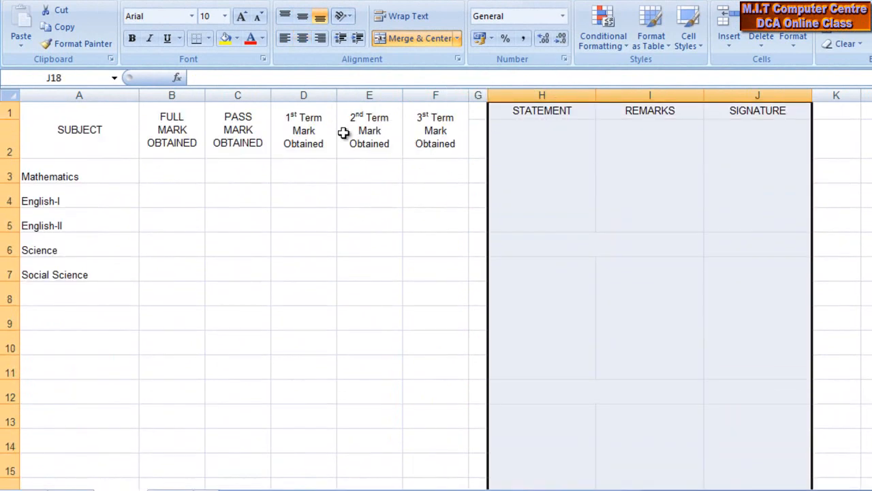
pyautogui.click(209, 39)
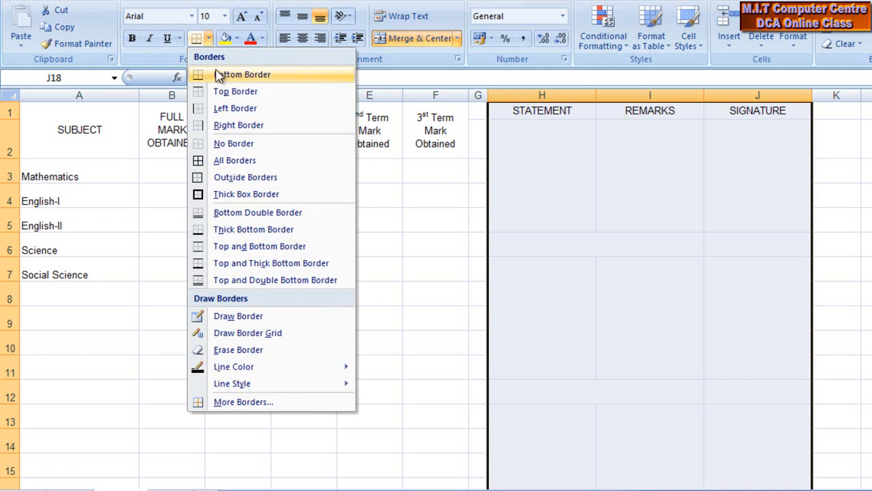
pyautogui.click(247, 161)
pyautogui.scroll(-3, 752, 334)
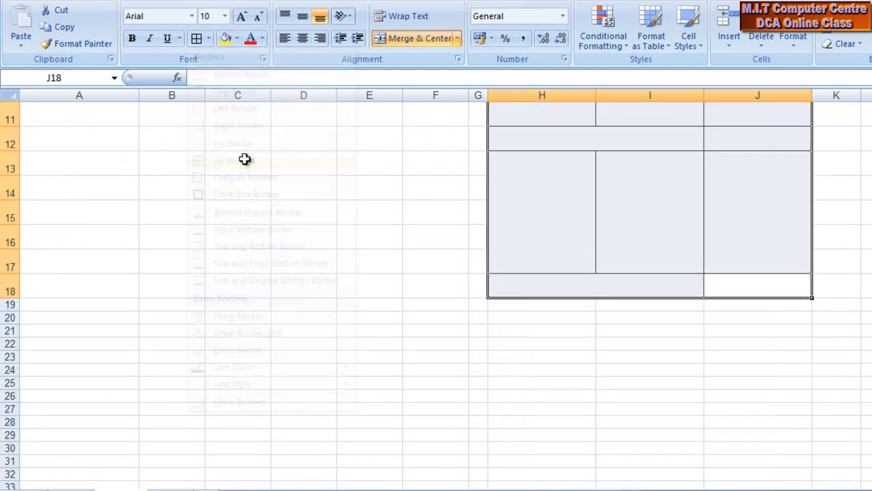
pyautogui.scroll(4, 763, 316)
# Step: Examine the bordered statement, remarks and signature blocks in H1:J18, checking each merged block and the rows between them
pyautogui.click(747, 216)
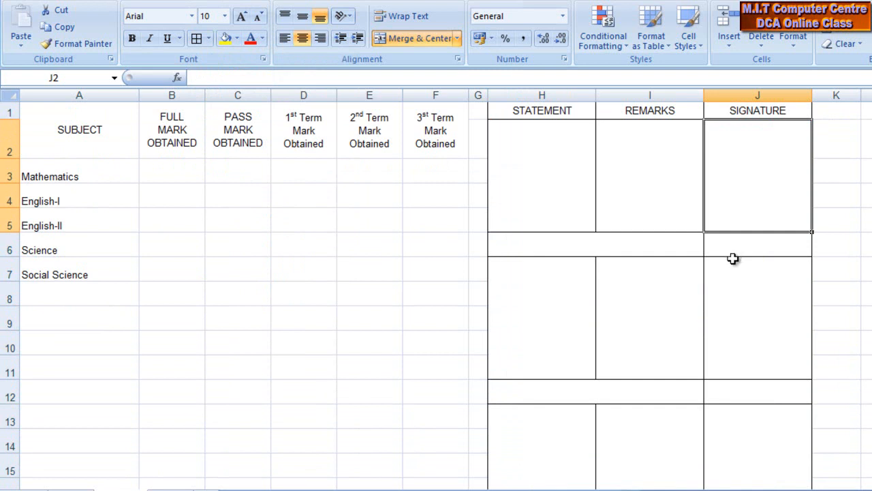
pyautogui.click(667, 249)
pyautogui.click(648, 190)
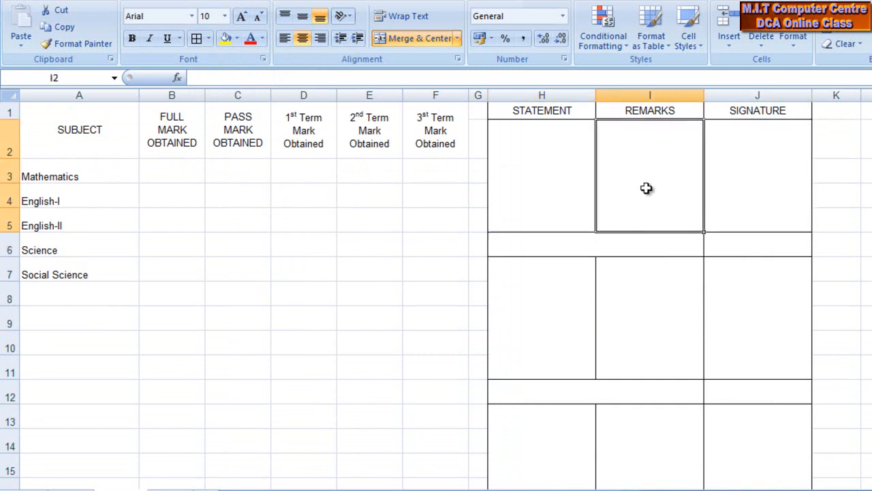
pyautogui.click(539, 176)
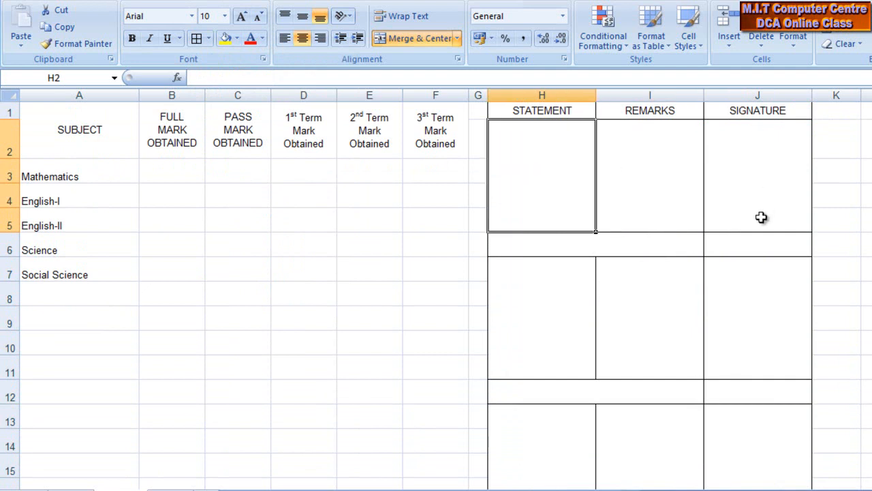
pyautogui.click(673, 320)
pyautogui.click(561, 312)
pyautogui.click(762, 307)
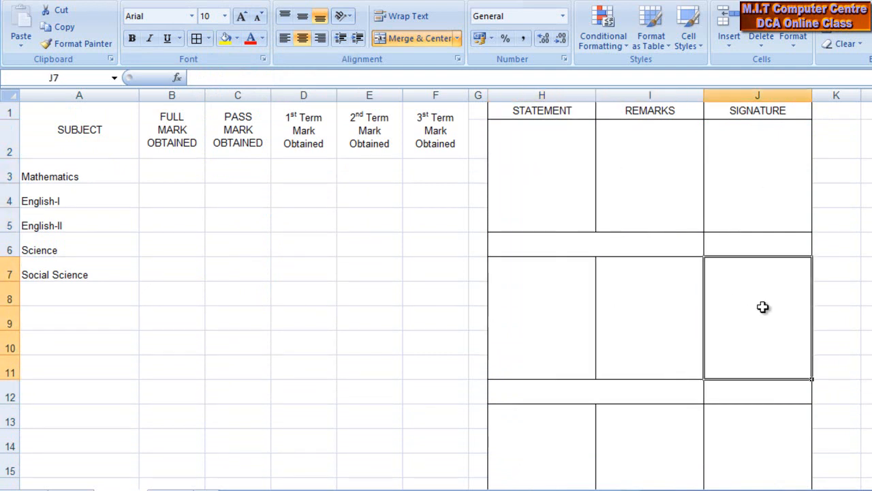
pyautogui.scroll(-2, 763, 308)
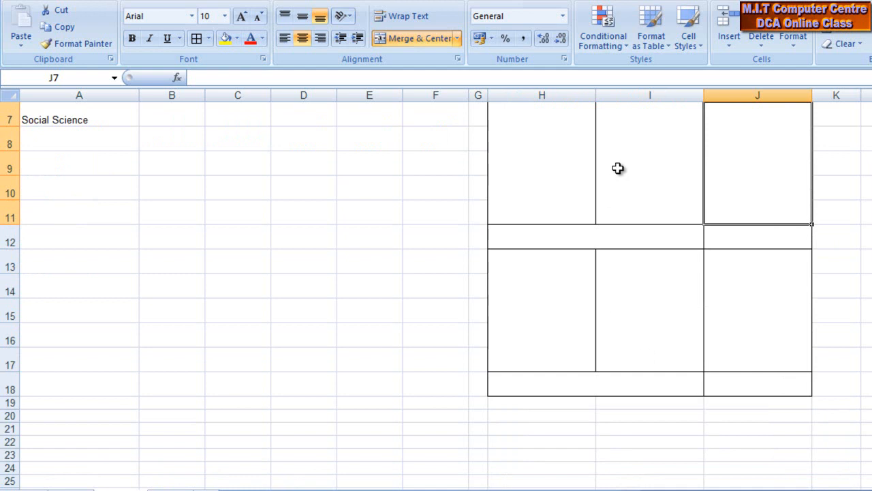
pyautogui.scroll(2, 618, 168)
pyautogui.scroll(-2, 621, 173)
# Step: Apply All Borders to the subject and marks table in A1:F18
pyautogui.click(402, 376)
pyautogui.moveTo(403, 377); pyautogui.dragTo(3, 44)
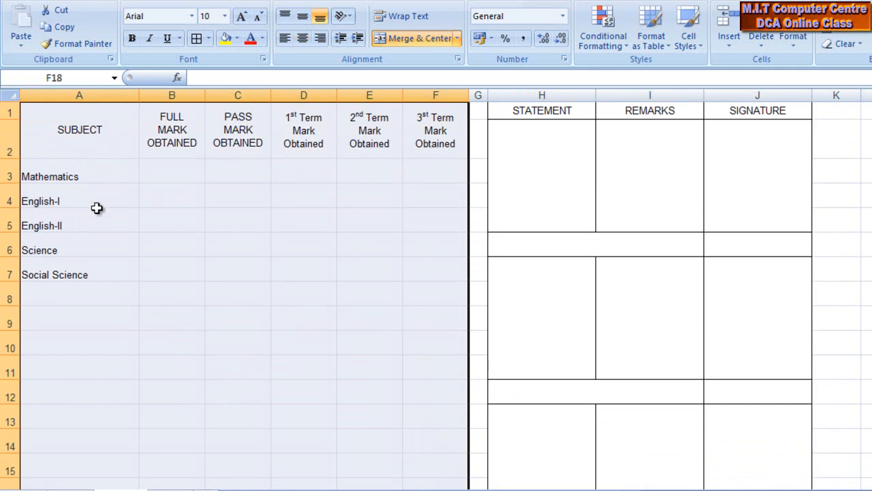
pyautogui.click(197, 41)
pyautogui.scroll(-3, 335, 356)
pyautogui.scroll(4, 393, 416)
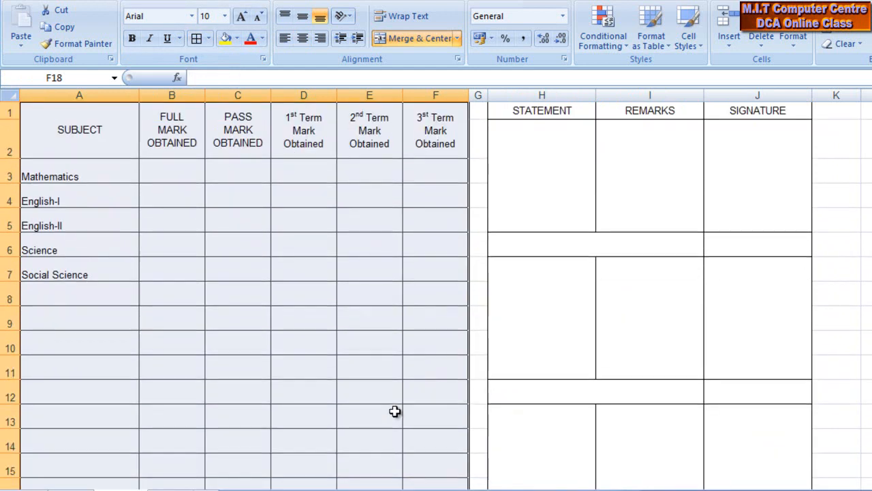
pyautogui.click(393, 365)
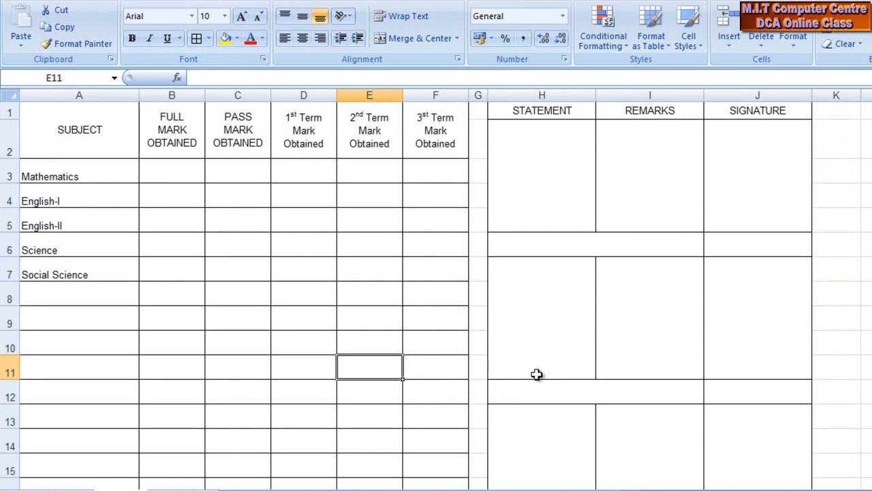
# Step: Check the borders and extent of the whole report card from A1 to J18, down to its last row
pyautogui.scroll(-2, 535, 356)
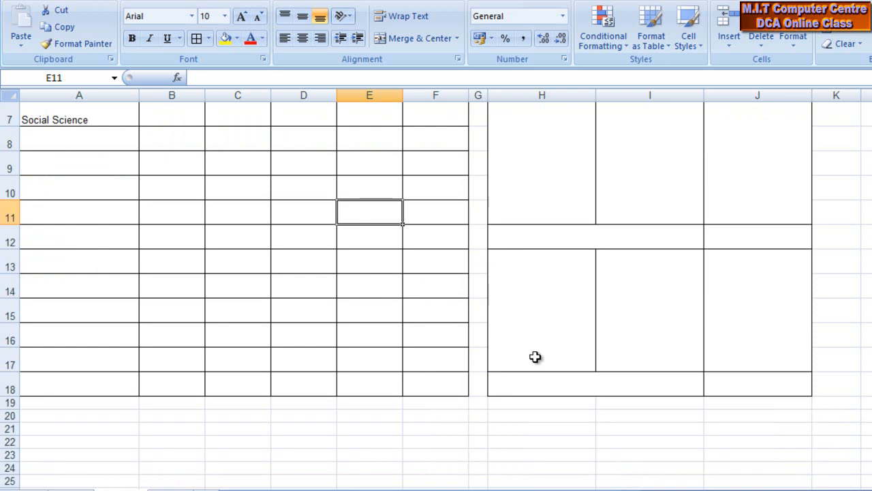
pyautogui.moveTo(777, 387); pyautogui.dragTo(4, 42)
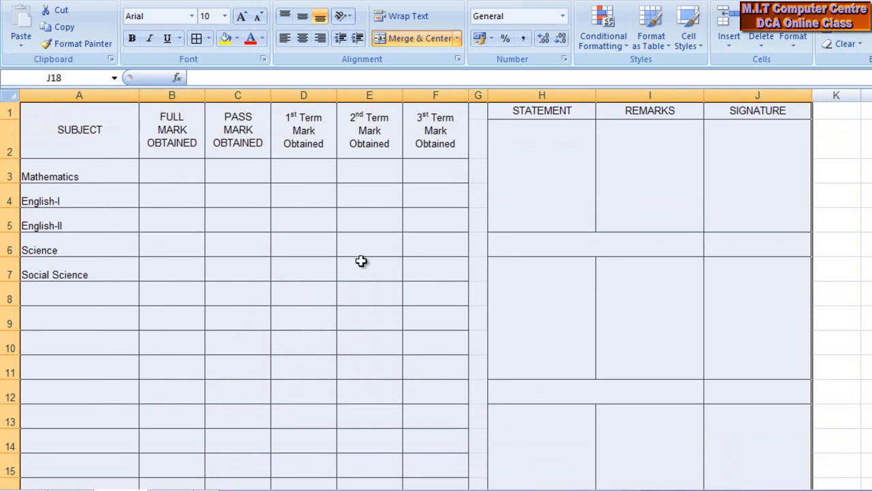
pyautogui.click(621, 194)
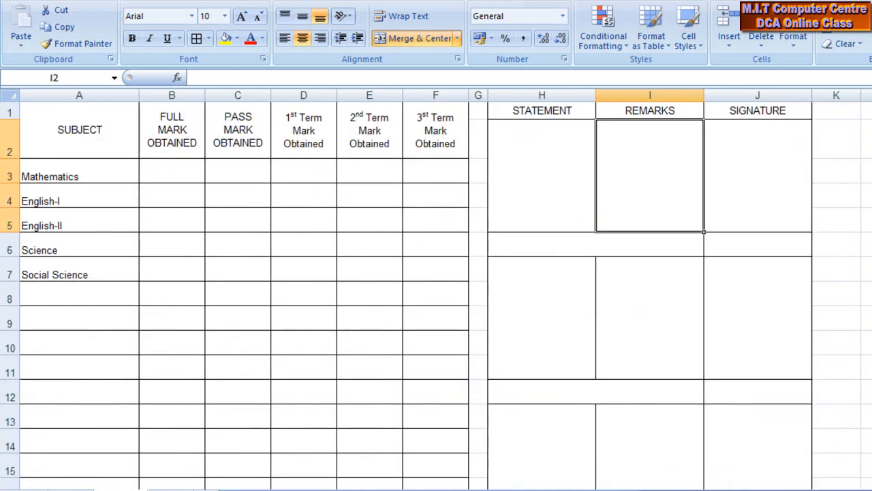
pyautogui.scroll(-3, 592, 445)
pyautogui.moveTo(749, 311); pyautogui.dragTo(136, 150)
pyautogui.click(386, 267)
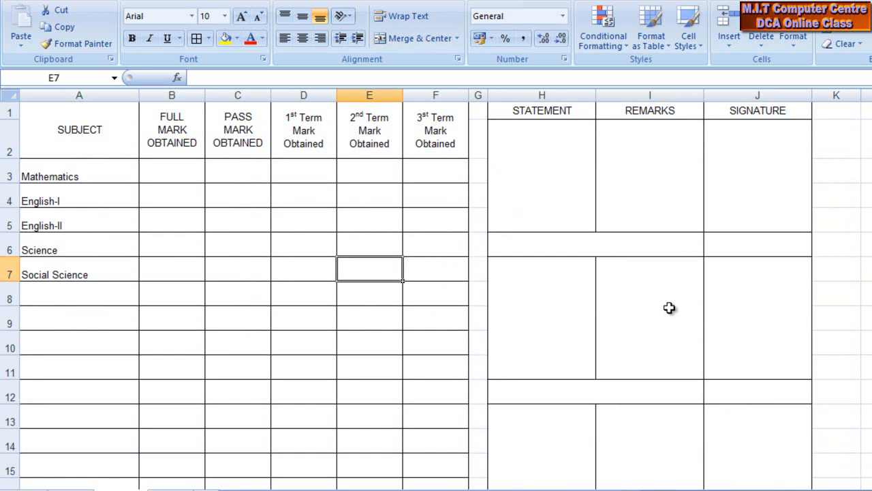
pyautogui.scroll(-4, 668, 305)
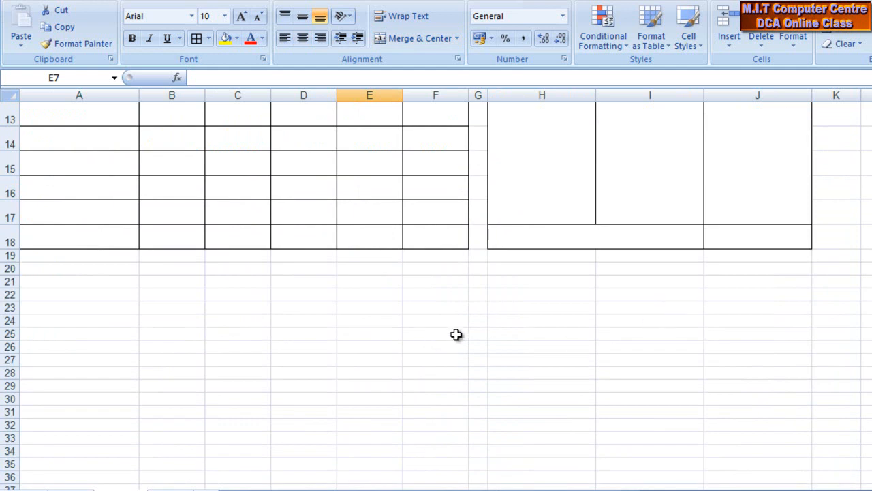
pyautogui.scroll(2, 456, 334)
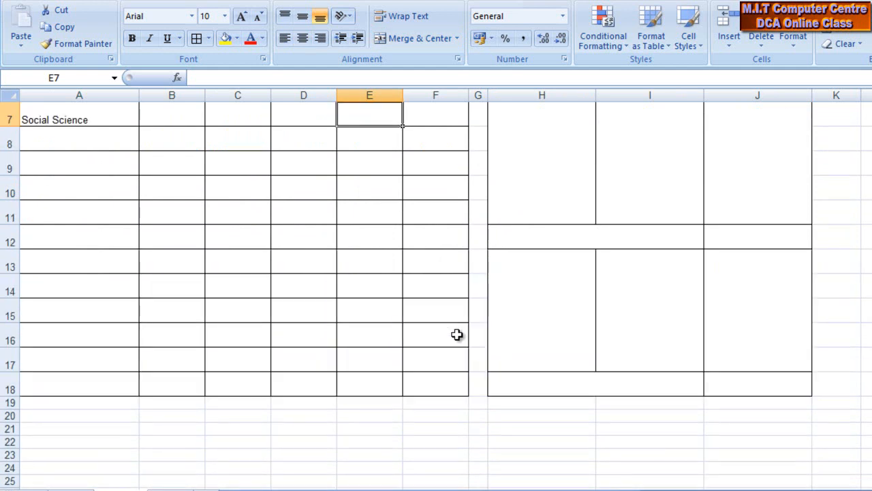
pyautogui.scroll(2, 457, 334)
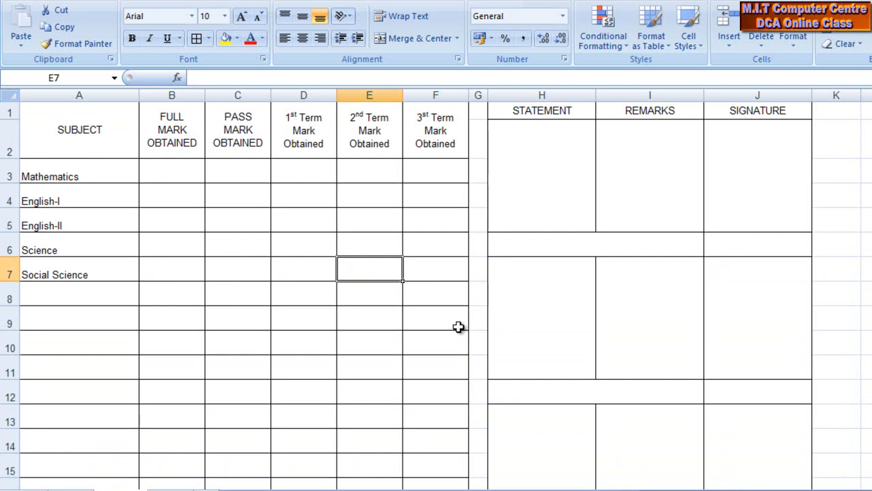
# Step: Check the first term statement block on Sheet1, and enter the heading FIRTS TERM in merged cell H2 on Sheet2
pyautogui.click(559, 183)
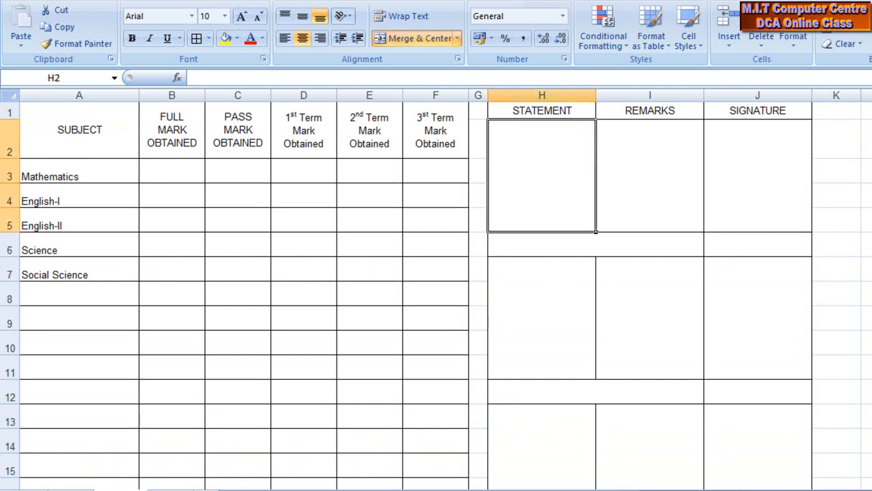
pyautogui.click(71, 489)
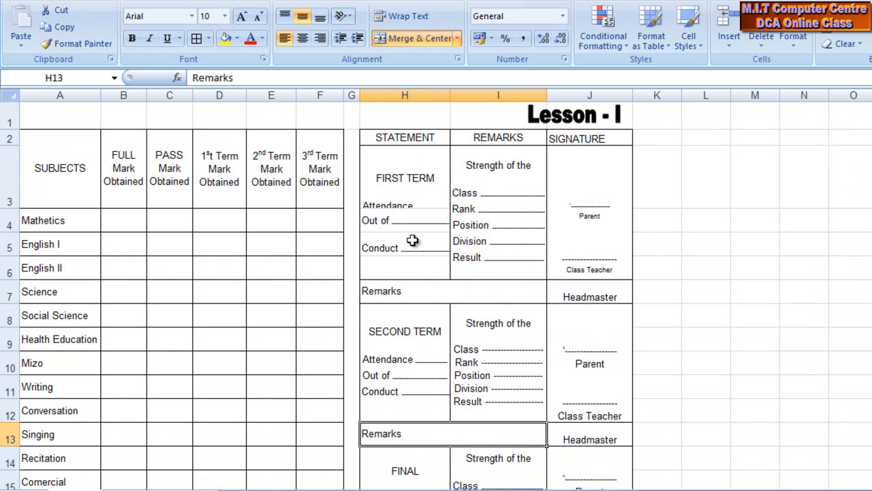
pyautogui.click(121, 489)
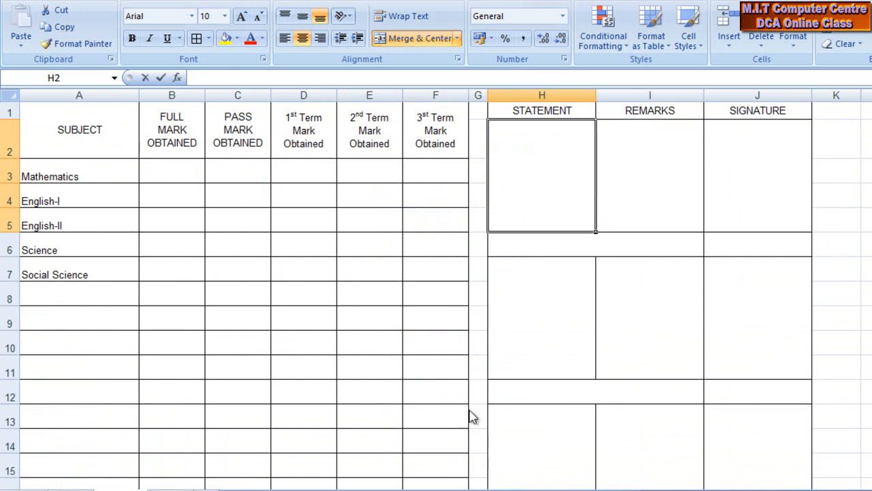
pyautogui.write('FIRTS')
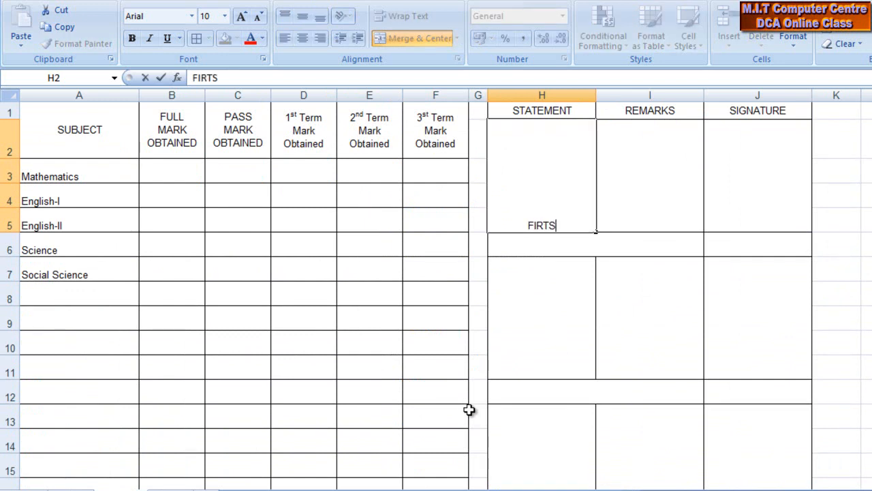
pyautogui.write(' TERM')
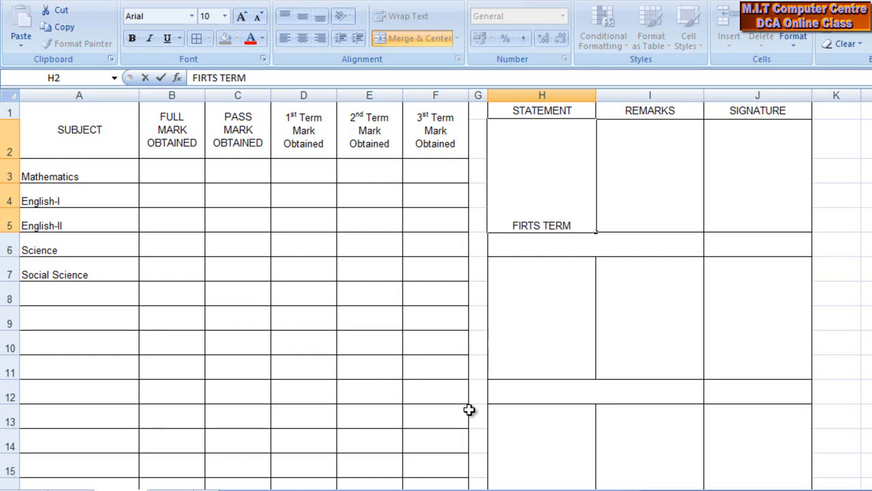
pyautogui.hotkey('alt', 'Return')
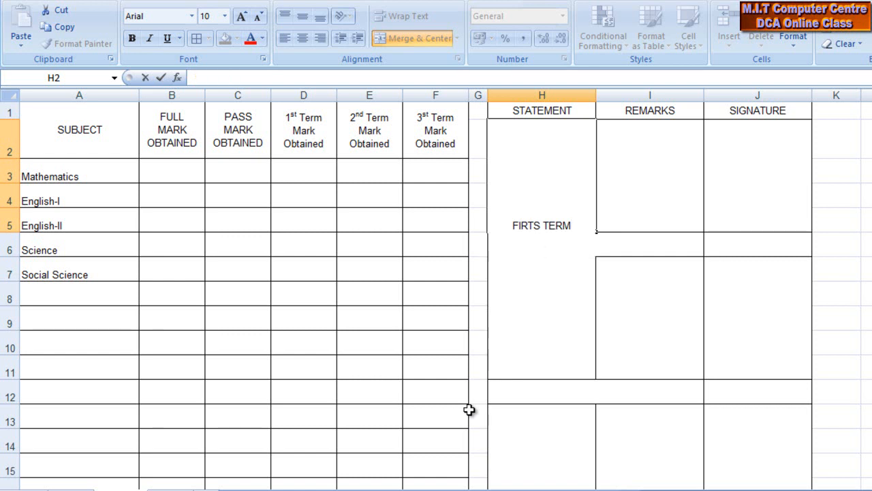
# Step: Add the lines Out of, Attendance and Conduct, each followed by an underscore blank, below the heading in H2, with an empty line above Conduct
pyautogui.write('Out of')
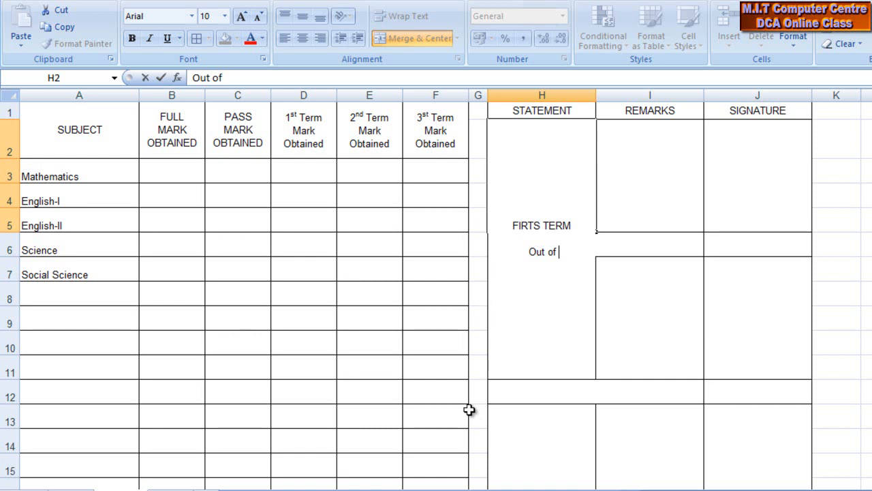
pyautogui.write('___________')
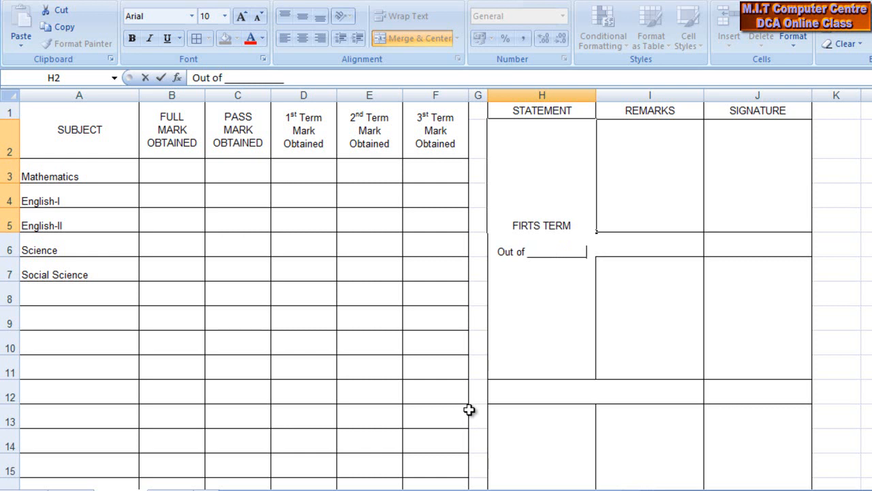
pyautogui.hotkey('alt', 'Return')
pyautogui.write('A')
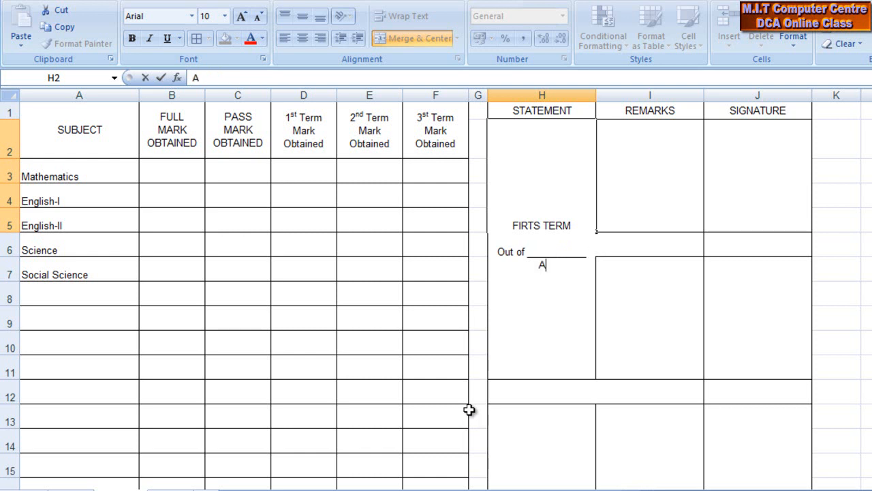
pyautogui.write('ttendanc')
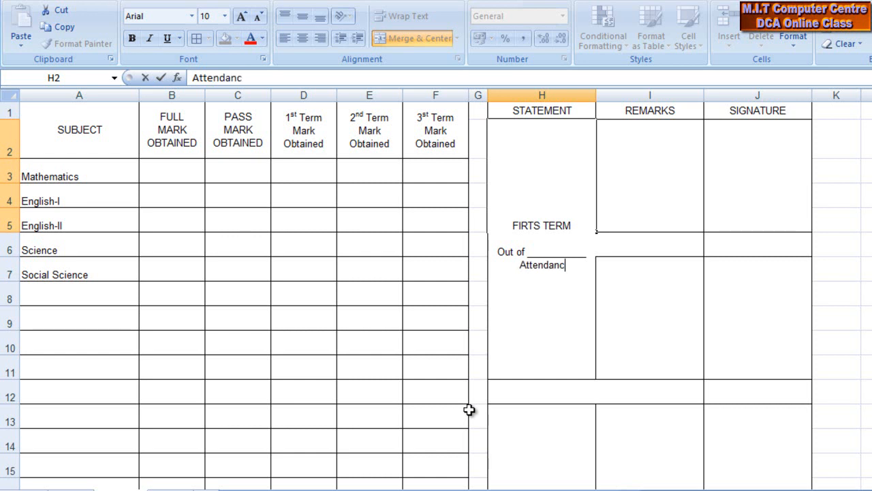
pyautogui.write('e_______')
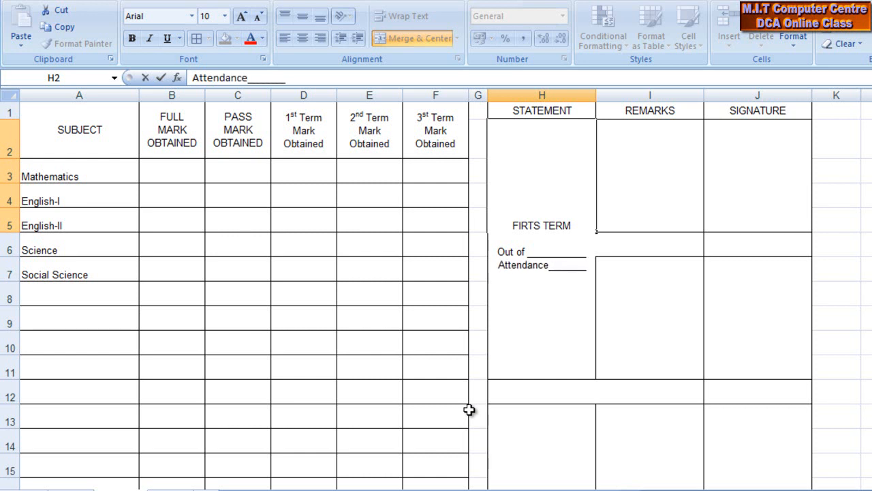
pyautogui.hotkey('alt', 'Return')
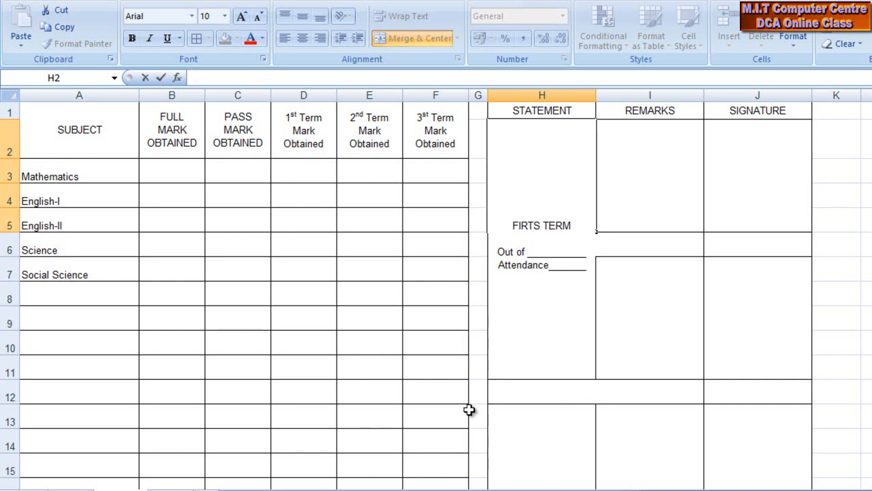
pyautogui.write('Cond')
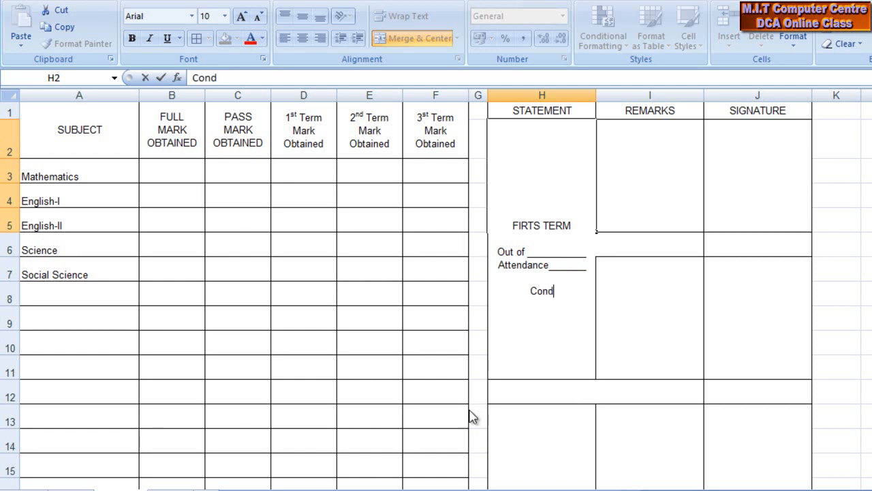
pyautogui.write('uct________')
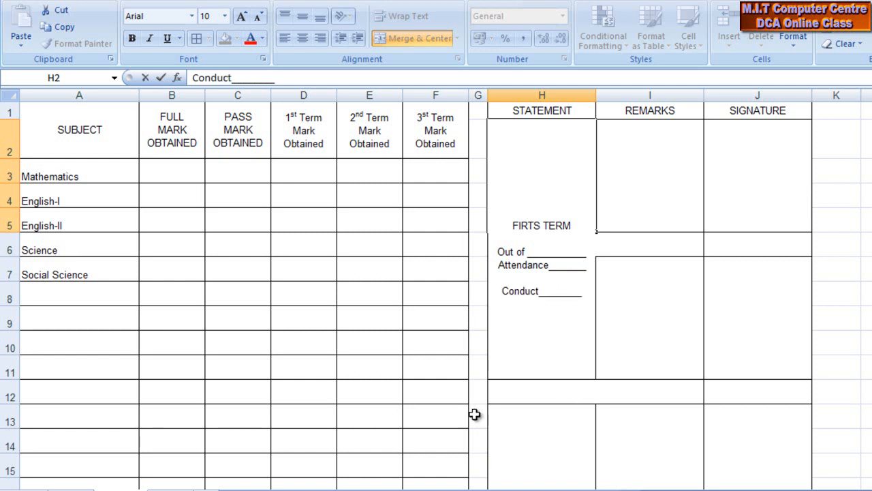
pyautogui.click(867, 293)
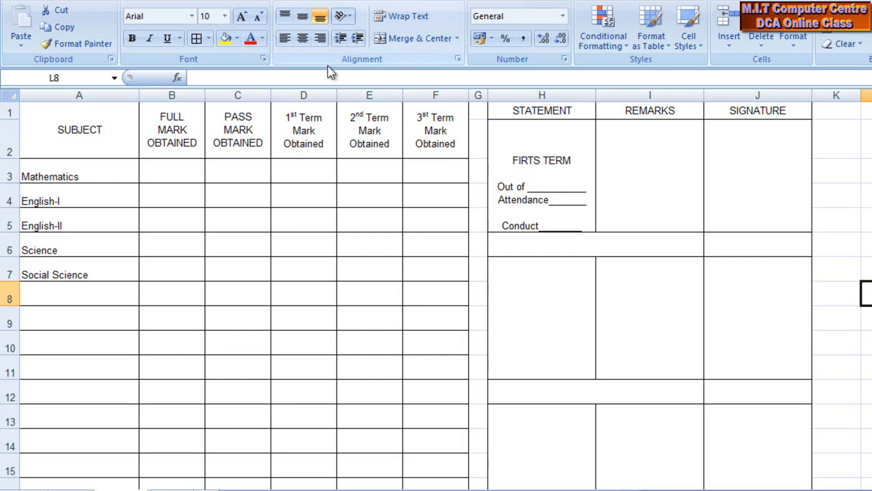
# Step: Align the first term statement text in merged cell H2 to the vertical middle and to the left
pyautogui.click(304, 18)
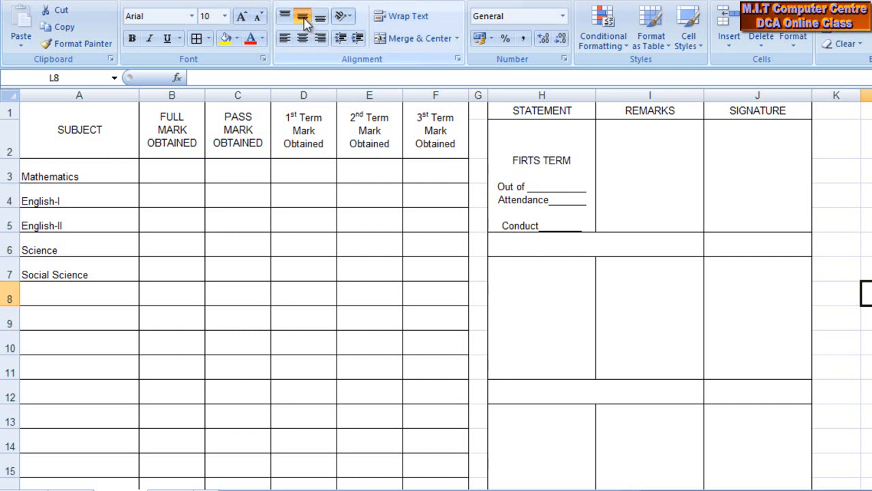
pyautogui.click(539, 186)
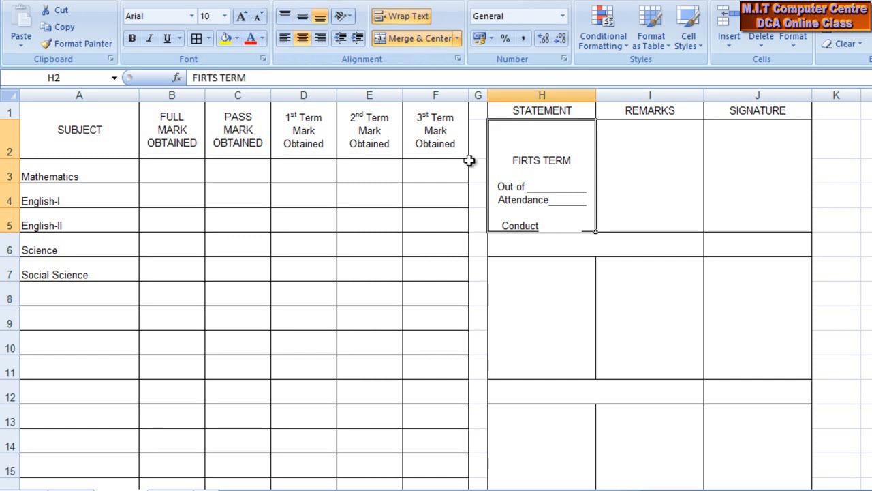
pyautogui.click(302, 18)
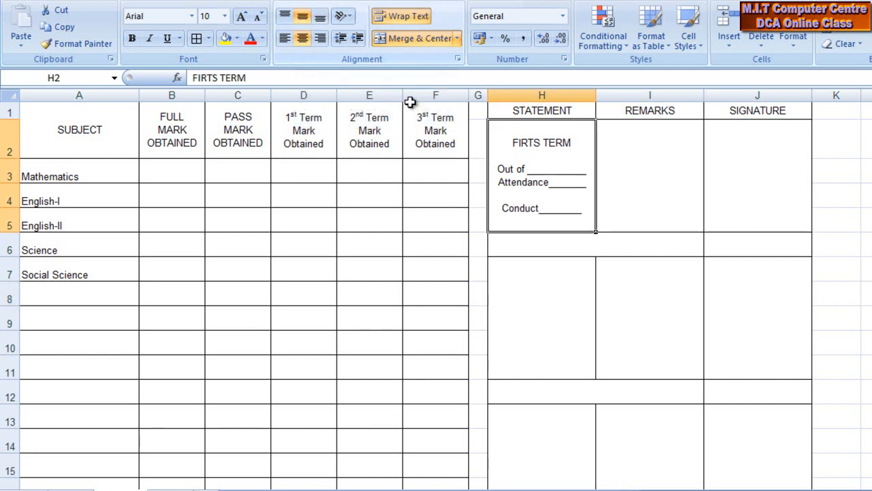
pyautogui.click(285, 38)
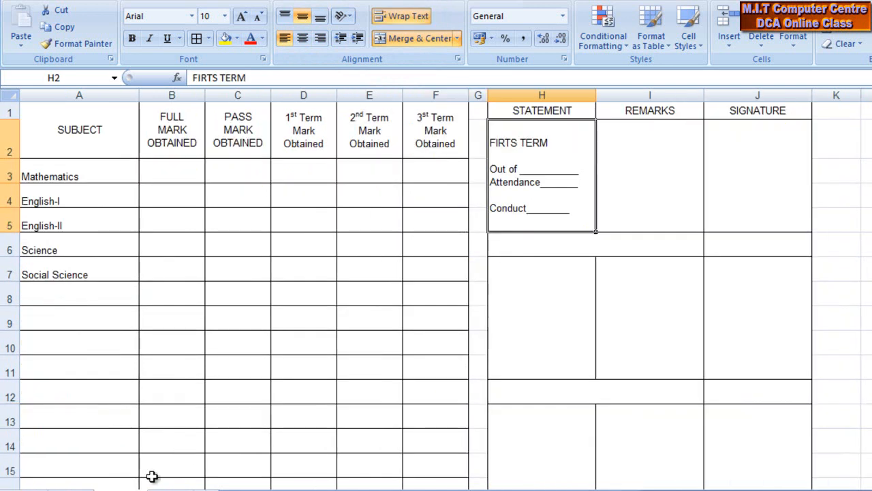
# Step: Indent the FIRTS TERM heading in H2 with leading spaces so it sits roughly centred above the left-aligned lines
pyautogui.doubleClick(553, 140)
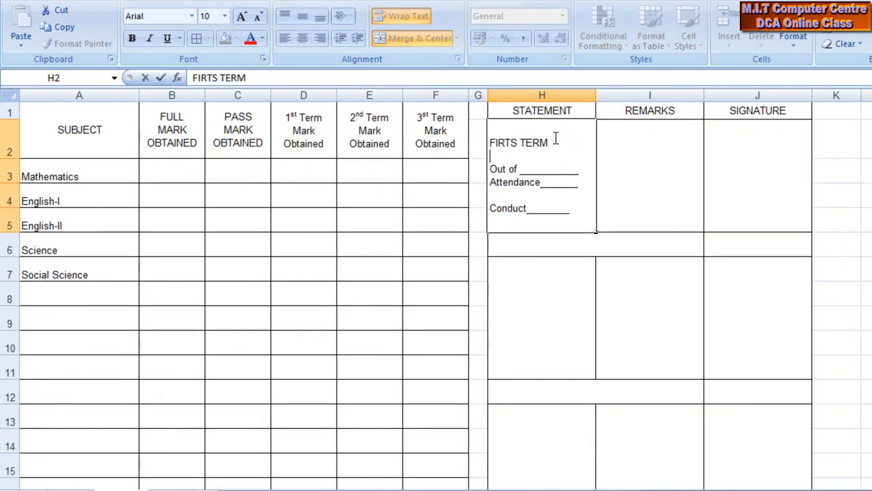
pyautogui.moveTo(553, 140); pyautogui.dragTo(491, 142)
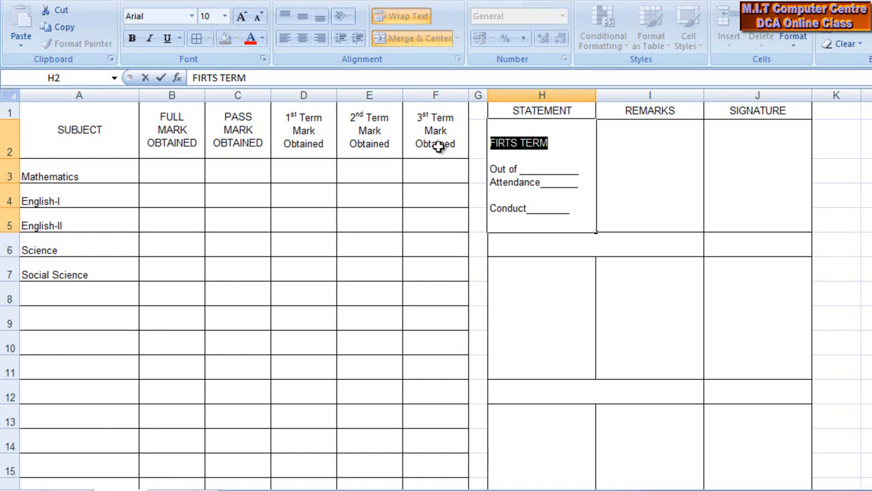
pyautogui.click(547, 158)
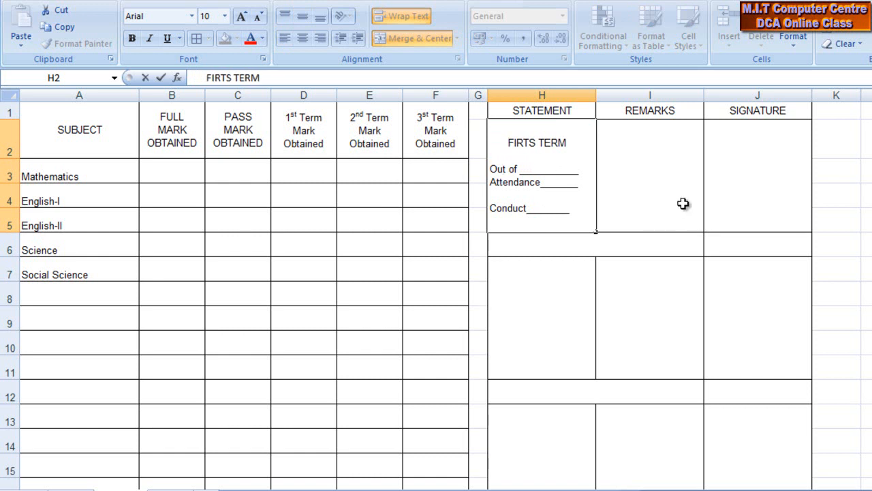
pyautogui.click(661, 165)
pyautogui.click(742, 173)
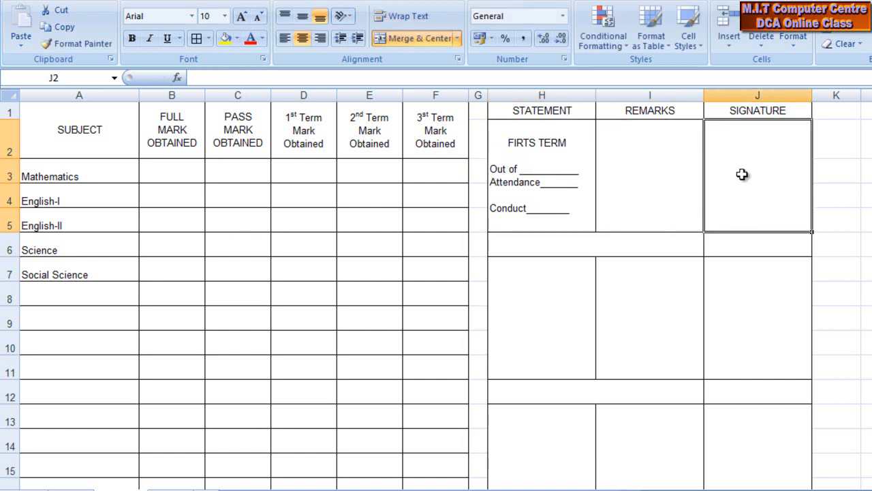
pyautogui.click(746, 251)
pyautogui.click(571, 248)
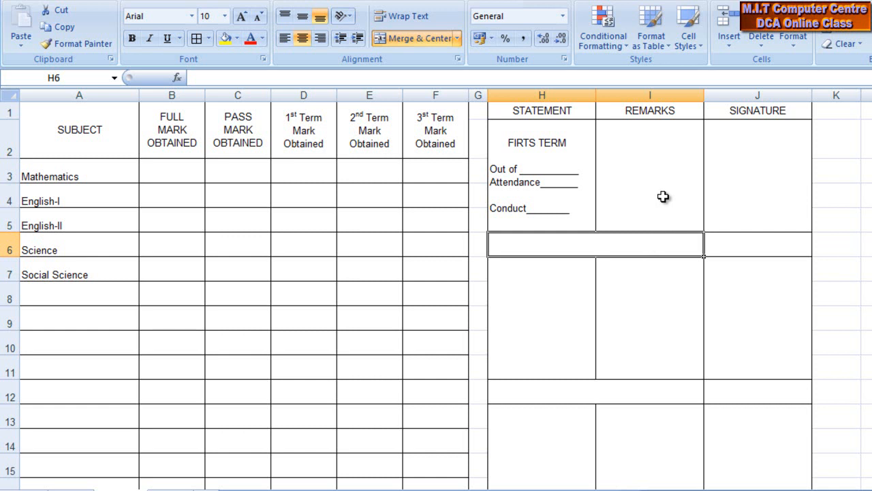
pyautogui.scroll(-2, 664, 182)
pyautogui.scroll(2, 664, 182)
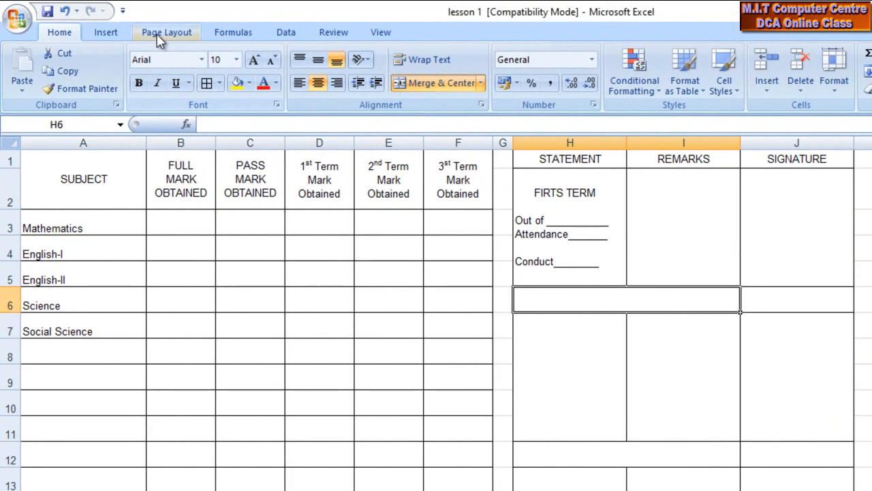
# Step: Set the sheet's paper size to A4 and its orientation to Landscape
pyautogui.click(161, 36)
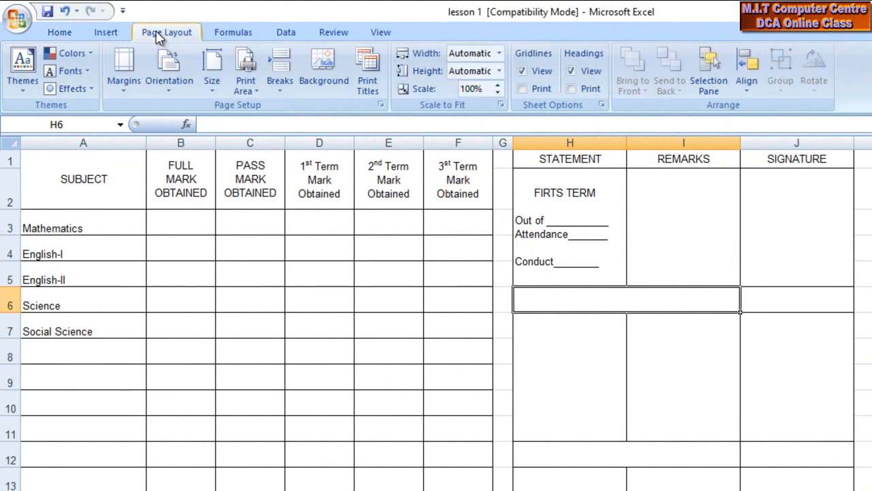
pyautogui.click(212, 87)
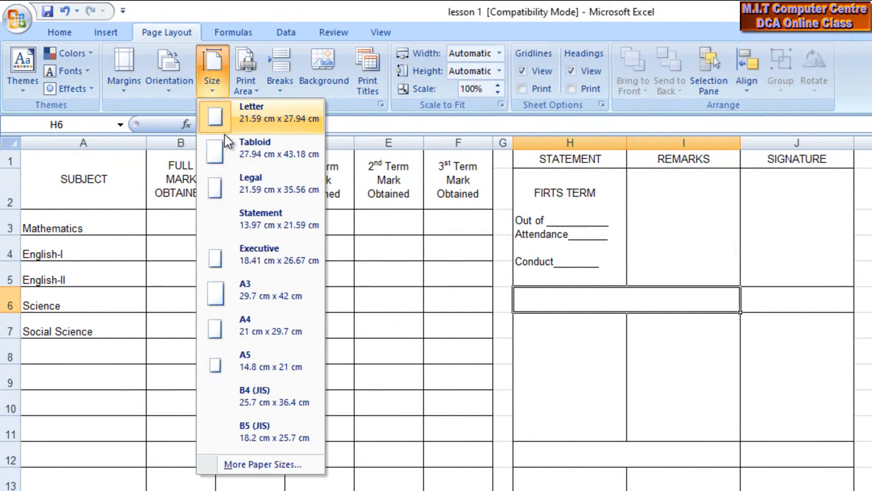
pyautogui.click(271, 329)
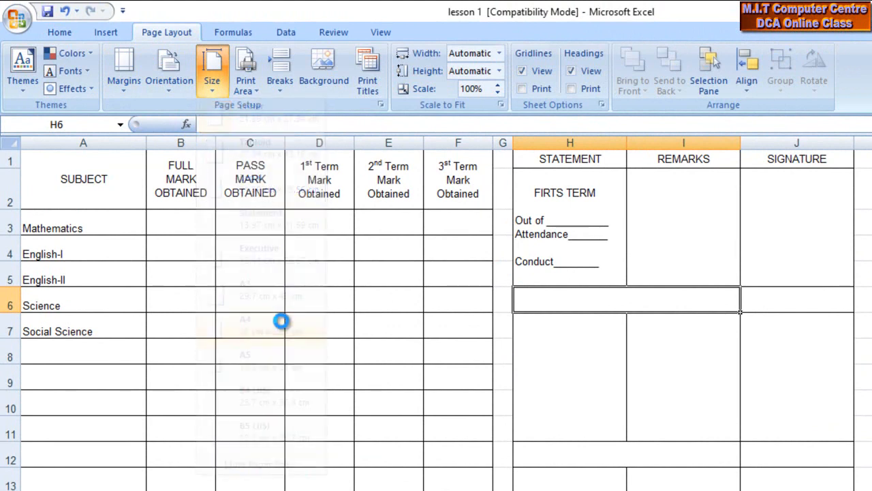
pyautogui.click(170, 88)
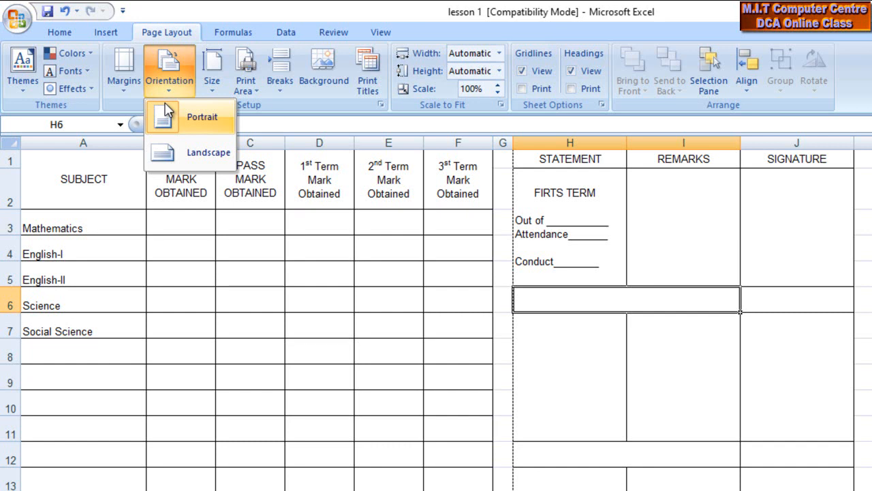
pyautogui.click(210, 150)
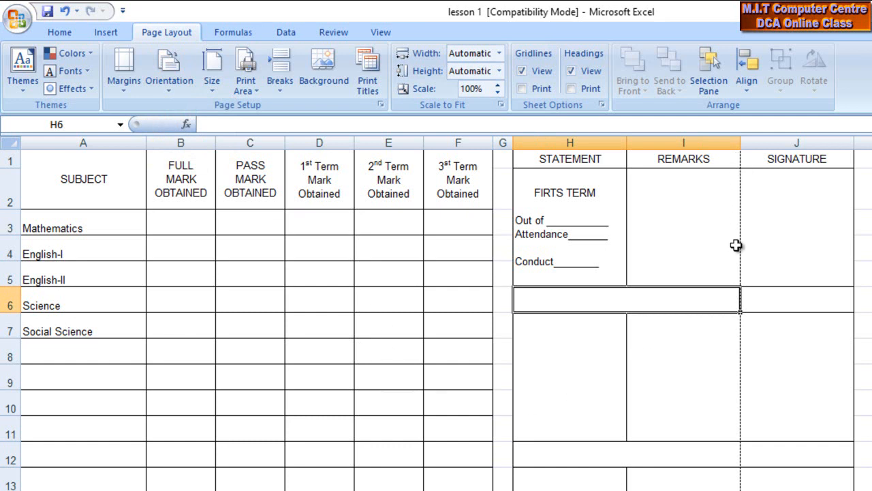
# Step: Check where the page breaks cut the report card, and apply the Narrow margins preset
pyautogui.scroll(-5, 735, 248)
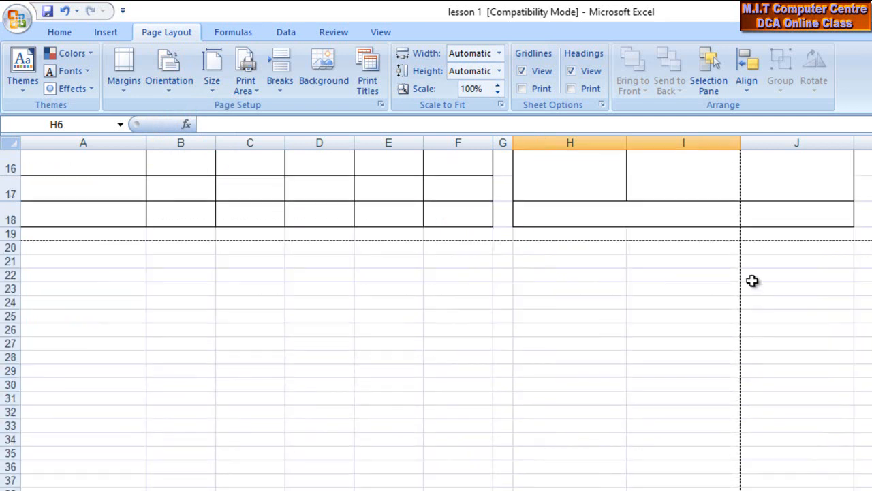
pyautogui.scroll(1, 735, 260)
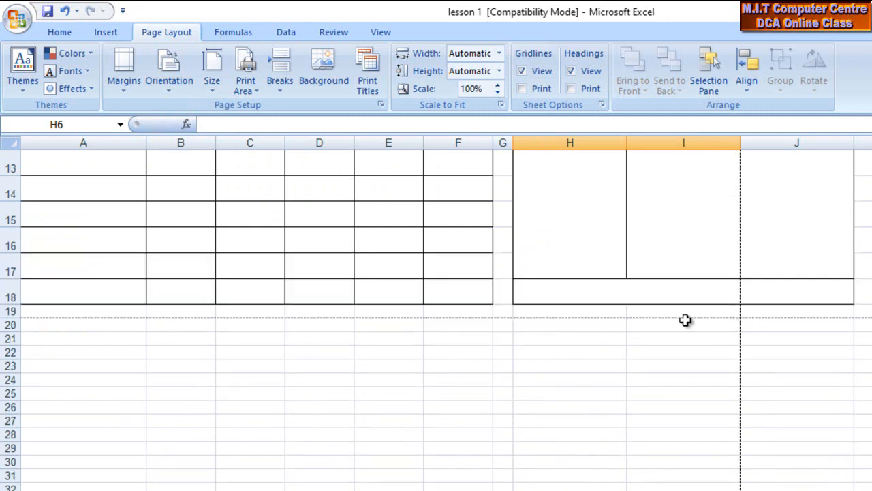
pyautogui.scroll(4, 740, 312)
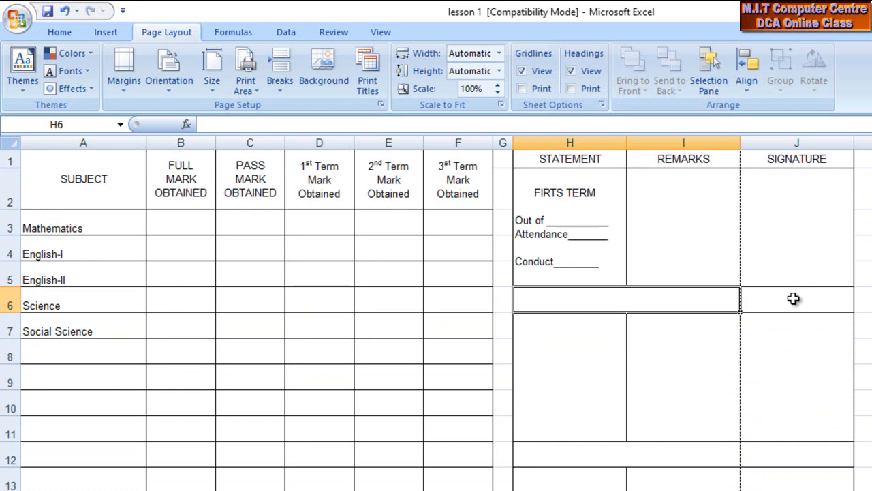
pyautogui.click(126, 87)
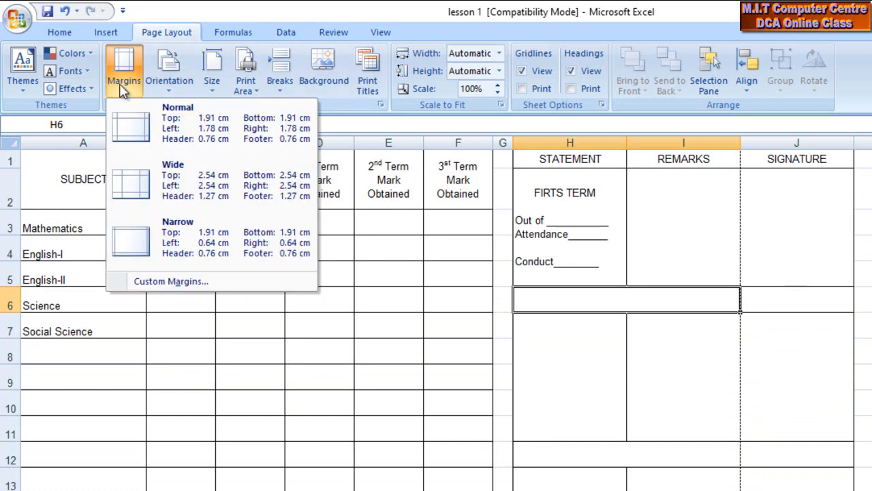
pyautogui.click(215, 232)
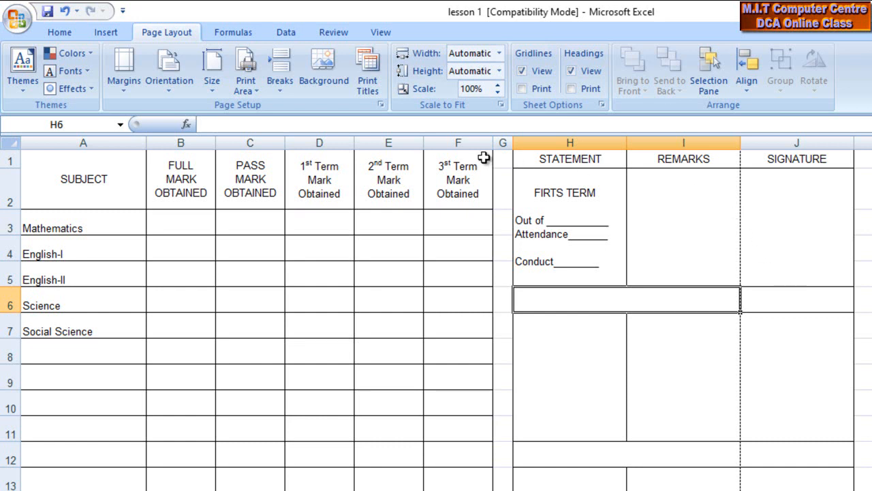
# Step: Slightly narrow columns F, H and I so that the SIGNATURE column fits inside the page break
pyautogui.moveTo(492, 143); pyautogui.dragTo(490, 143)
pyautogui.moveTo(623, 143); pyautogui.dragTo(620, 147)
pyautogui.moveTo(736, 140); pyautogui.dragTo(727, 140)
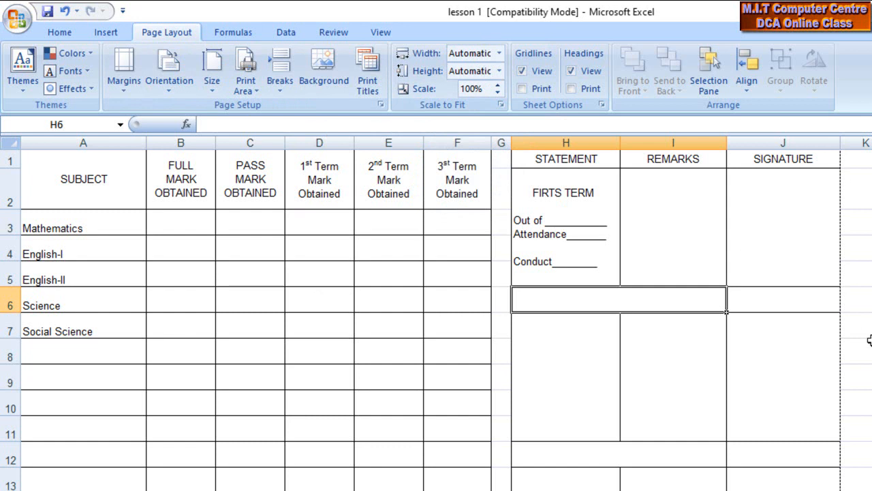
pyautogui.scroll(-3, 864, 341)
pyautogui.scroll(3, 861, 344)
# Step: Preview the report card's printout and centre it horizontally on the page, leaving vertical centring off
pyautogui.click(18, 22)
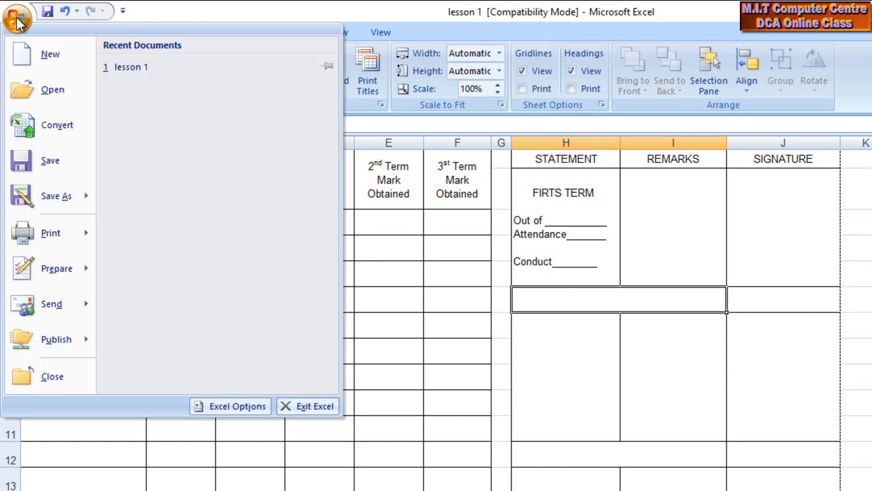
pyautogui.moveTo(55, 232)
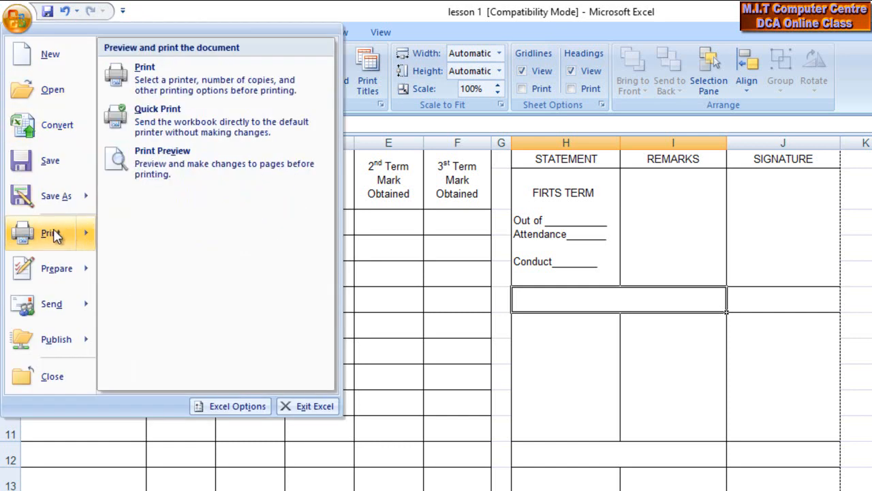
pyautogui.click(164, 167)
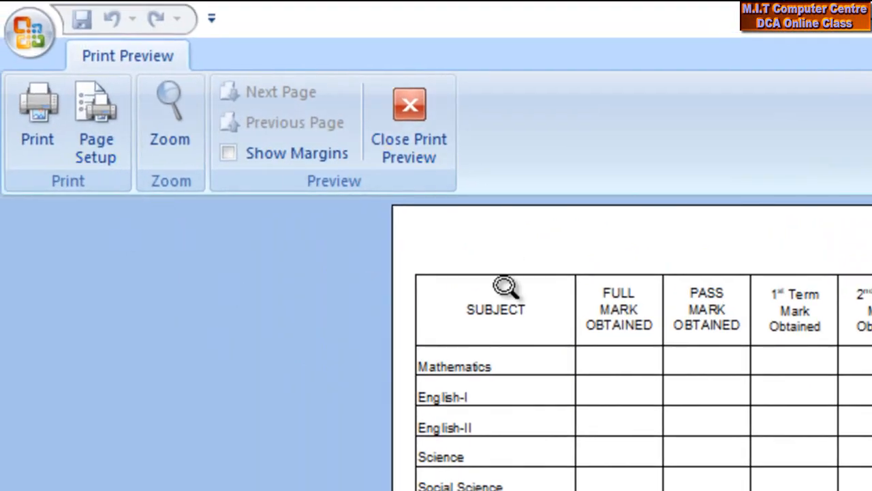
pyautogui.click(100, 147)
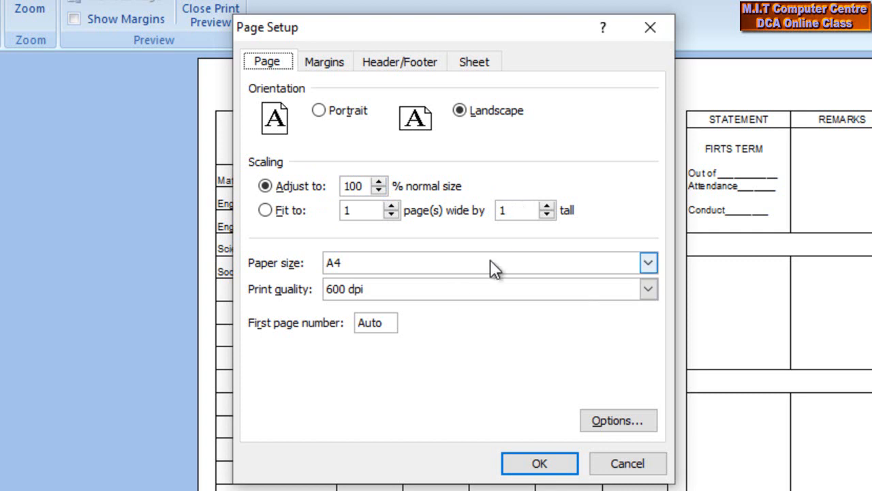
pyautogui.click(329, 68)
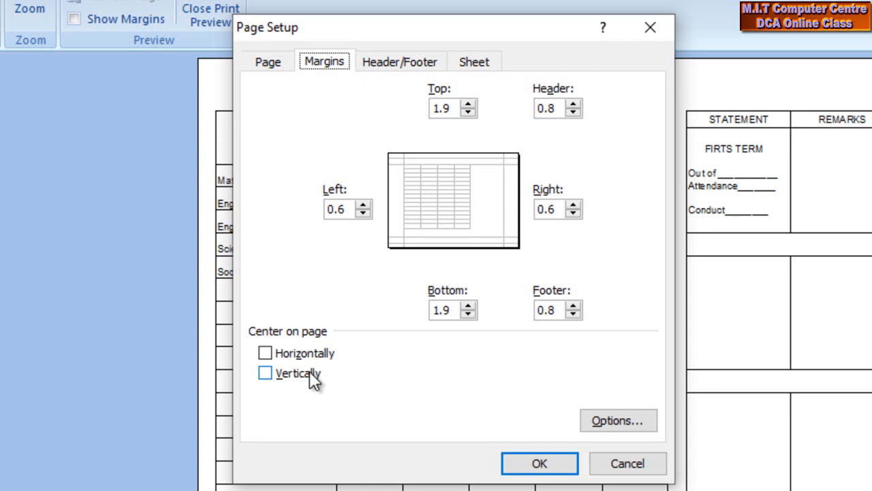
pyautogui.click(275, 353)
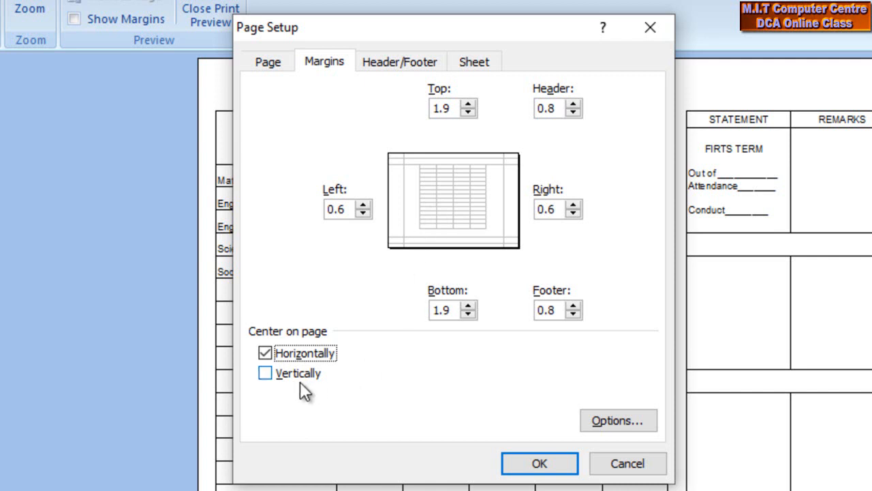
pyautogui.click(266, 375)
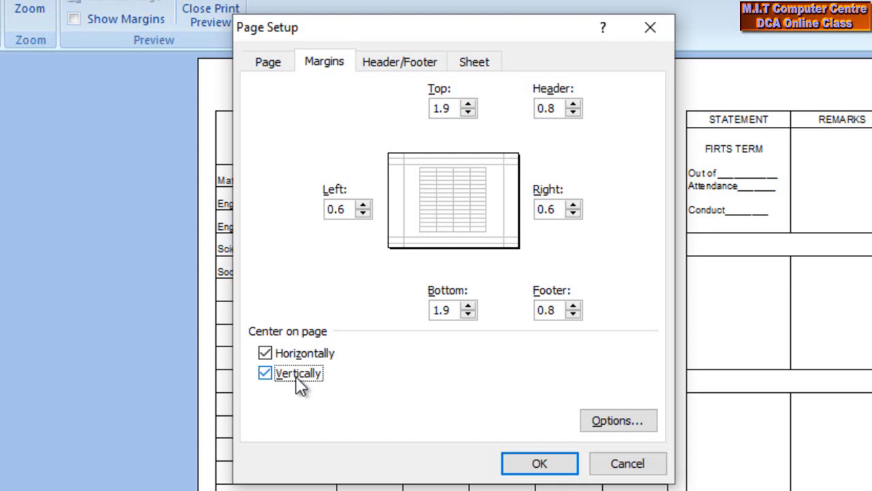
pyautogui.click(266, 374)
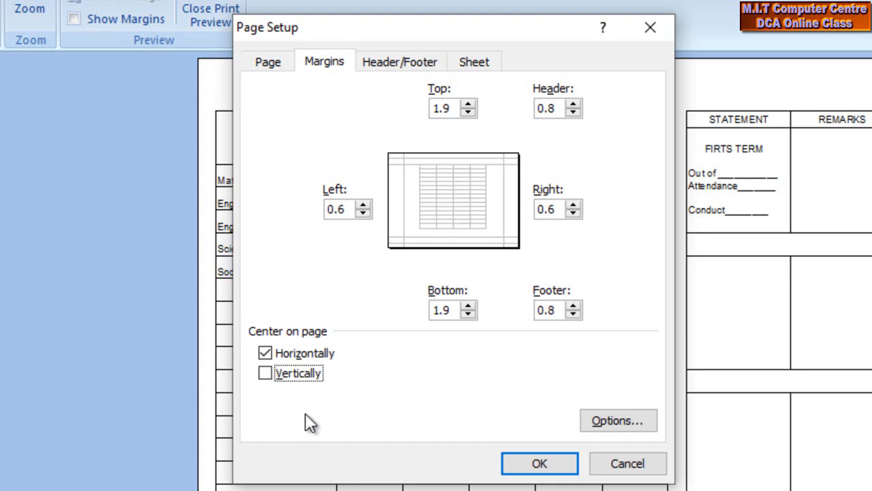
pyautogui.click(548, 464)
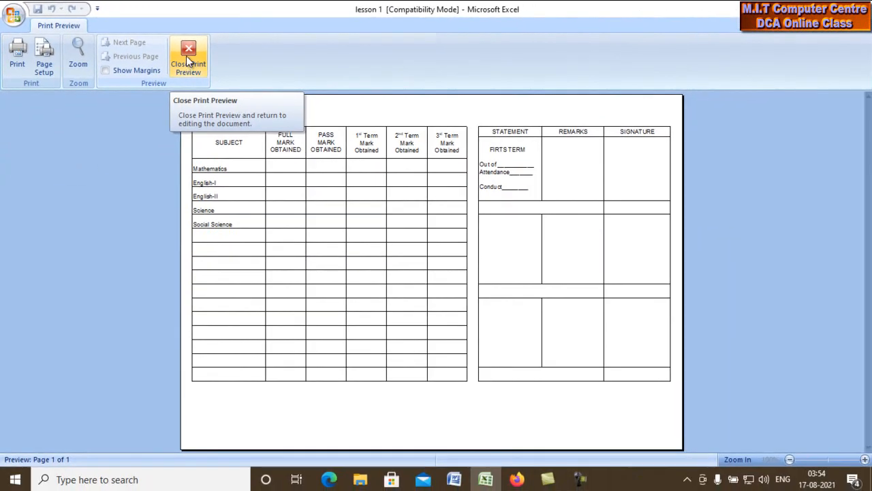
pyautogui.click(188, 62)
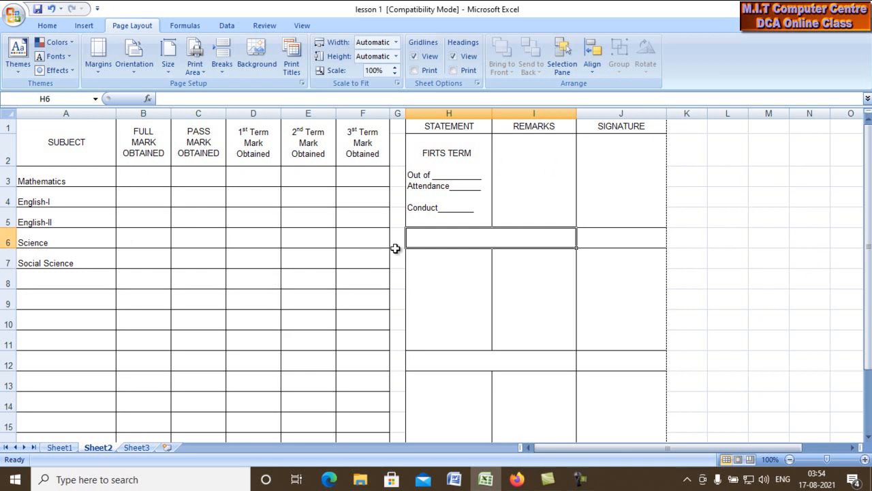
# Step: Examine how the page breaks divide the whole sheet and review the page order option in the Page Setup sheet settings
pyautogui.scroll(-4, 742, 207)
pyautogui.scroll(-3, 741, 207)
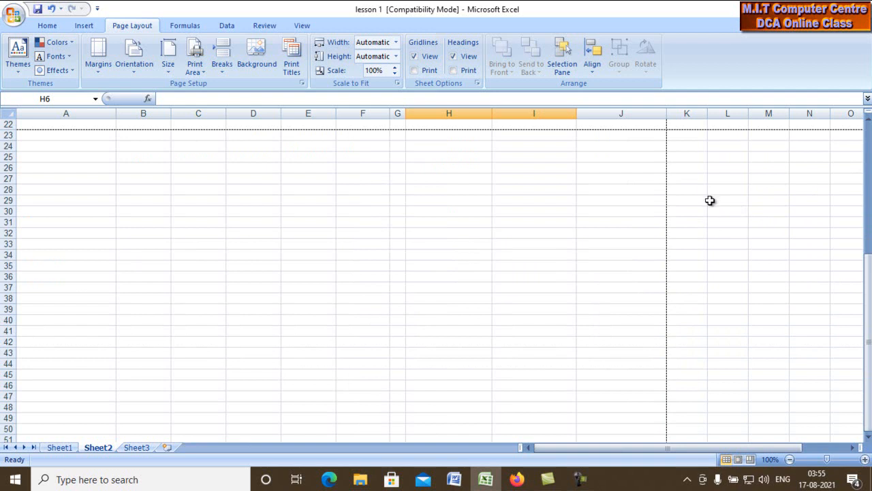
pyautogui.scroll(7, 711, 199)
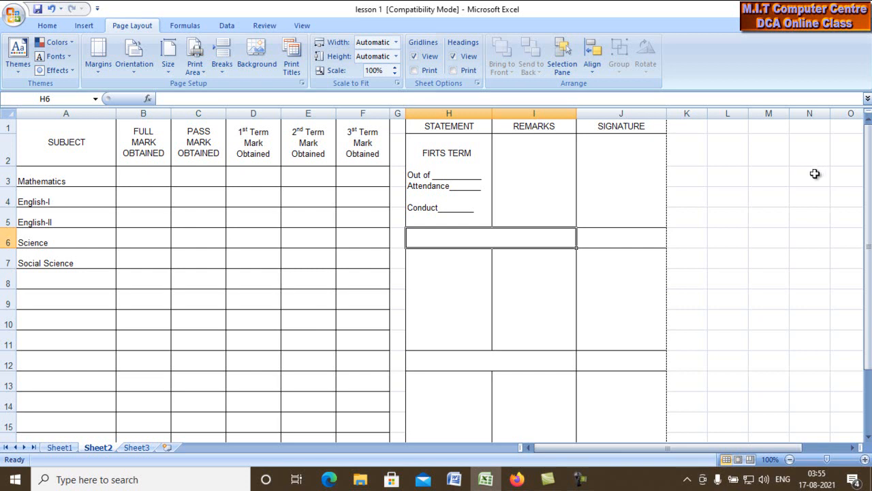
pyautogui.scroll(-1, 790, 187)
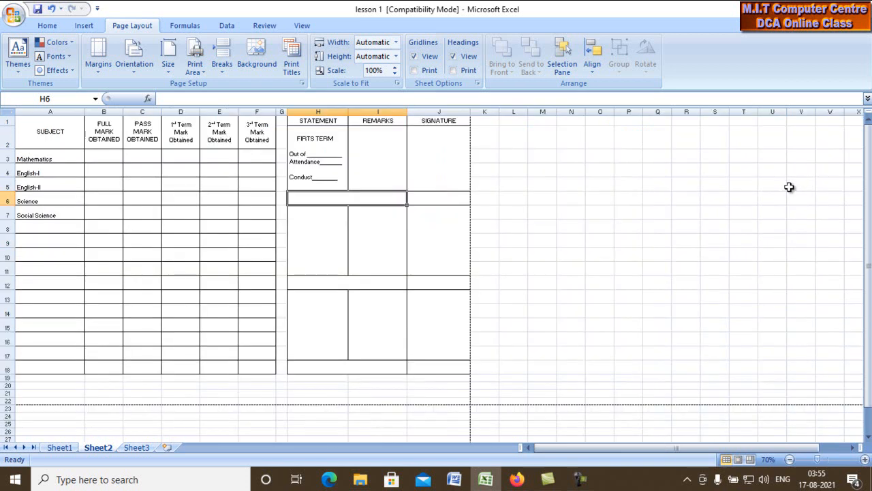
pyautogui.scroll(-2, 789, 186)
pyautogui.scroll(-1, 595, 284)
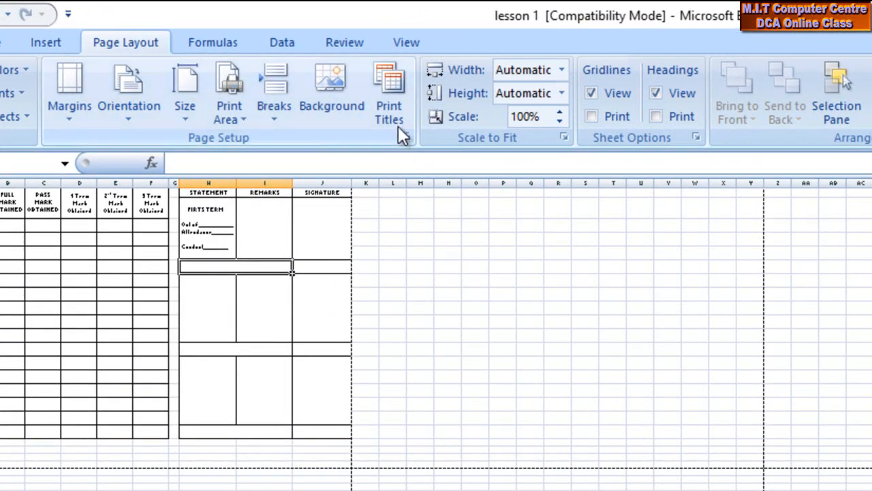
pyautogui.click(398, 106)
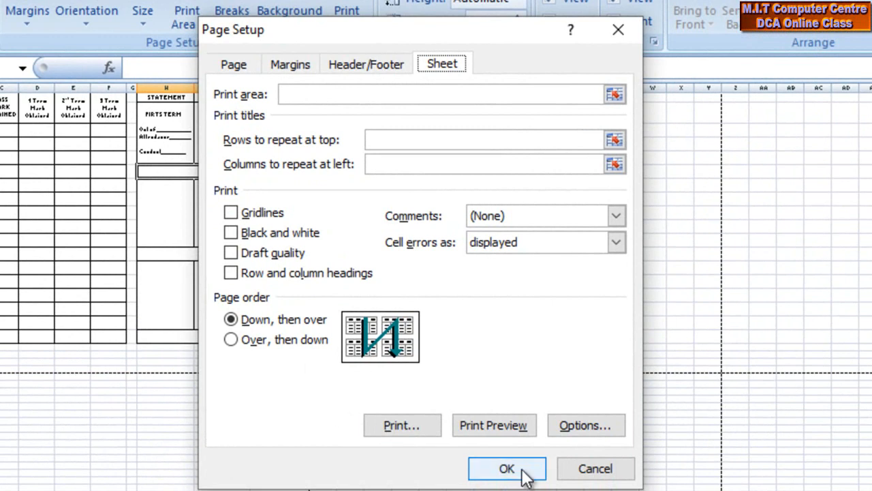
pyautogui.click(525, 474)
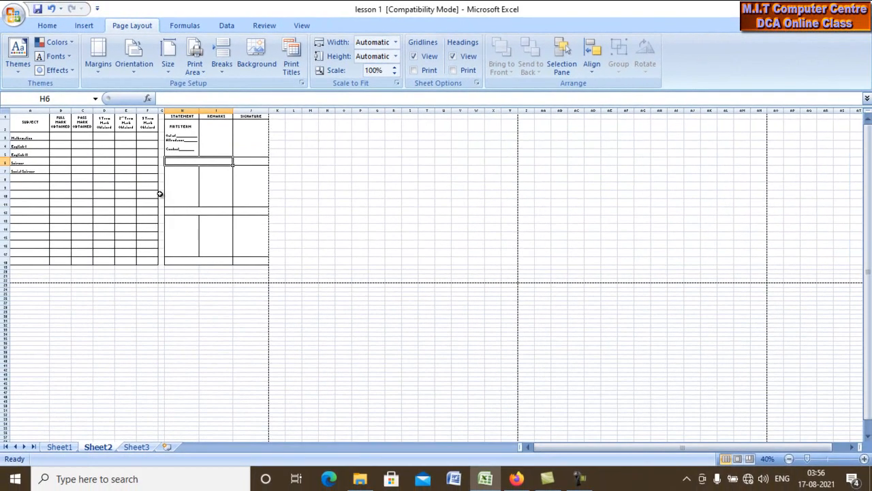
# Step: Trace the Down, then over page order by marking cell blocks on successive pages, going down each column of pages
pyautogui.click(190, 340)
pyautogui.scroll(-1, 184, 339)
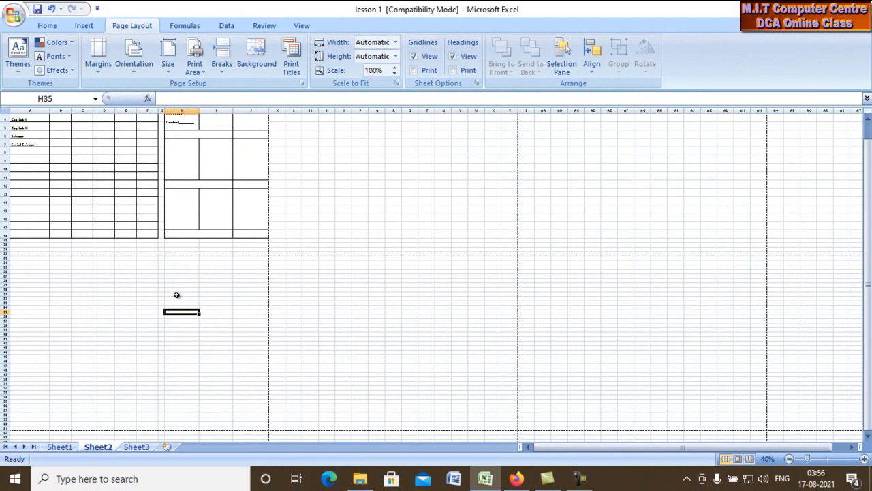
pyautogui.moveTo(361, 158); pyautogui.dragTo(446, 204)
pyautogui.moveTo(365, 337); pyautogui.dragTo(427, 381)
pyautogui.click(232, 320)
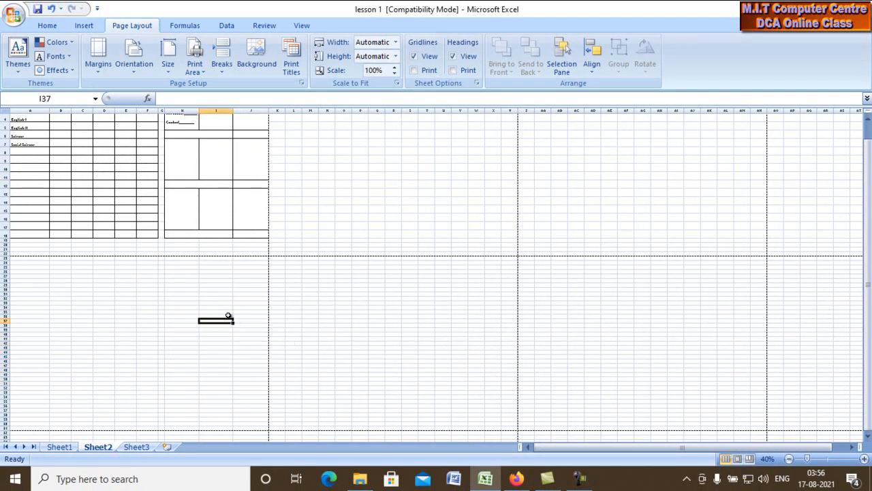
pyautogui.click(121, 201)
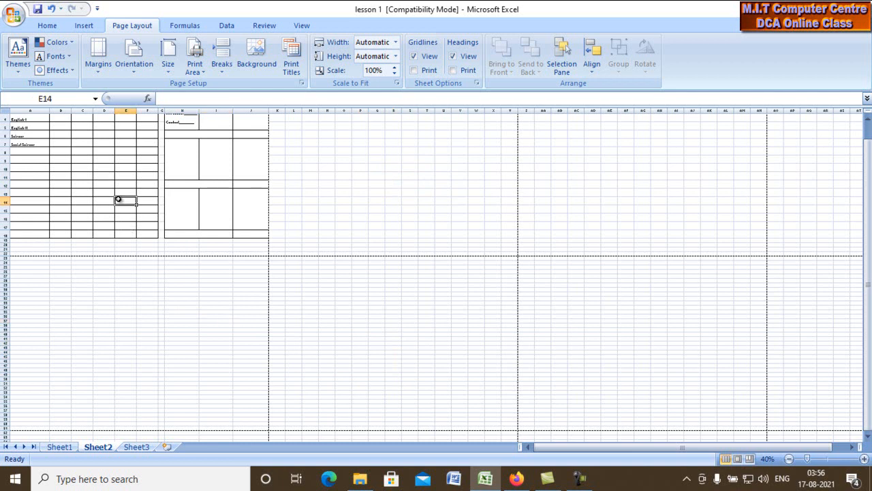
pyautogui.moveTo(91, 302); pyautogui.dragTo(184, 379)
pyautogui.moveTo(355, 175); pyautogui.dragTo(392, 225)
pyautogui.moveTo(354, 330); pyautogui.dragTo(417, 371)
pyautogui.moveTo(656, 160); pyautogui.dragTo(702, 211)
pyautogui.moveTo(636, 348); pyautogui.dragTo(662, 350)
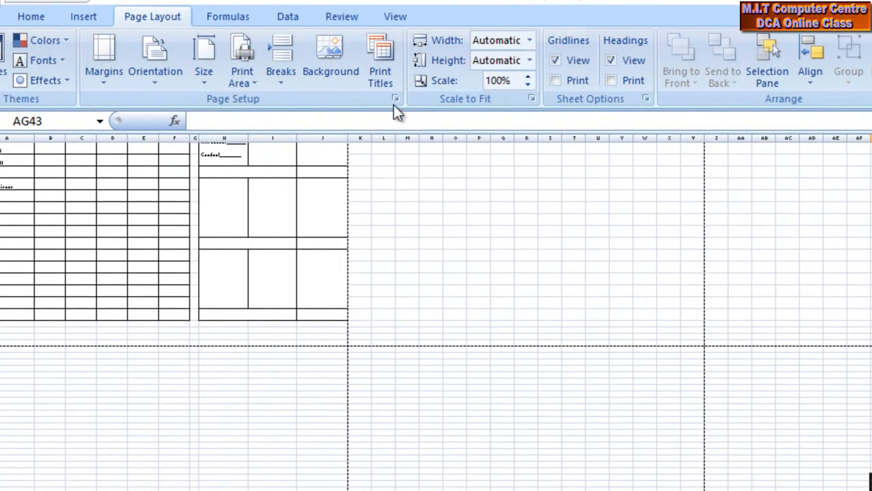
# Step: Set the sheet's page order to Over, then down
pyautogui.click(361, 82)
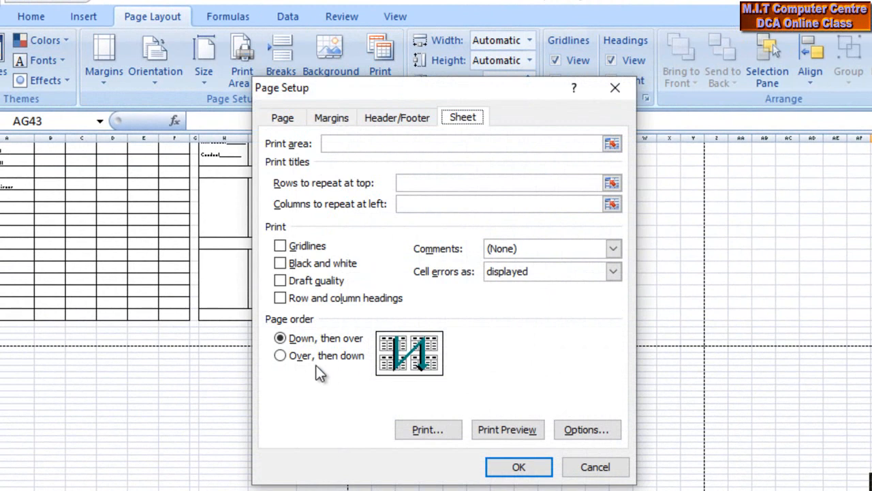
pyautogui.click(280, 355)
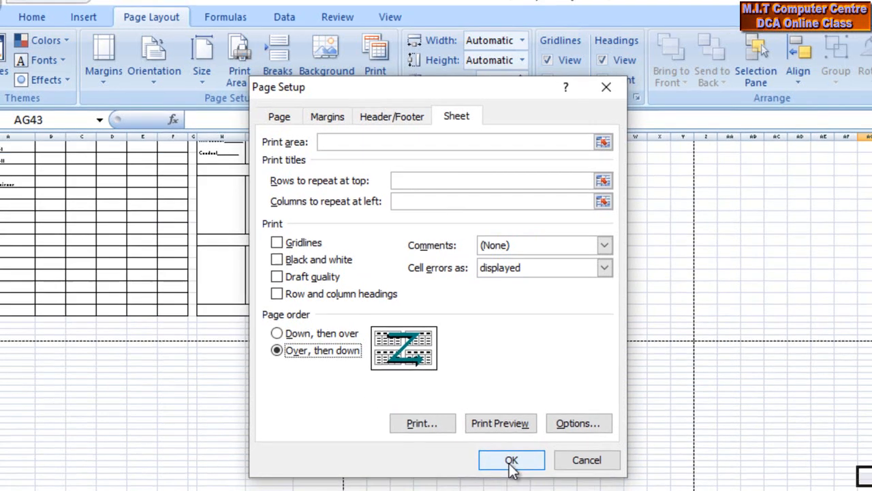
pyautogui.click(510, 467)
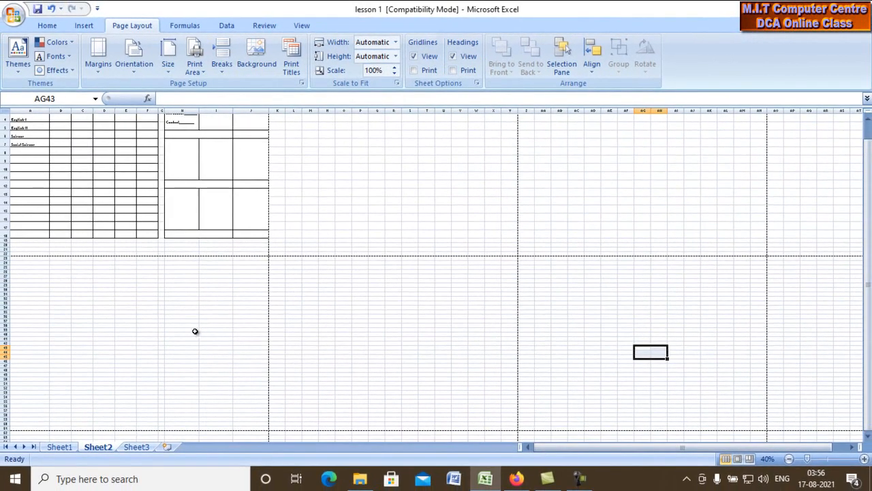
# Step: Trace the Over, then down page order by marking cell blocks across each row of pages
pyautogui.click(163, 183)
pyautogui.moveTo(107, 167); pyautogui.dragTo(214, 198)
pyautogui.moveTo(306, 158); pyautogui.dragTo(444, 209)
pyautogui.moveTo(119, 290); pyautogui.dragTo(204, 347)
pyautogui.moveTo(298, 274); pyautogui.dragTo(419, 334)
pyautogui.scroll(-7, 418, 334)
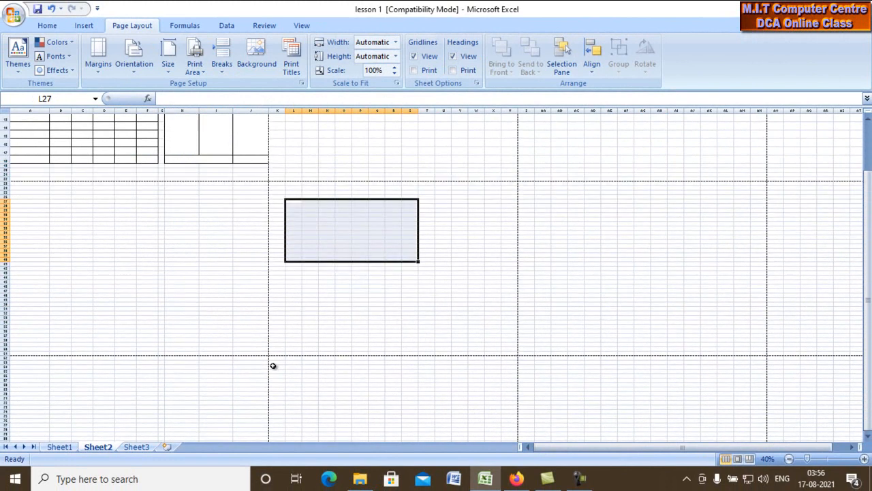
pyautogui.moveTo(106, 287); pyautogui.dragTo(149, 318)
pyautogui.moveTo(426, 321); pyautogui.dragTo(471, 352)
pyautogui.scroll(4, 469, 341)
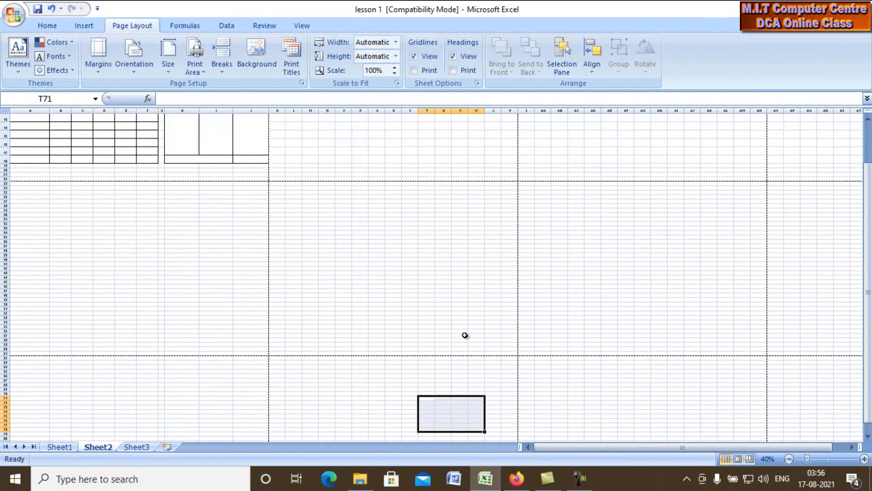
pyautogui.scroll(5, 463, 334)
pyautogui.moveTo(556, 161); pyautogui.dragTo(655, 212)
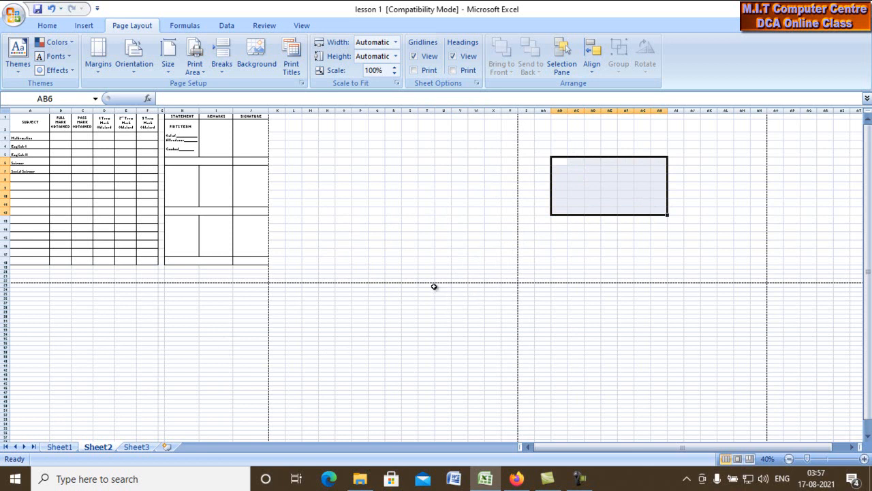
# Step: Switch the sheet's page order back to Down, then over
pyautogui.click(289, 57)
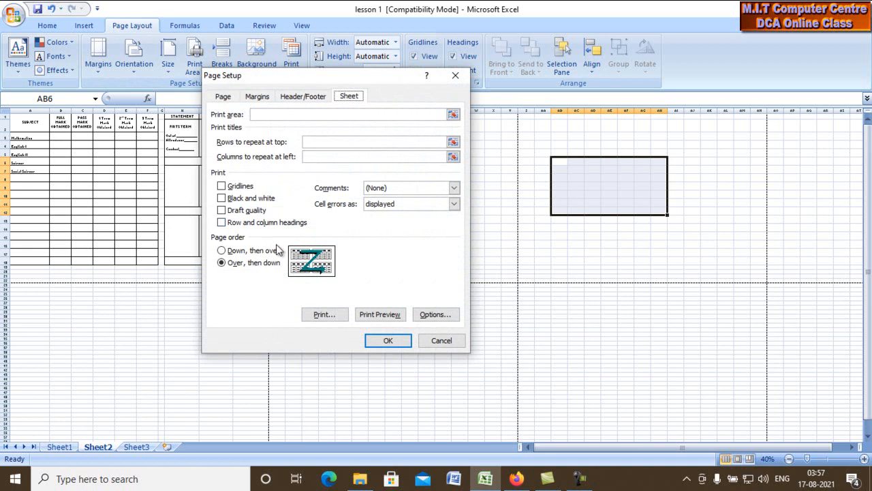
pyautogui.click(224, 251)
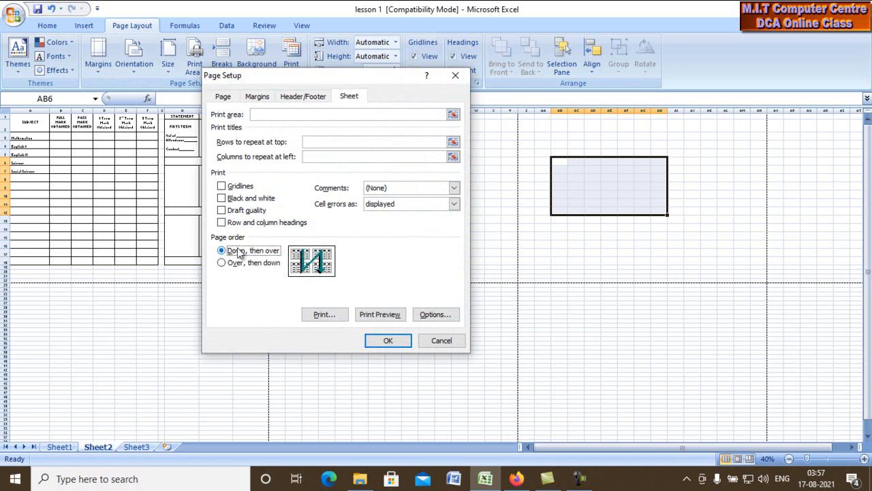
pyautogui.click(387, 341)
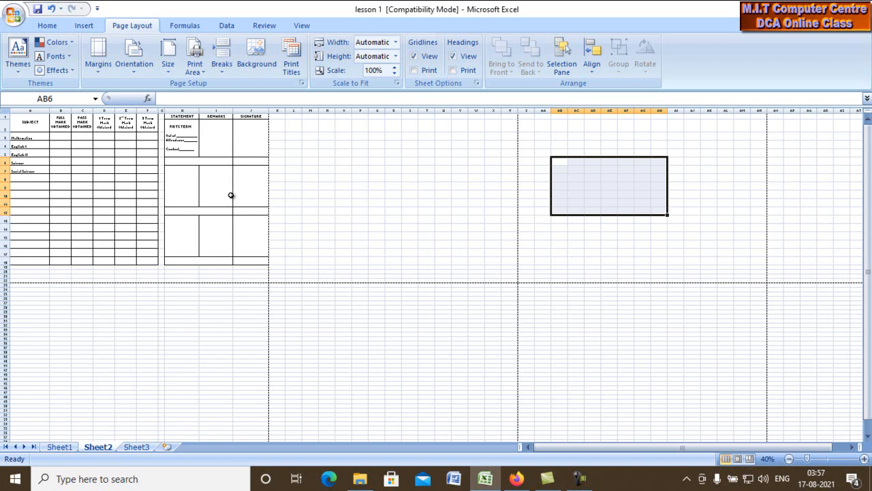
# Step: Return to a close view of the report card and select the FULL MARK OBTAINED cell for Mathematics, B3
pyautogui.scroll(3, 229, 202)
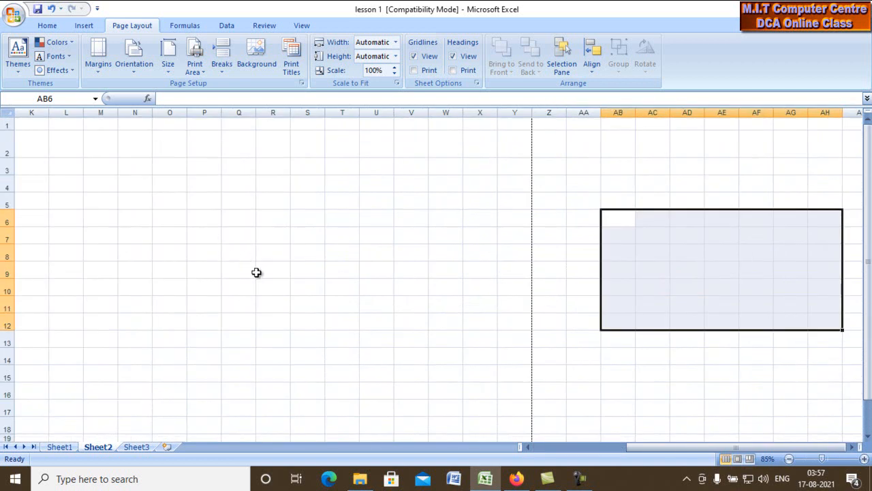
pyautogui.moveTo(679, 449); pyautogui.dragTo(579, 450)
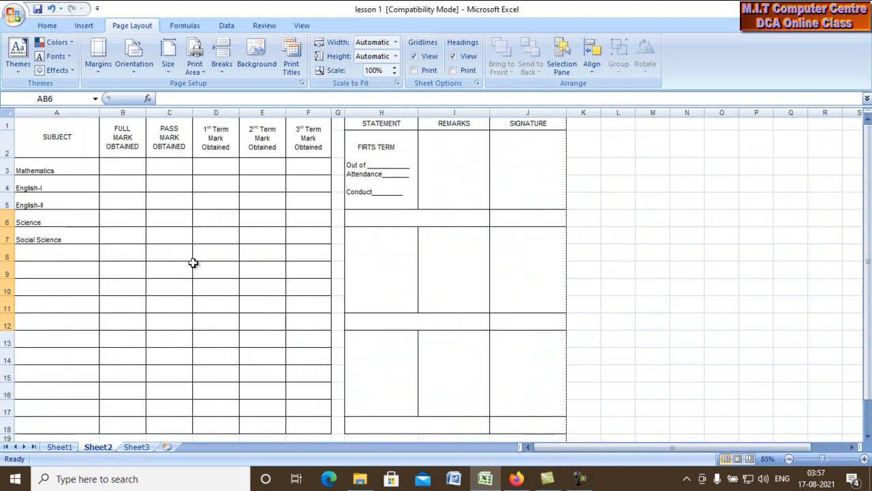
pyautogui.click(155, 209)
pyautogui.click(113, 169)
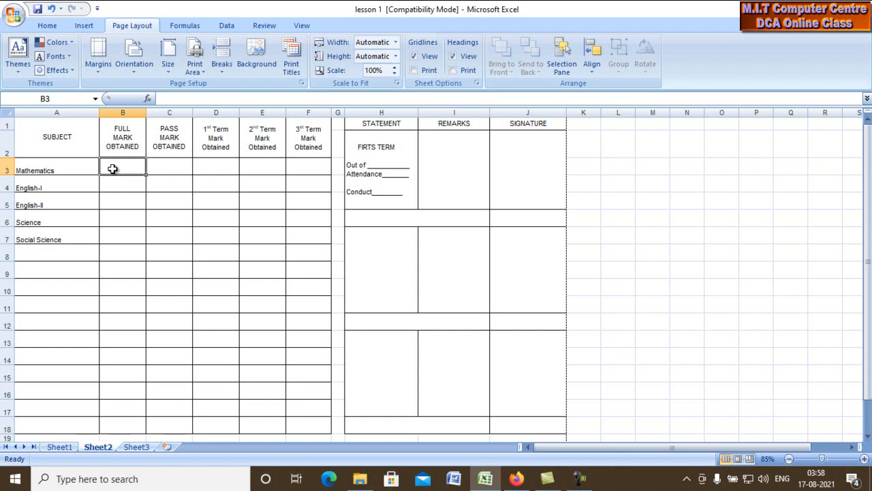
pyautogui.scroll(-2, 259, 250)
pyautogui.scroll(2, 256, 238)
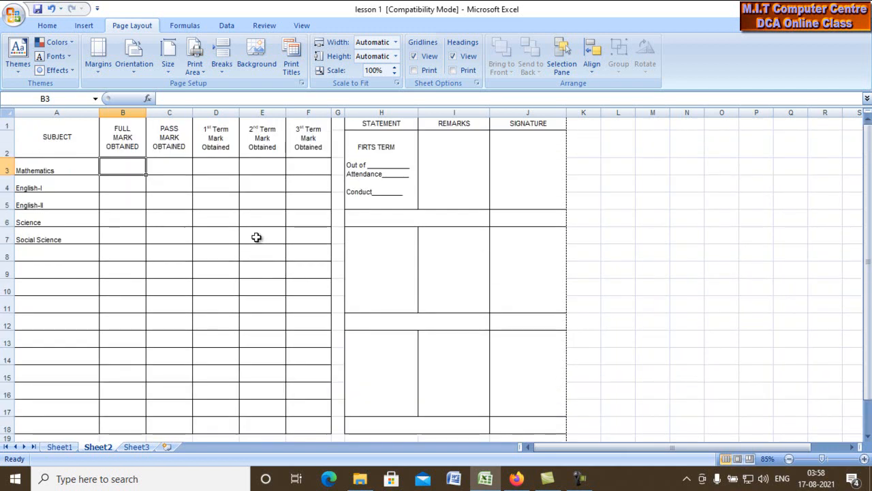